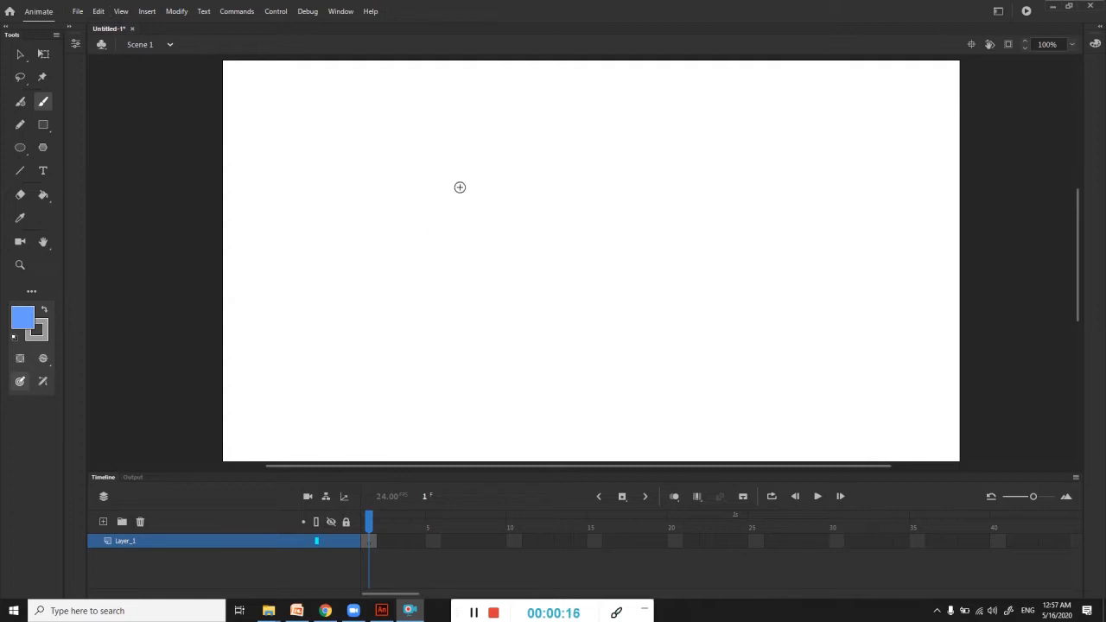
Turn off Snap to Grid, Snap to Pixels and Snap Bitmaps to Pixels for the document
{"action": "left_click", "coordinate": [126, 12]}
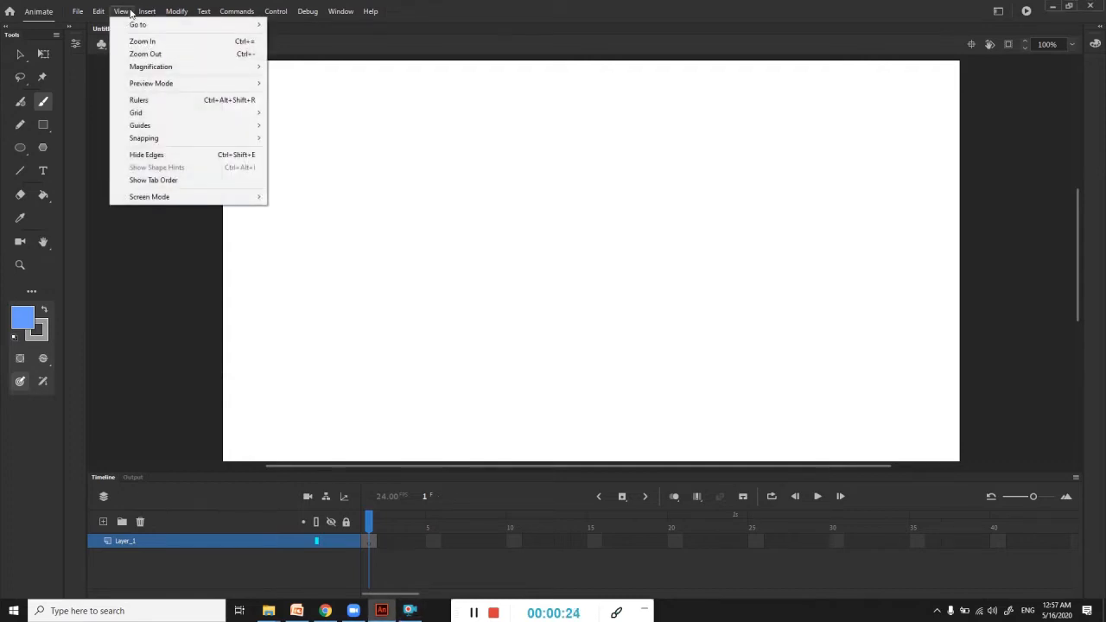
{"action": "mouse_move", "coordinate": [170, 143]}
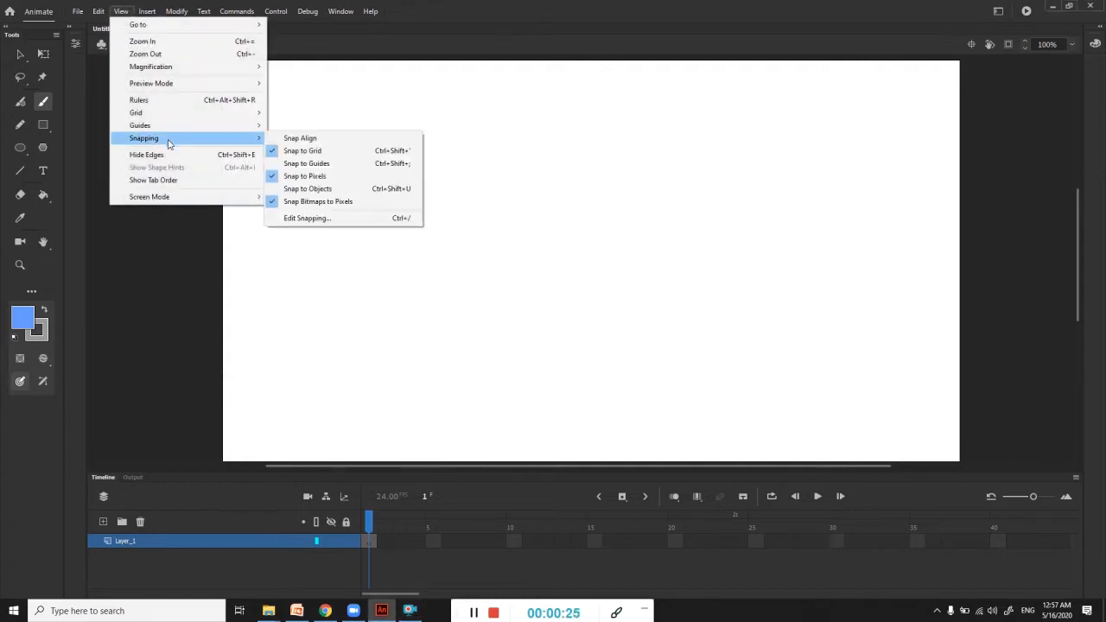
{"action": "left_click", "coordinate": [294, 150]}
{"action": "left_click", "coordinate": [121, 12]}
{"action": "mouse_move", "coordinate": [164, 136]}
{"action": "left_click", "coordinate": [328, 175]}
{"action": "left_click", "coordinate": [121, 12]}
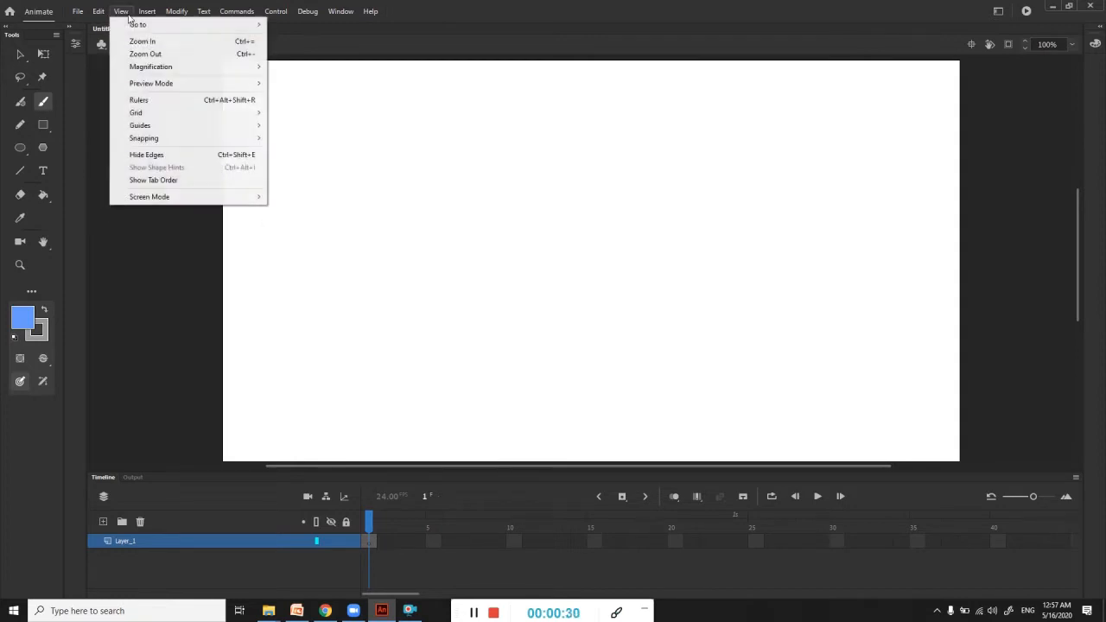
{"action": "mouse_move", "coordinate": [169, 139]}
{"action": "left_click", "coordinate": [294, 203]}
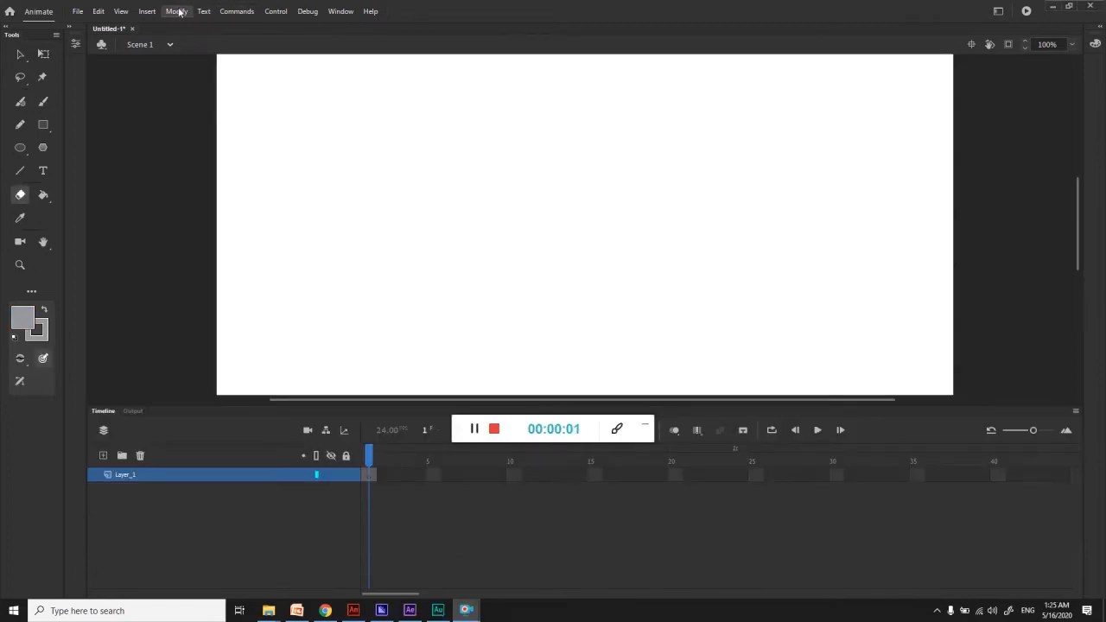
Open the keyboard shortcut settings, filter the commands by "," and widen the Command column so full names are readable
{"action": "left_click", "coordinate": [97, 11]}
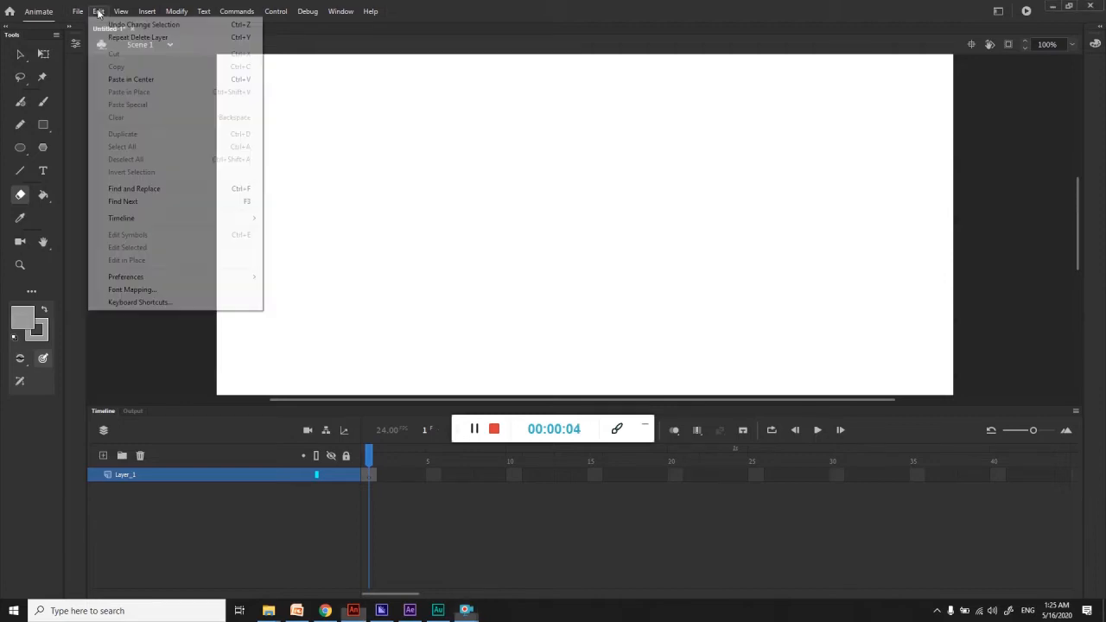
{"action": "left_click", "coordinate": [131, 303]}
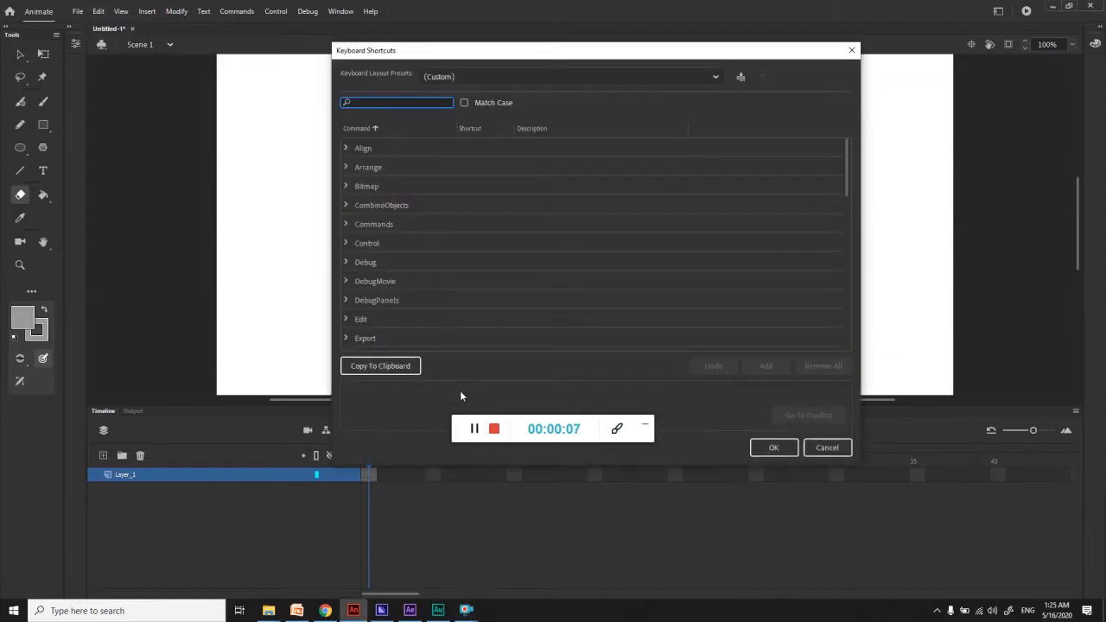
{"action": "left_click_drag", "start_coordinate": [459, 429], "coordinate": [556, 614]}
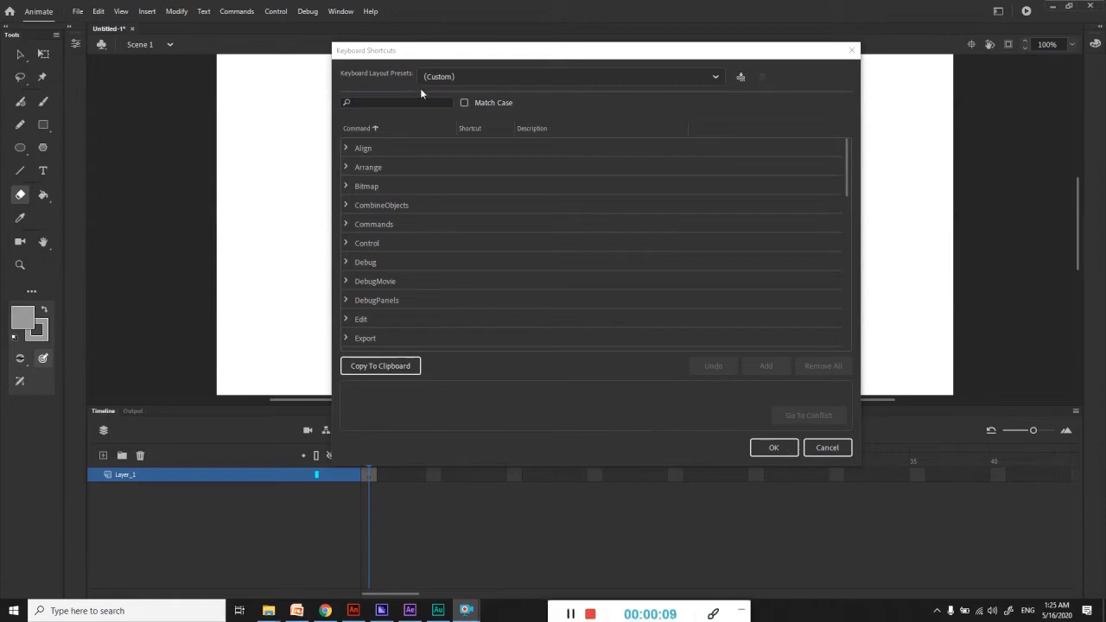
{"action": "left_click", "coordinate": [378, 102]}
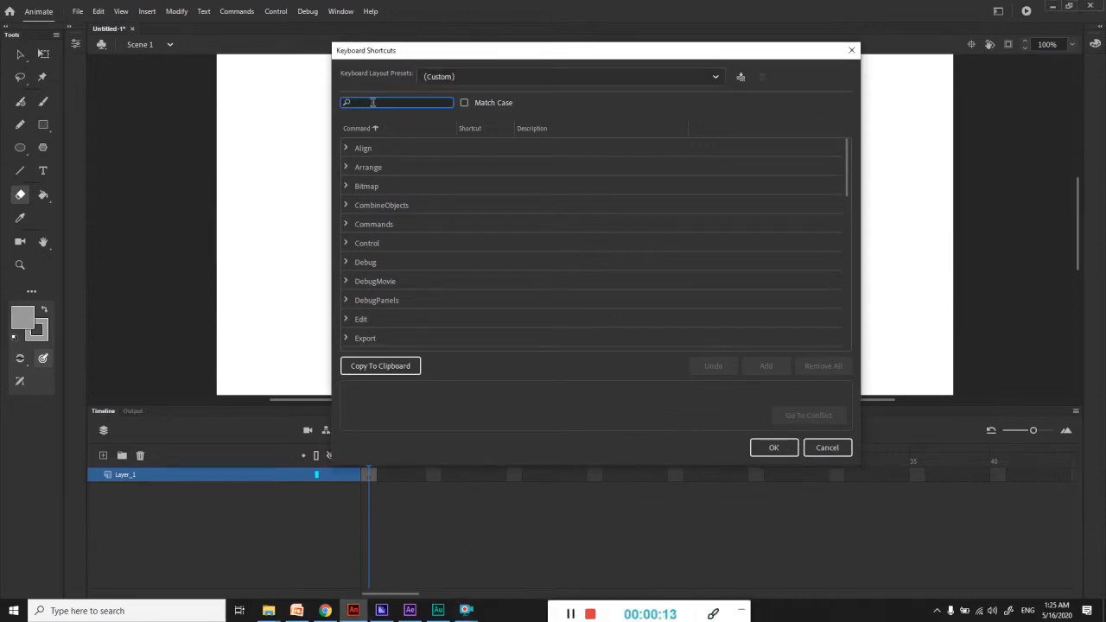
{"action": "type", "text": ","}
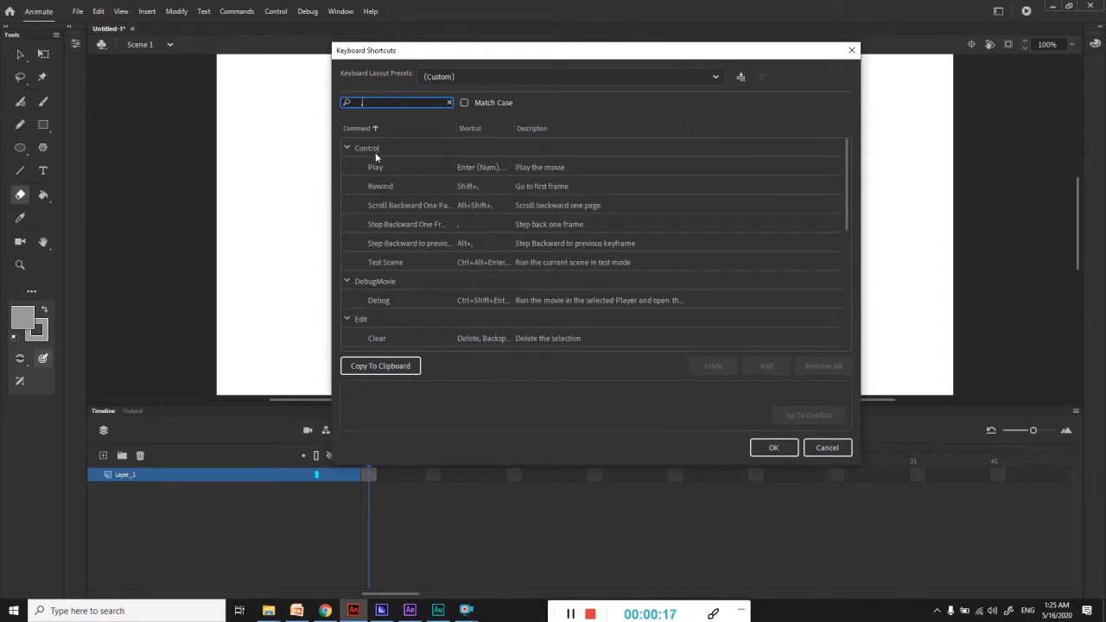
{"action": "left_click_drag", "start_coordinate": [456, 137], "coordinate": [509, 137]}
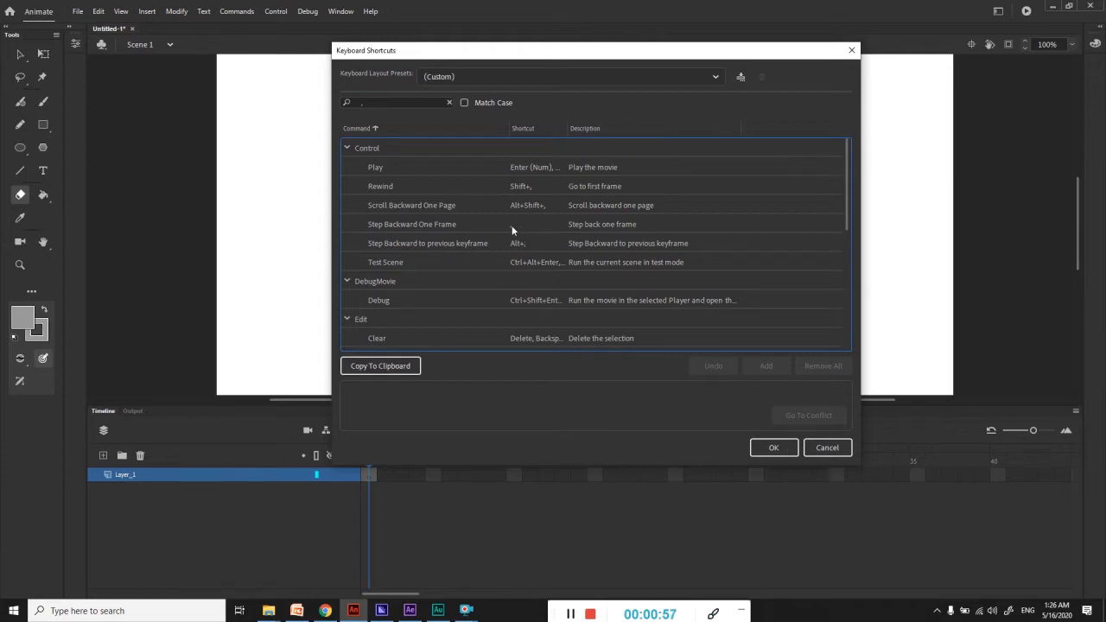
Replace the shortcut of the Step Backward One Frame command with Alt+comma
{"action": "left_click", "coordinate": [514, 224]}
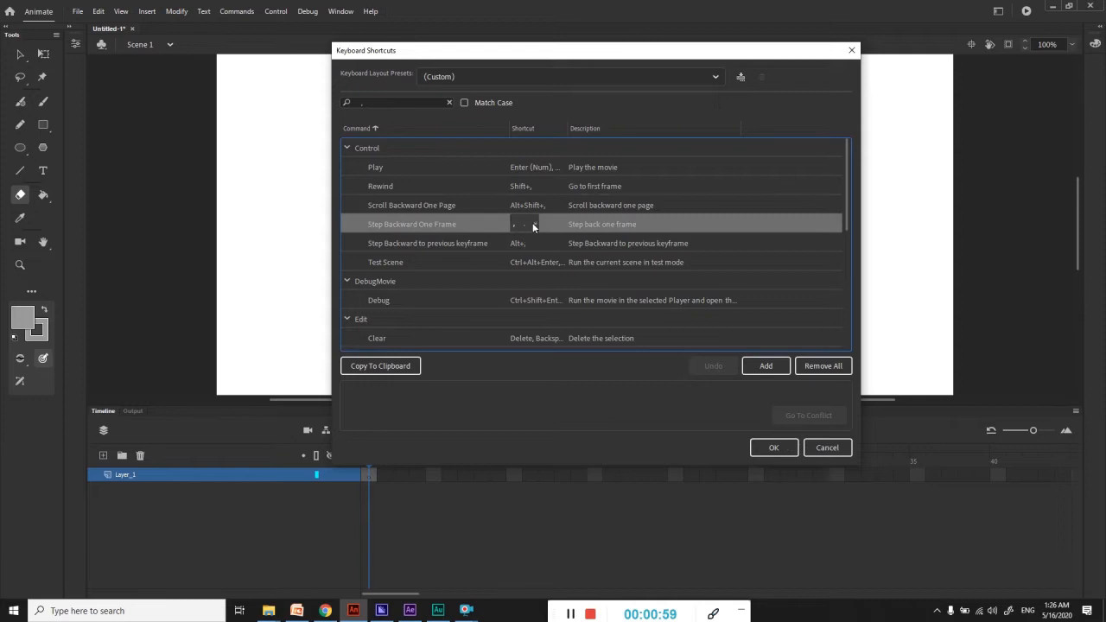
{"action": "left_click", "coordinate": [533, 225]}
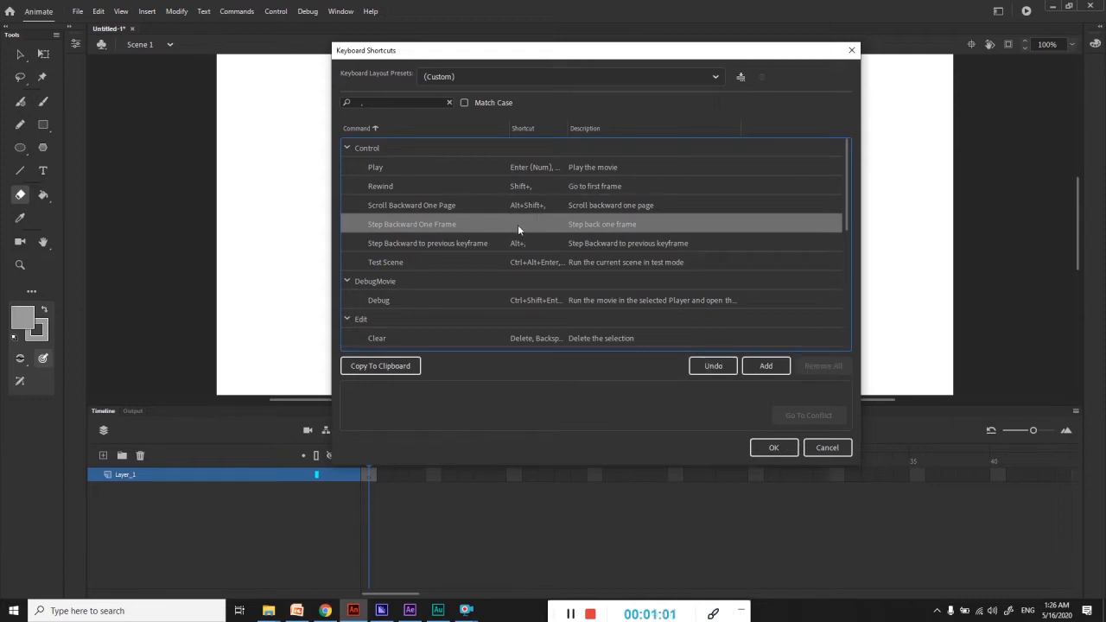
{"action": "left_click", "coordinate": [518, 225]}
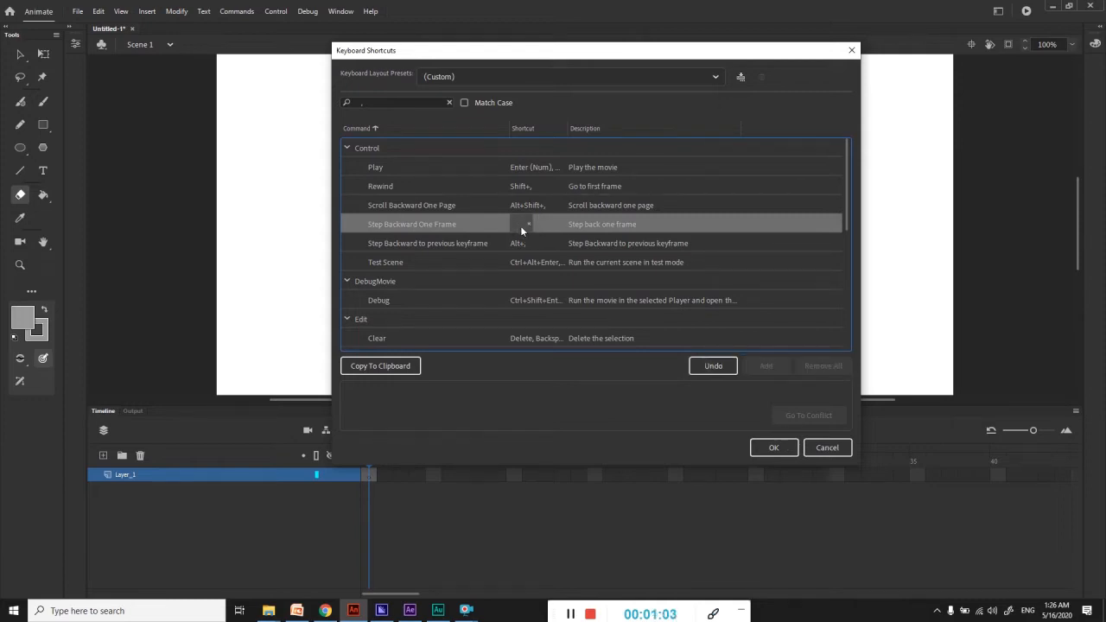
{"action": "key", "text": "alt+comma"}
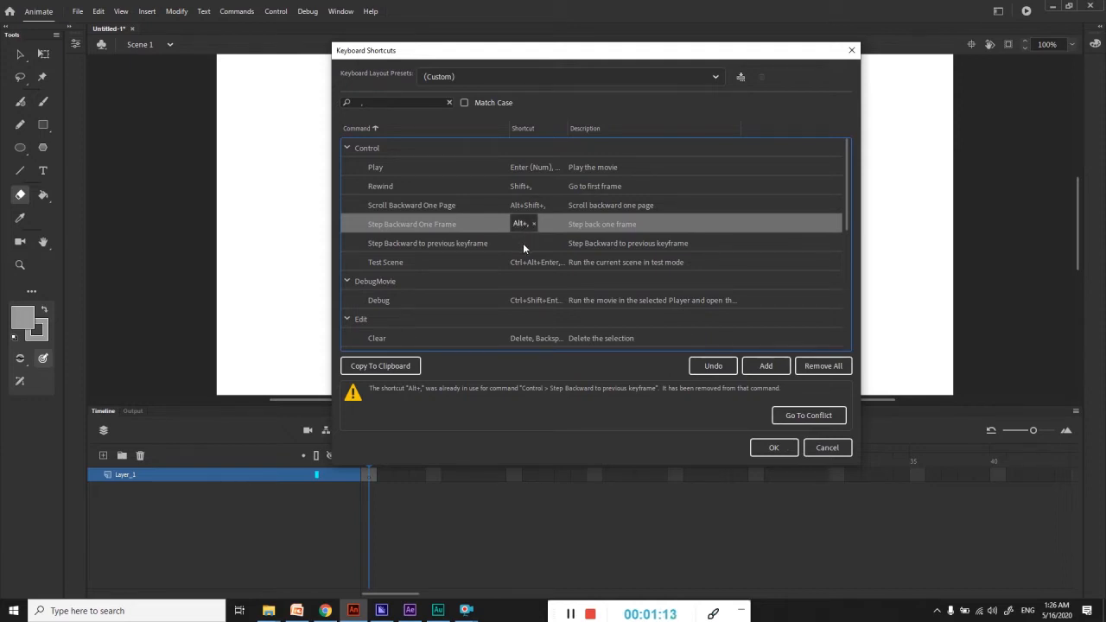
Assign the plain comma as the shortcut for Step Backward to previous keyframe
{"action": "left_click", "coordinate": [523, 243]}
{"action": "left_click", "coordinate": [520, 243]}
{"action": "key", "text": "comma"}
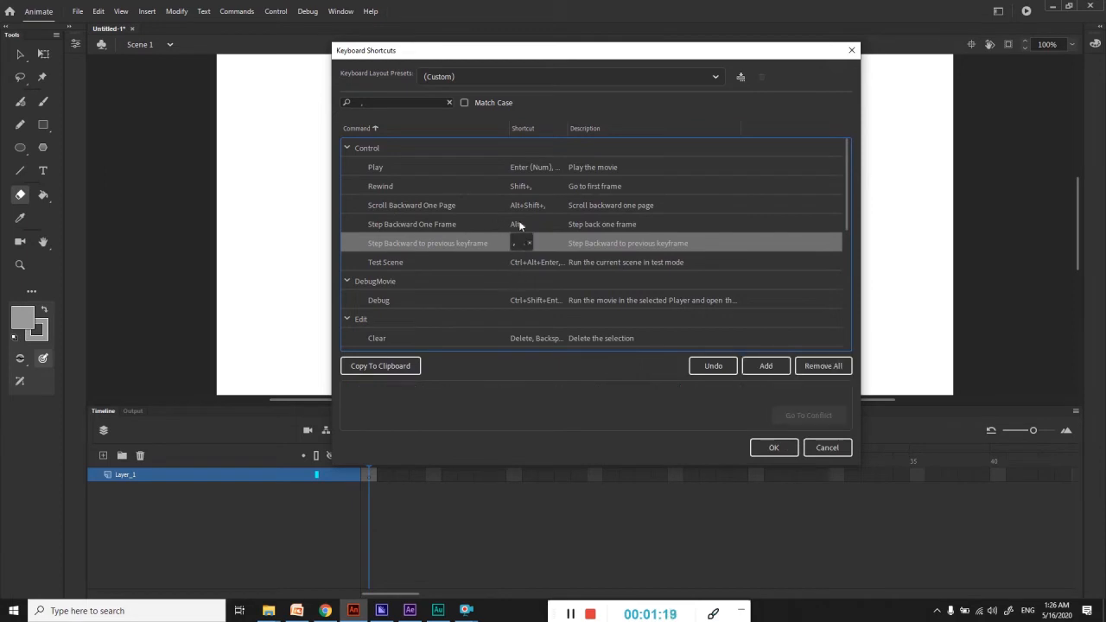
{"action": "left_click", "coordinate": [446, 224]}
{"action": "left_click", "coordinate": [444, 243]}
{"action": "left_click", "coordinate": [445, 224]}
{"action": "left_click", "coordinate": [443, 243]}
{"action": "left_click", "coordinate": [443, 224]}
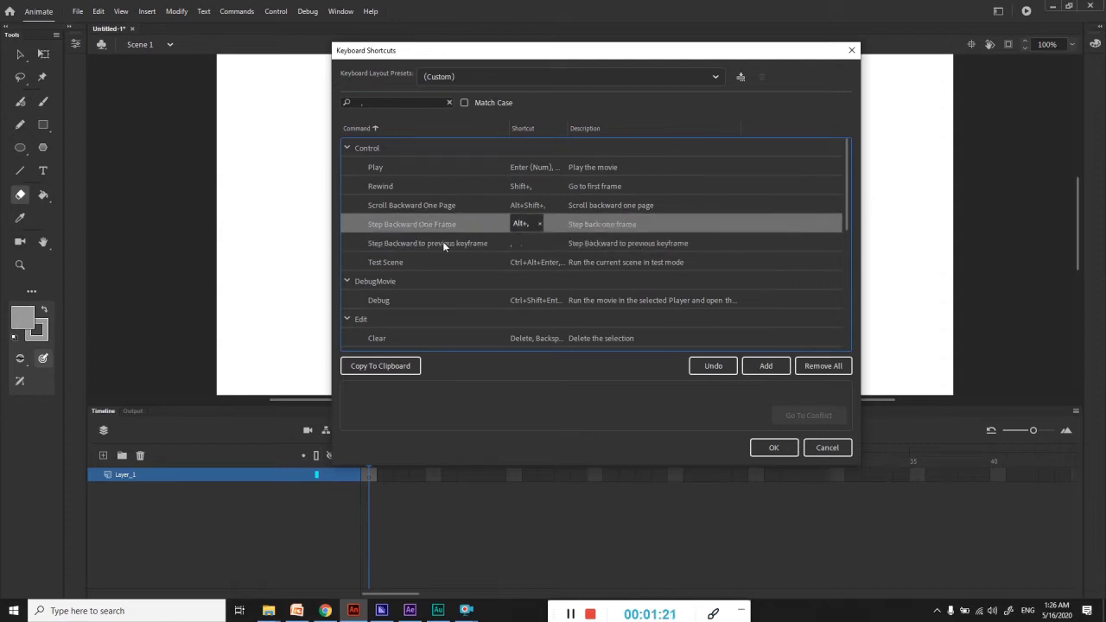
Filter the shortcut list by "." instead, find the Control commands and widen the Command column slightly
{"action": "left_click", "coordinate": [379, 102]}
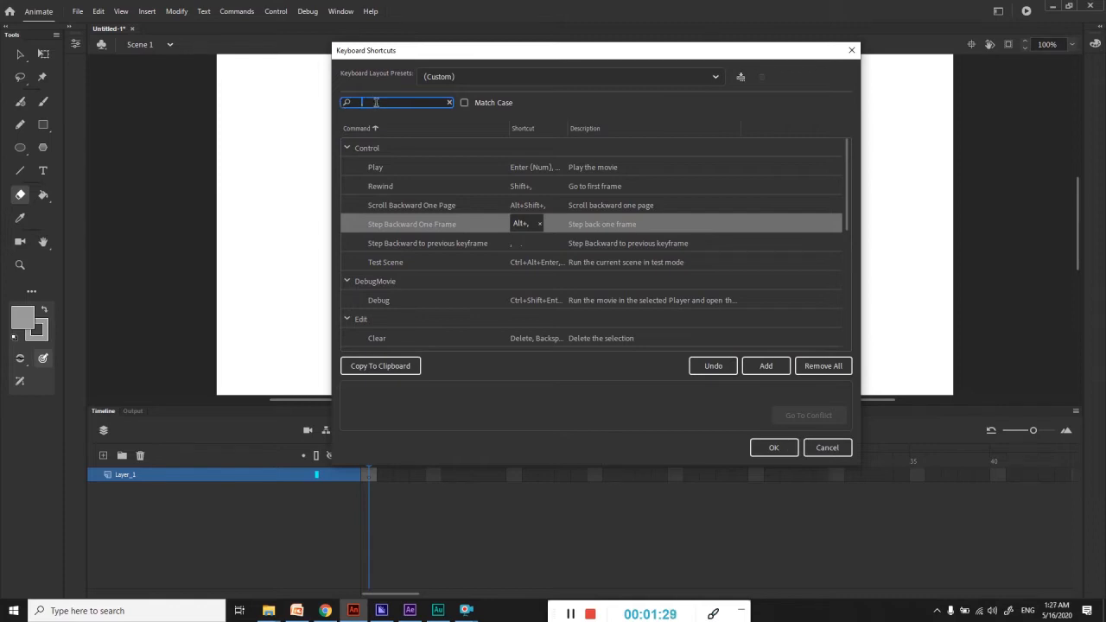
{"action": "key", "text": "BackSpace"}
{"action": "type", "text": "."}
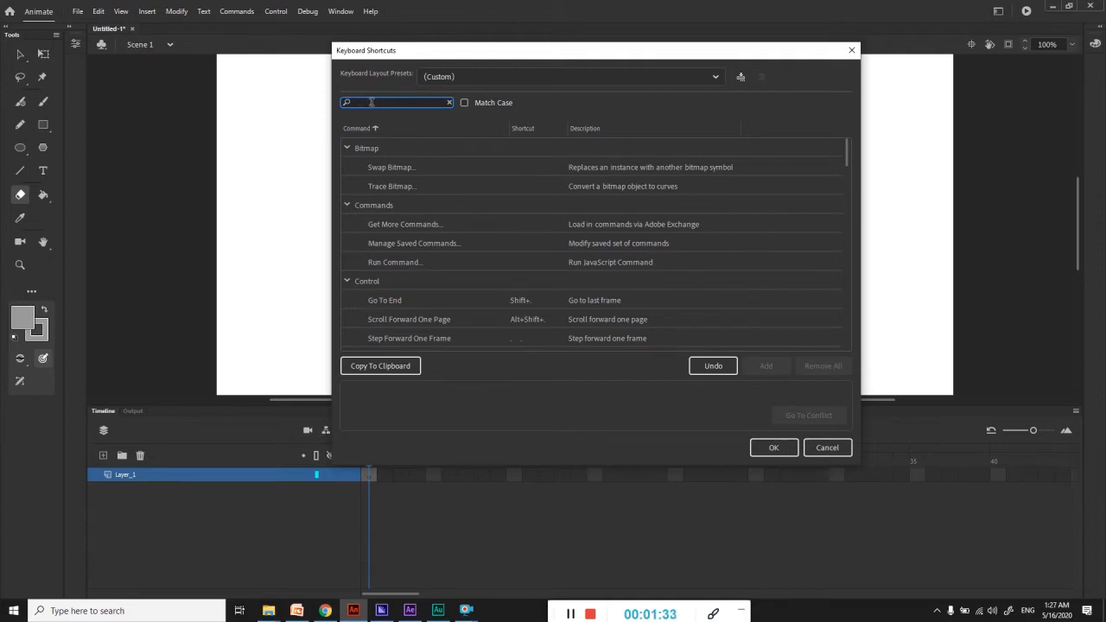
{"action": "scroll", "coordinate": [405, 244], "scroll_direction": "down", "scroll_amount": 2}
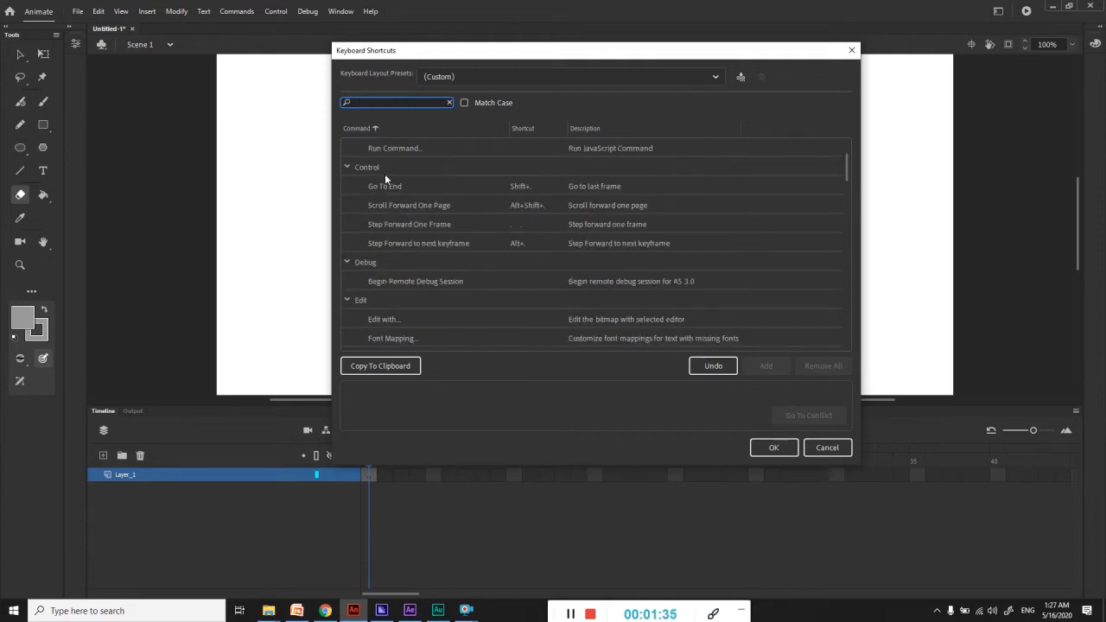
{"action": "mouse_move", "coordinate": [512, 127]}
{"action": "left_mouse_down"}
{"action": "mouse_move", "coordinate": [567, 128]}
{"action": "mouse_move", "coordinate": [525, 128]}
{"action": "left_mouse_up"}
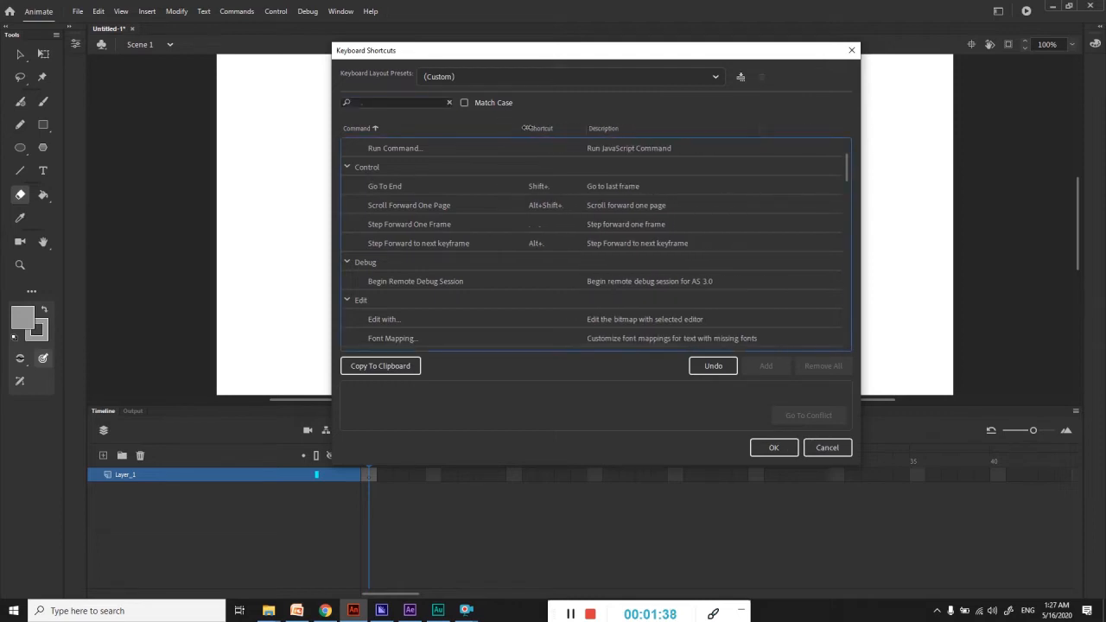
Replace the shortcut of the Step Forward One Frame command with Alt+period
{"action": "left_click", "coordinate": [531, 223]}
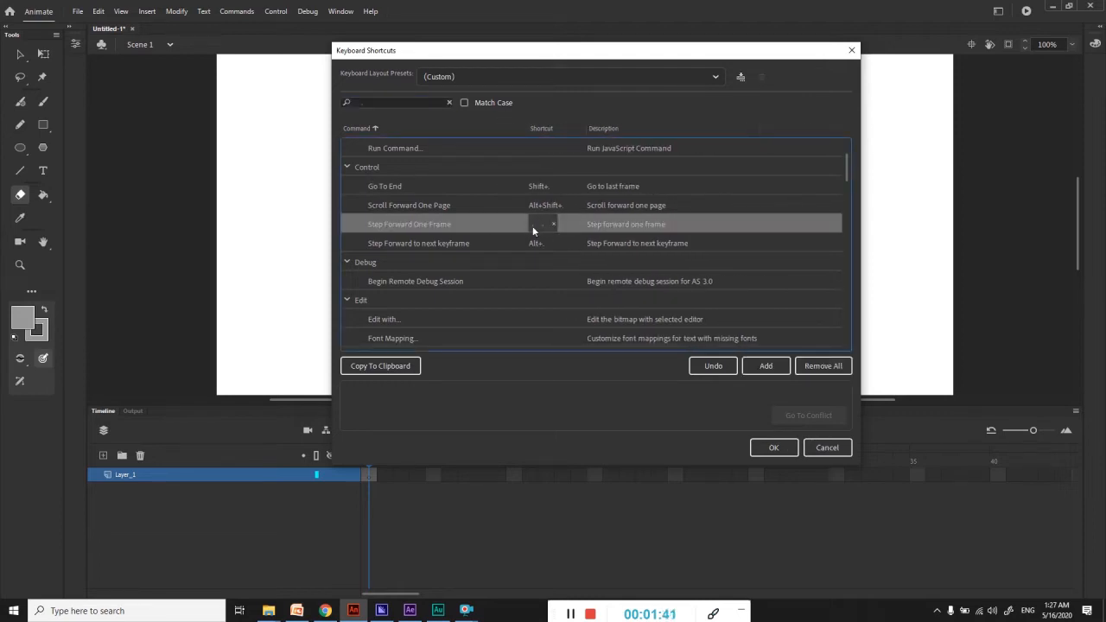
{"action": "left_click", "coordinate": [536, 243]}
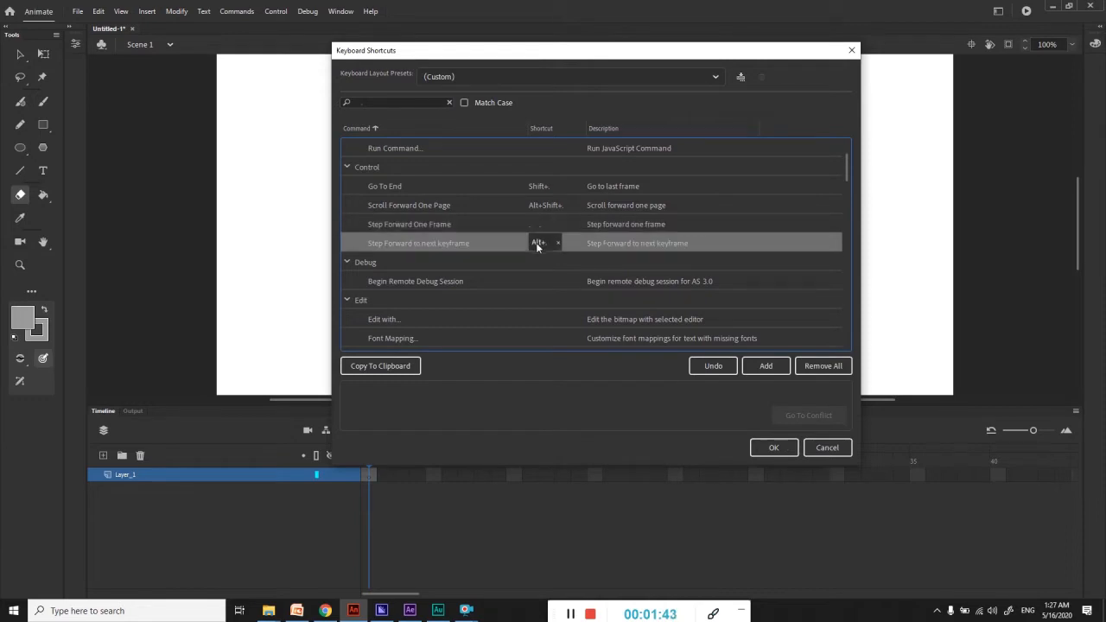
{"action": "left_click", "coordinate": [534, 223]}
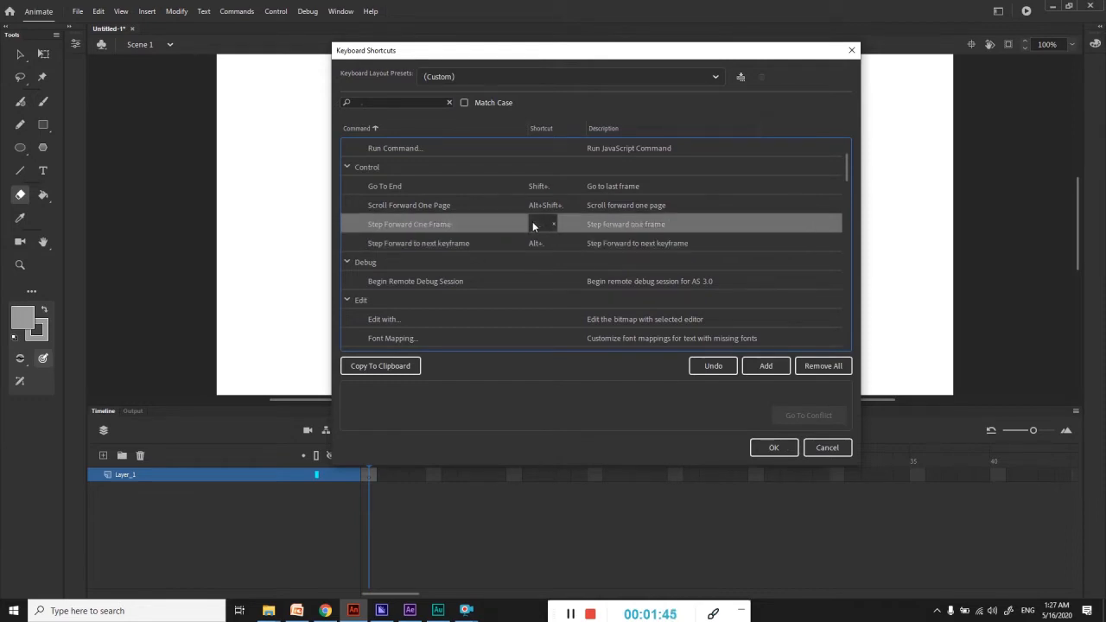
{"action": "left_click", "coordinate": [553, 223]}
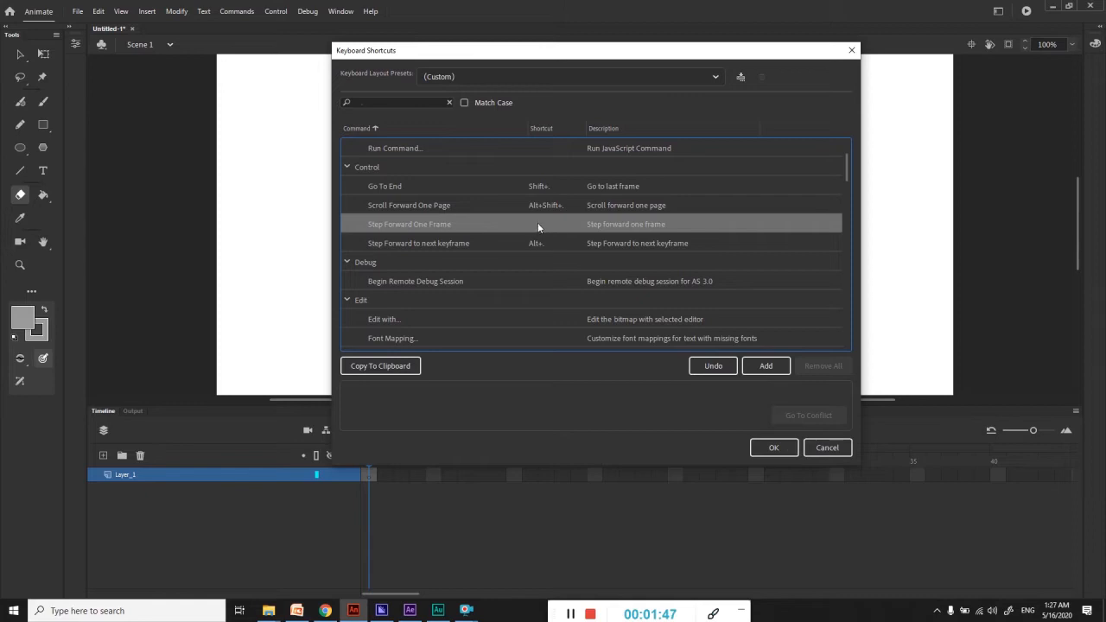
{"action": "left_click", "coordinate": [537, 223]}
{"action": "key", "text": "alt+period"}
Assign the plain period as the shortcut for Step Forward to next keyframe and save the shortcut changes
{"action": "left_click", "coordinate": [543, 243]}
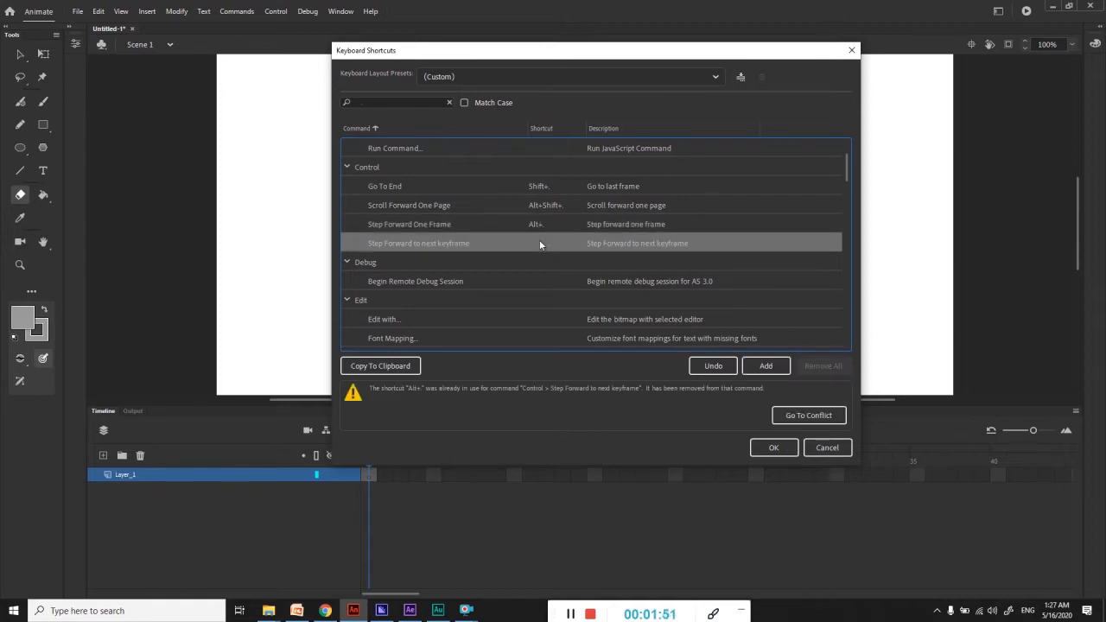
{"action": "left_click", "coordinate": [537, 247]}
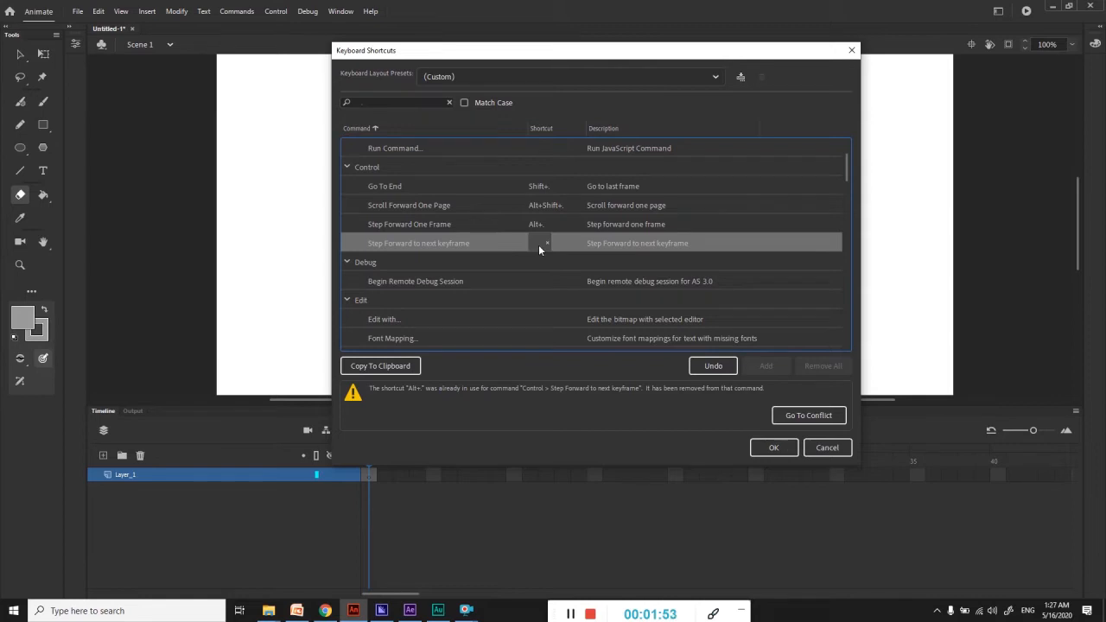
{"action": "left_click", "coordinate": [547, 247]}
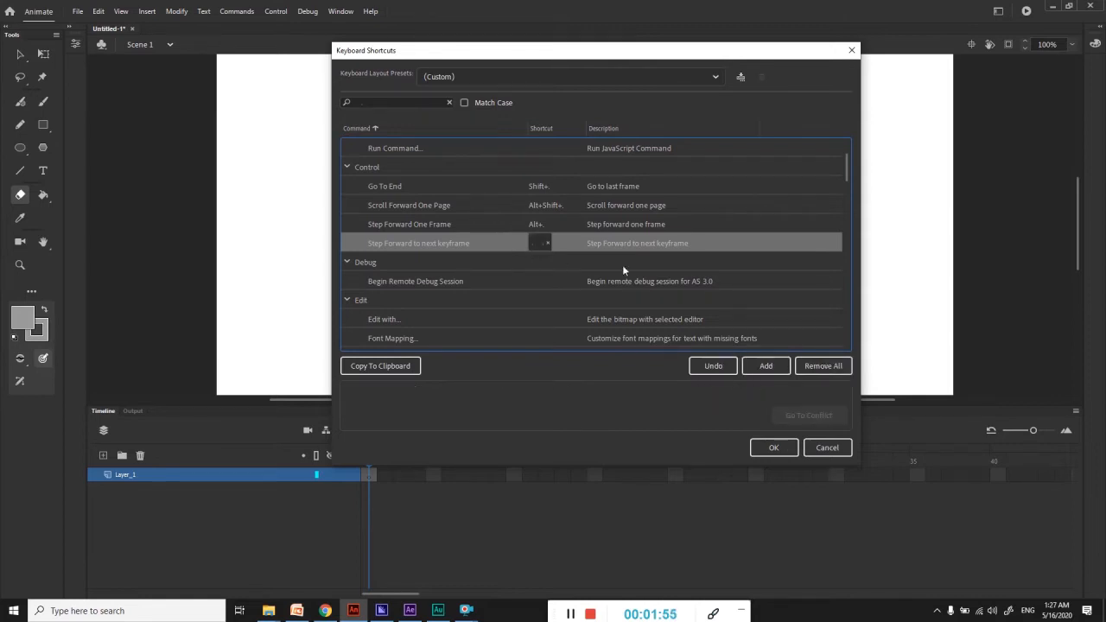
{"action": "left_click", "coordinate": [758, 447]}
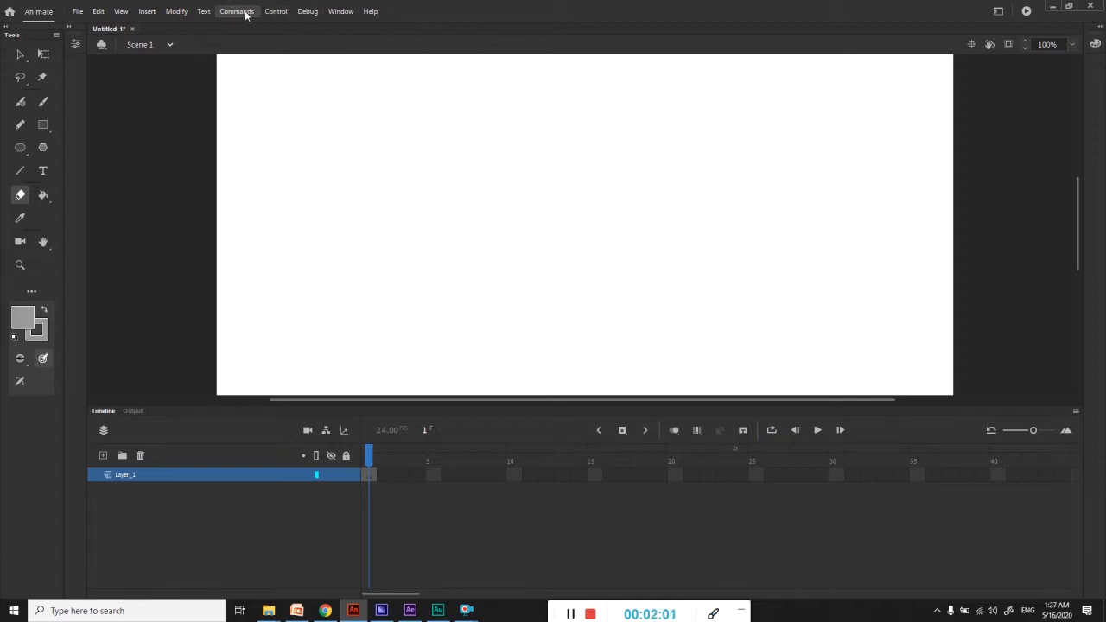
Review the stage size and frame rate in the Document Settings and accept them as they are
{"action": "left_click", "coordinate": [177, 12]}
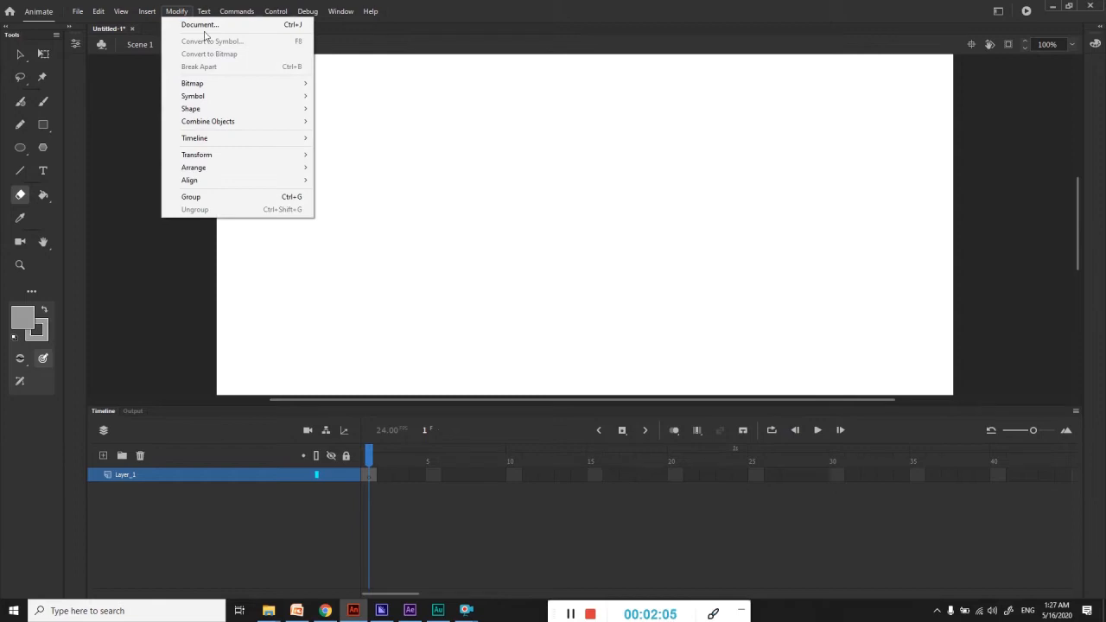
{"action": "left_click", "coordinate": [208, 31]}
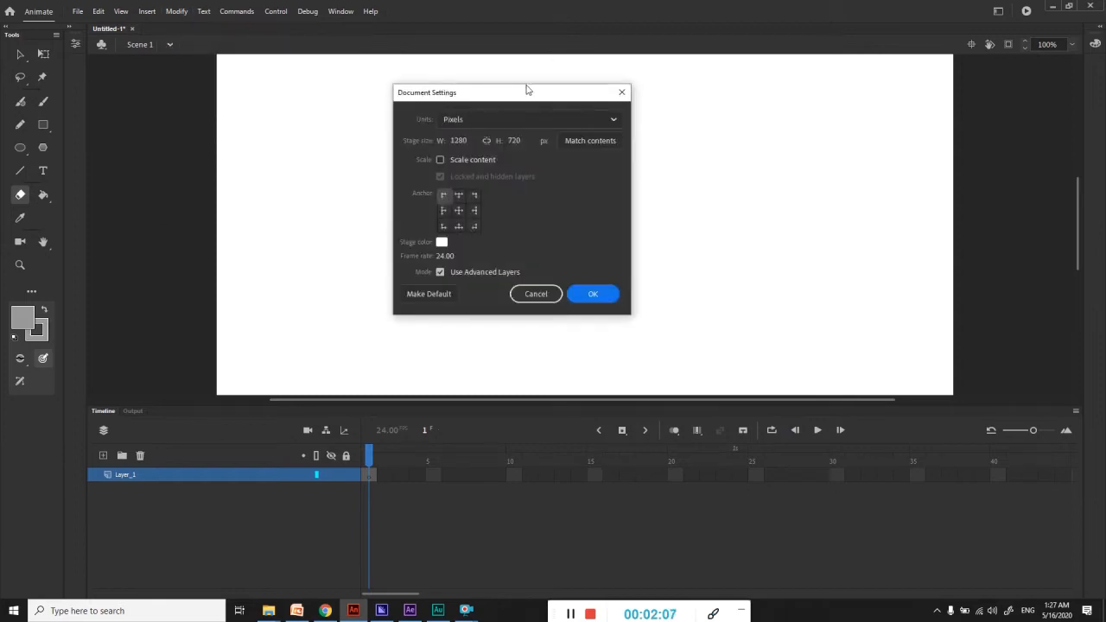
{"action": "left_click_drag", "start_coordinate": [524, 90], "coordinate": [579, 90]}
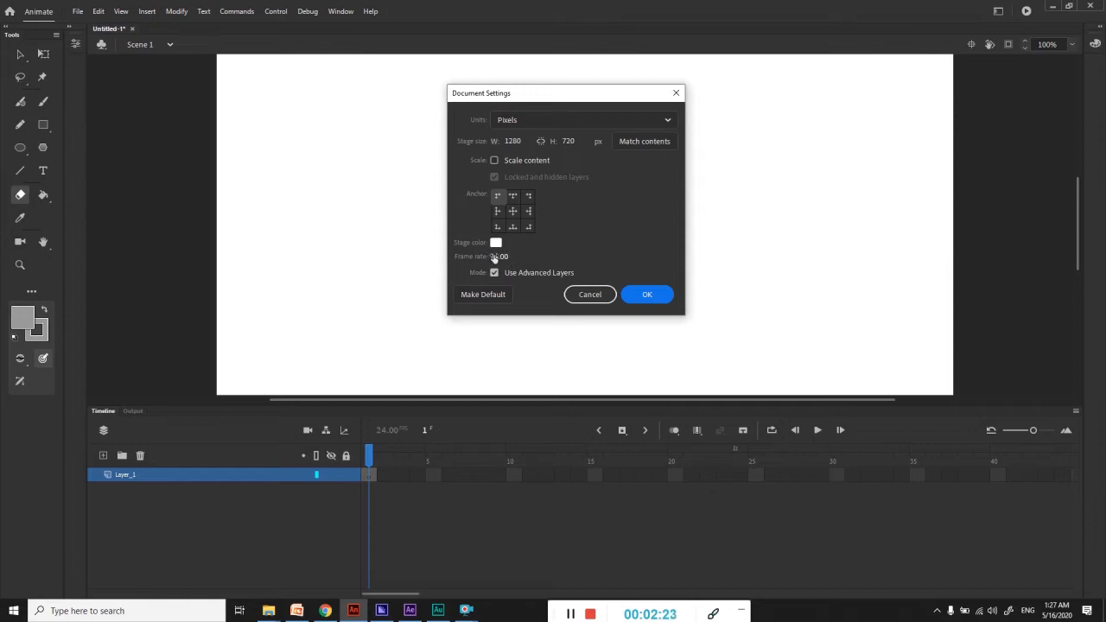
{"action": "left_click", "coordinate": [648, 295]}
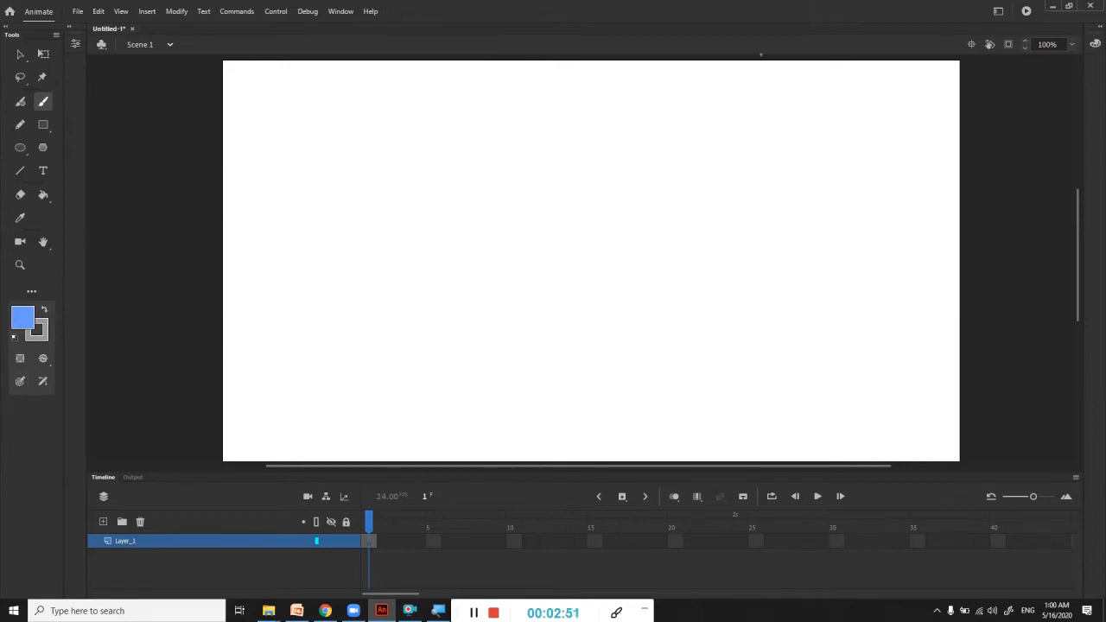
Switch to PowerPoint to read the Hot Keys slide, then return to Animate
{"action": "key", "text": "alt+Tab"}
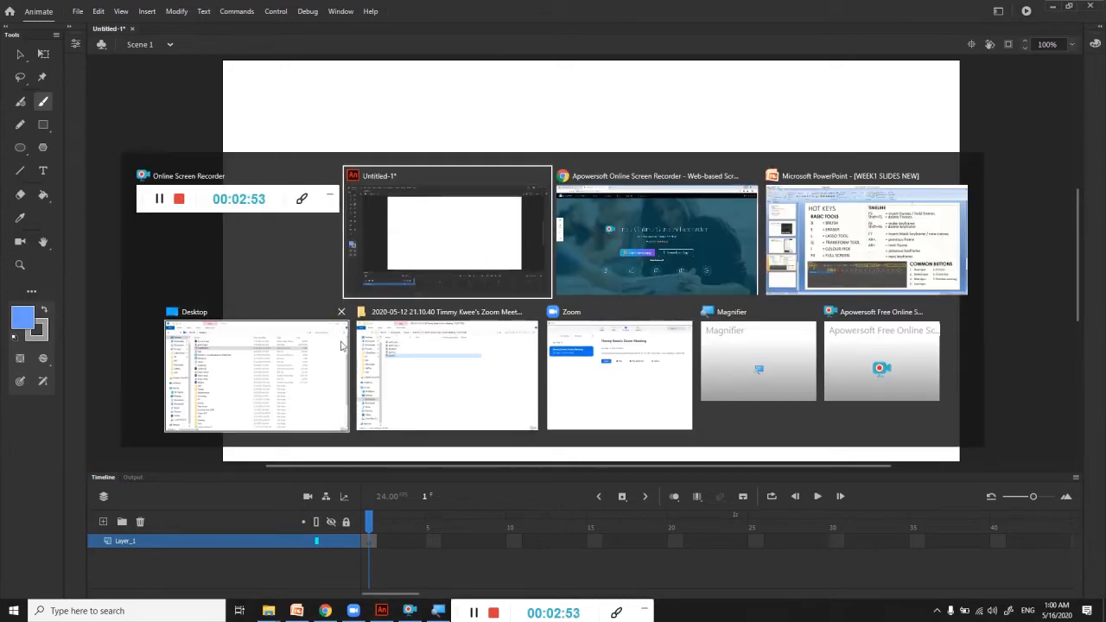
{"action": "left_click", "coordinate": [836, 239]}
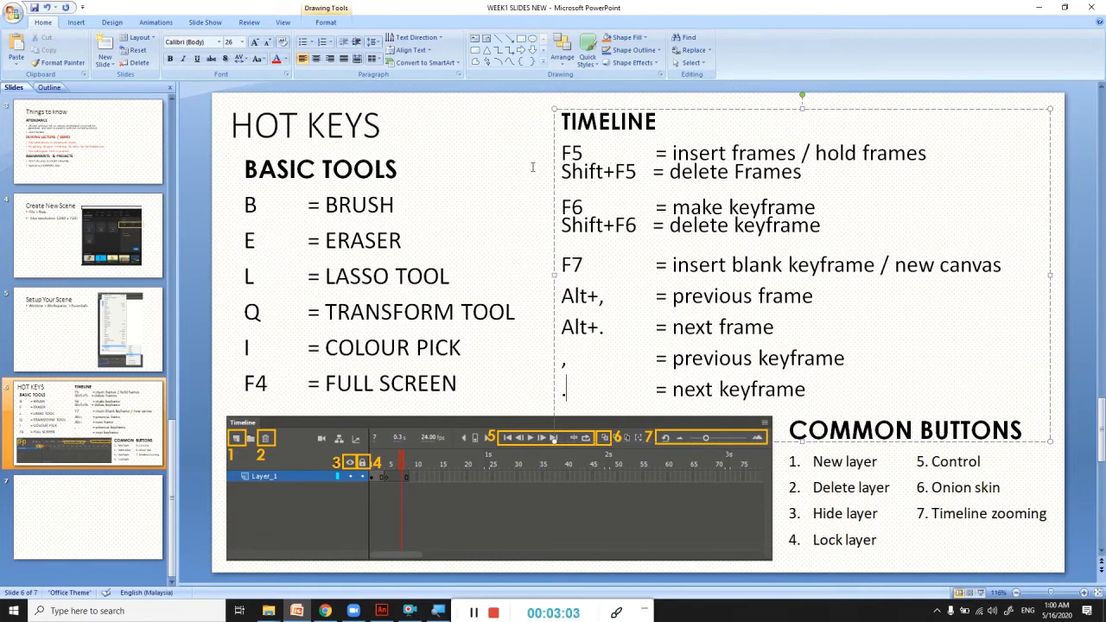
{"action": "left_click", "coordinate": [1037, 8]}
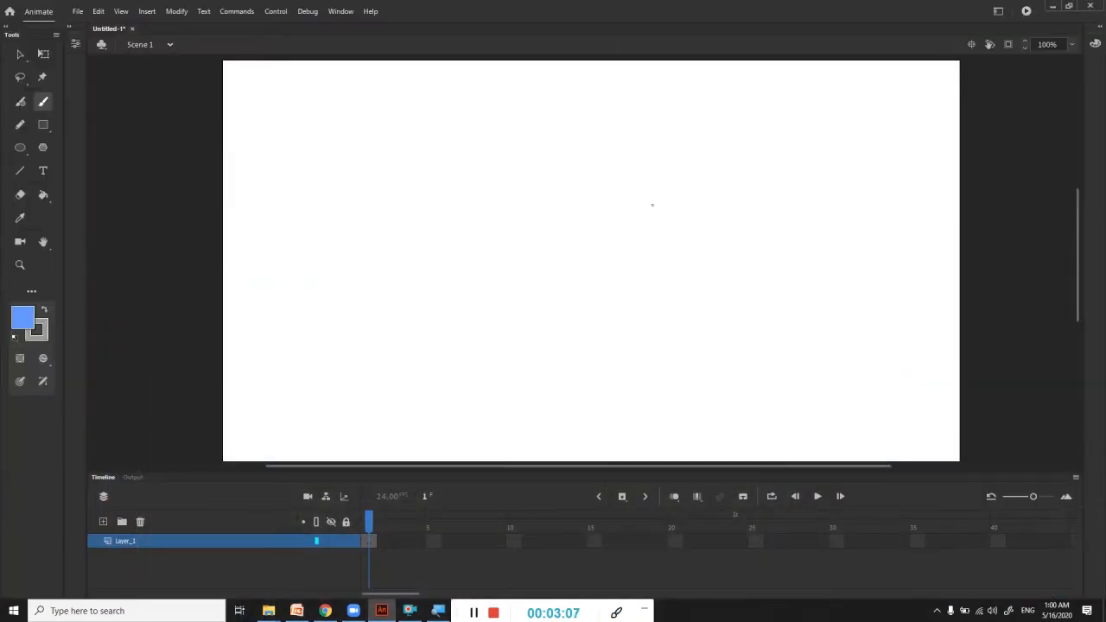
Try two brush strokes on the empty stage and undo both
{"action": "mouse_move", "coordinate": [461, 113]}
{"action": "left_mouse_down"}
{"action": "mouse_move", "coordinate": [617, 213]}
{"action": "mouse_move", "coordinate": [641, 196]}
{"action": "left_mouse_up"}
{"action": "mouse_move", "coordinate": [579, 120]}
{"action": "left_mouse_down"}
{"action": "mouse_move", "coordinate": [622, 179]}
{"action": "mouse_move", "coordinate": [723, 197]}
{"action": "left_mouse_up"}
{"action": "key", "text": "ctrl+z"}
{"action": "key", "text": "ctrl+z"}
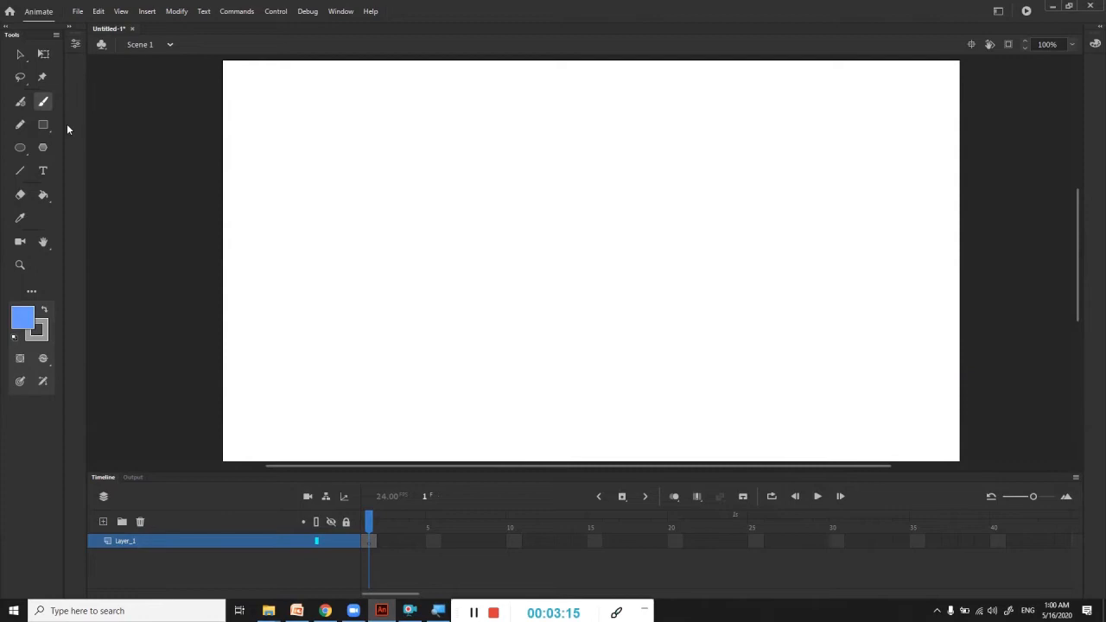
Enable the Use Pressure option for the Brush and check the same option on the Eraser
{"action": "left_click", "coordinate": [19, 385]}
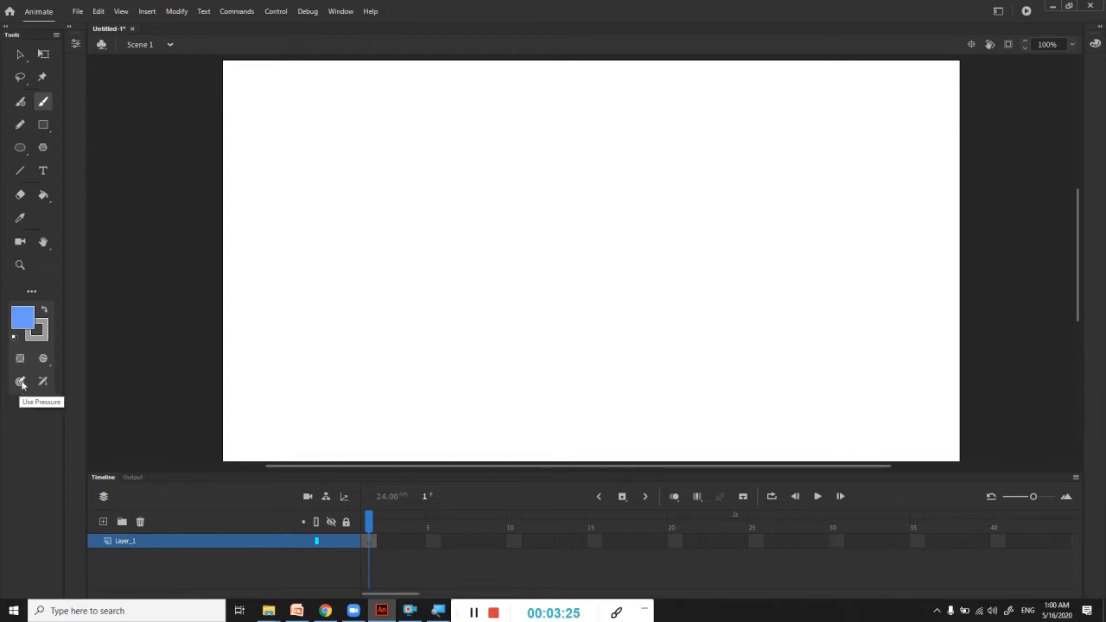
{"action": "left_click", "coordinate": [43, 103]}
{"action": "key", "text": "e"}
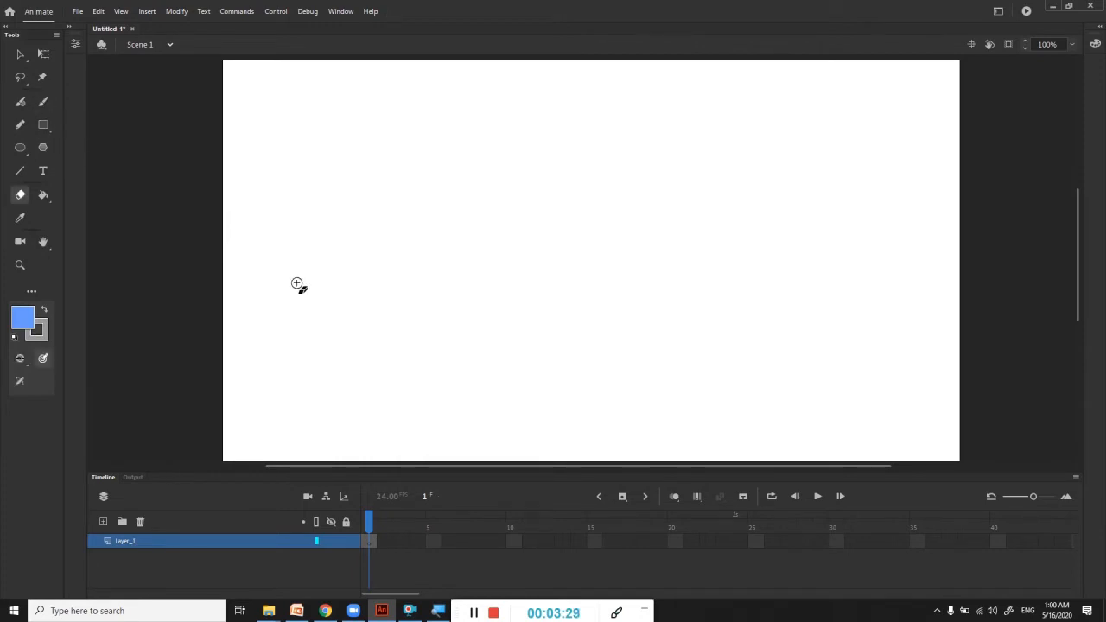
{"action": "left_click", "coordinate": [44, 357]}
{"action": "key", "text": "y"}
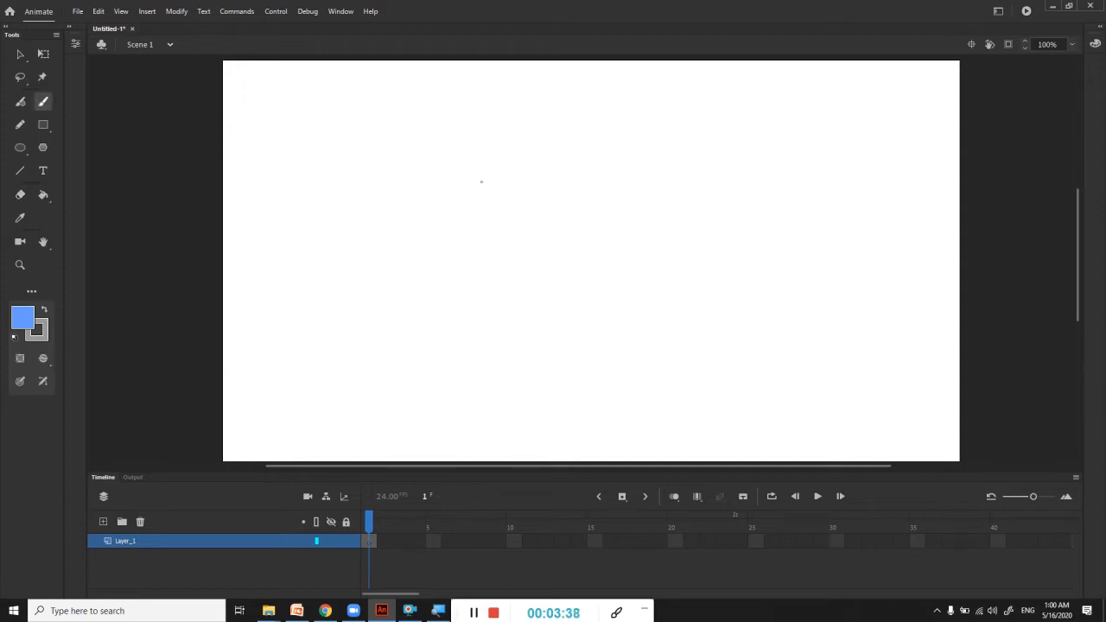
{"action": "left_click", "coordinate": [20, 385]}
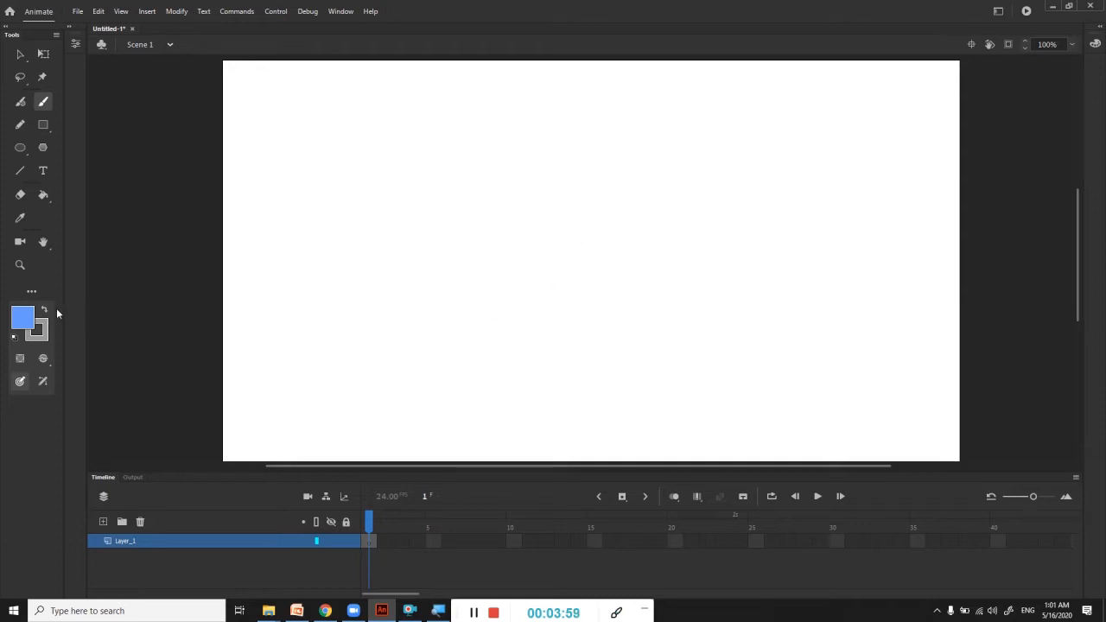
Set the fill colour to a grey swatch and increase the timeline panel's height
{"action": "left_click", "coordinate": [23, 319]}
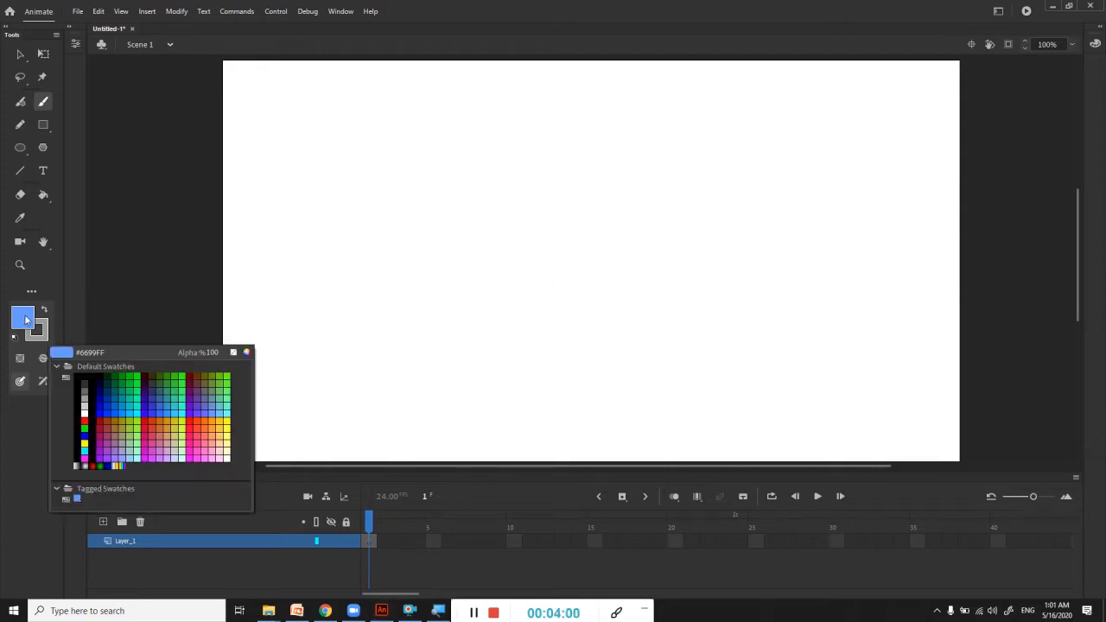
{"action": "left_click", "coordinate": [85, 394]}
{"action": "left_click_drag", "start_coordinate": [642, 223], "coordinate": [640, 215]}
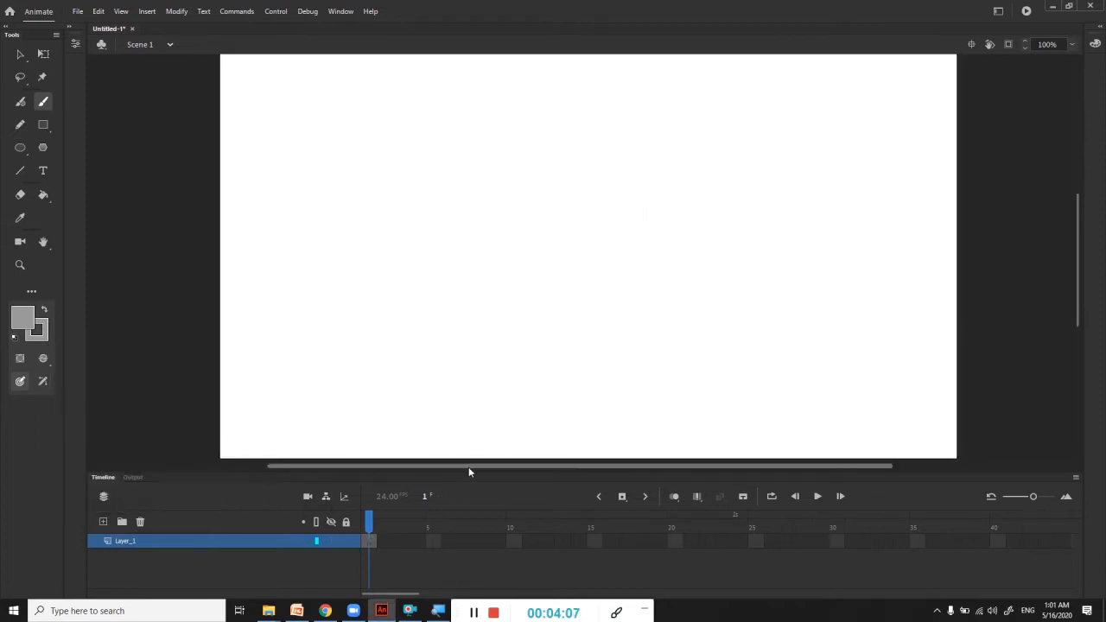
{"action": "left_click_drag", "start_coordinate": [469, 471], "coordinate": [469, 401]}
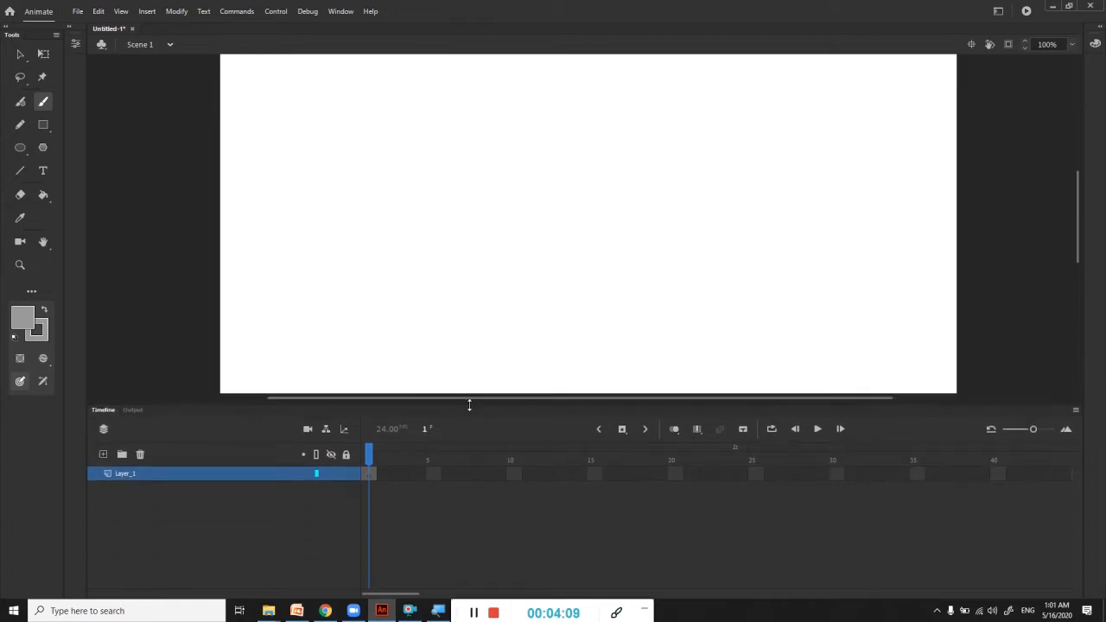
Sketch a rough double circle on the stage, lasso the whole drawing and delete it
{"action": "mouse_move", "coordinate": [511, 145]}
{"action": "left_mouse_down"}
{"action": "mouse_move", "coordinate": [601, 186]}
{"action": "mouse_move", "coordinate": [506, 227]}
{"action": "left_mouse_up"}
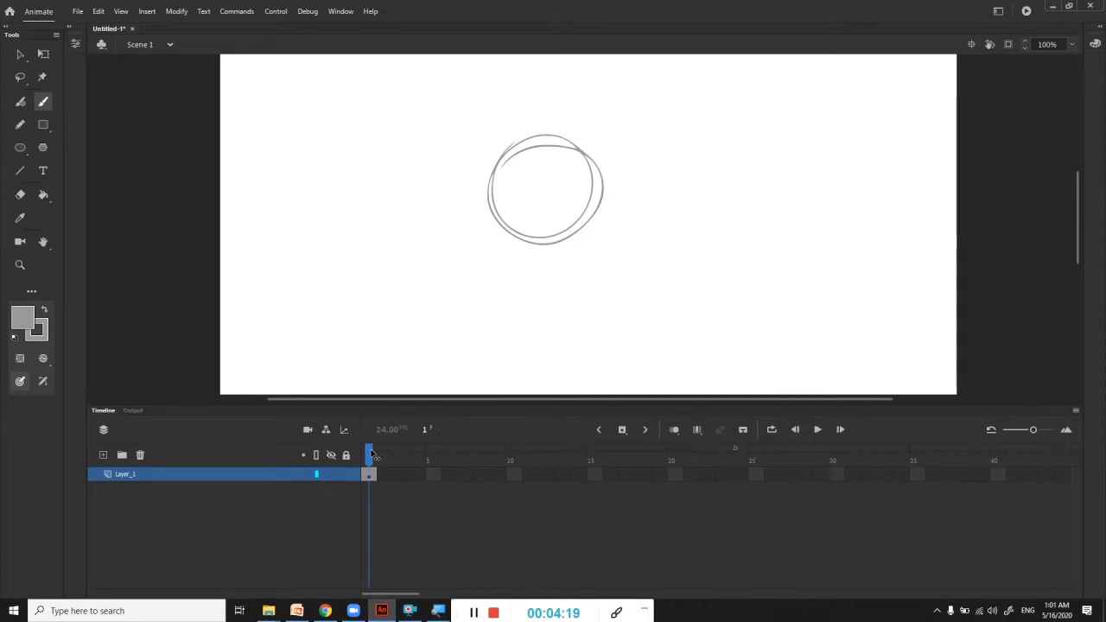
{"action": "key", "text": "l"}
{"action": "mouse_move", "coordinate": [644, 108]}
{"action": "left_mouse_down"}
{"action": "mouse_move", "coordinate": [598, 326]}
{"action": "mouse_move", "coordinate": [657, 111]}
{"action": "left_mouse_up"}
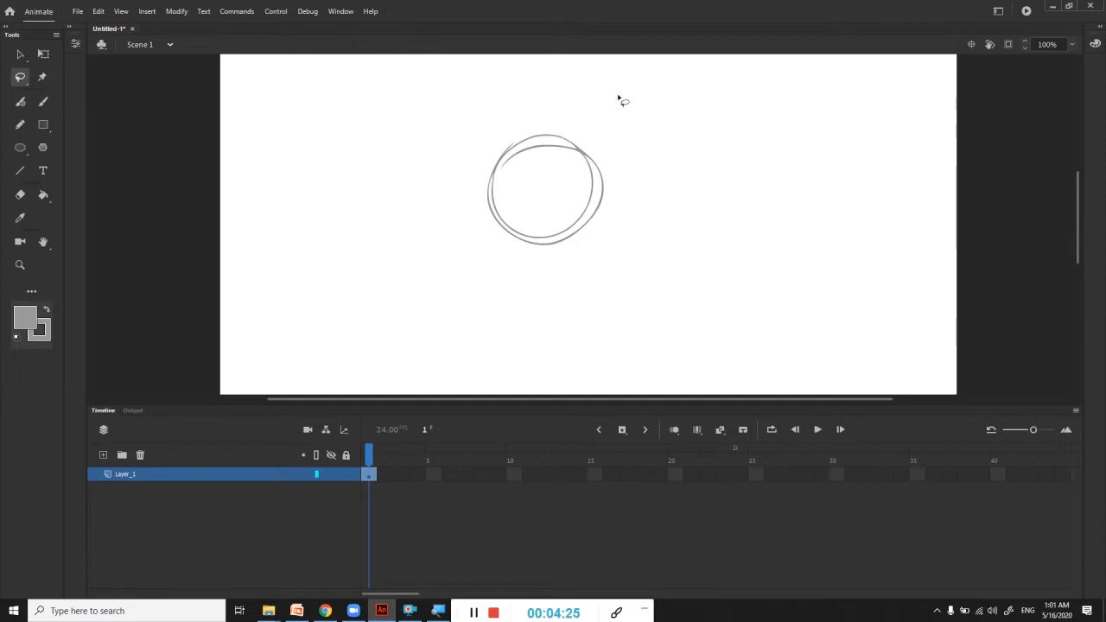
{"action": "mouse_move", "coordinate": [665, 100]}
{"action": "left_mouse_down"}
{"action": "mouse_move", "coordinate": [588, 82]}
{"action": "mouse_move", "coordinate": [454, 165]}
{"action": "mouse_move", "coordinate": [478, 269]}
{"action": "mouse_move", "coordinate": [593, 297]}
{"action": "mouse_move", "coordinate": [693, 237]}
{"action": "mouse_move", "coordinate": [707, 112]}
{"action": "mouse_move", "coordinate": [624, 80]}
{"action": "left_mouse_up"}
{"action": "key", "text": "Delete"}
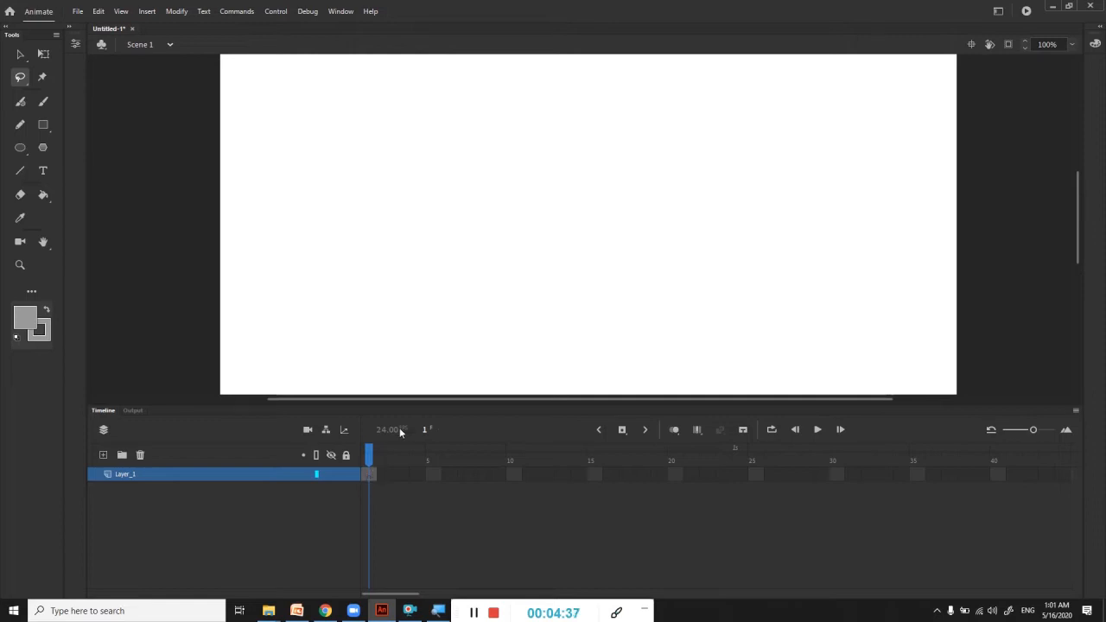
Switch back to the Brush tool and reduce the timeline panel's height to make room for the stage
{"action": "key", "text": "b"}
{"action": "mouse_move", "coordinate": [529, 121]}
{"action": "left_mouse_down"}
{"action": "mouse_move", "coordinate": [530, 213]}
{"action": "mouse_move", "coordinate": [542, 200]}
{"action": "left_mouse_up"}
{"action": "key", "text": "ctrl+z"}
{"action": "key", "text": "space"}
{"action": "key", "text": "space"}
{"action": "left_click_drag", "start_coordinate": [508, 270], "coordinate": [499, 249]}
{"action": "left_click_drag", "start_coordinate": [545, 407], "coordinate": [555, 496]}
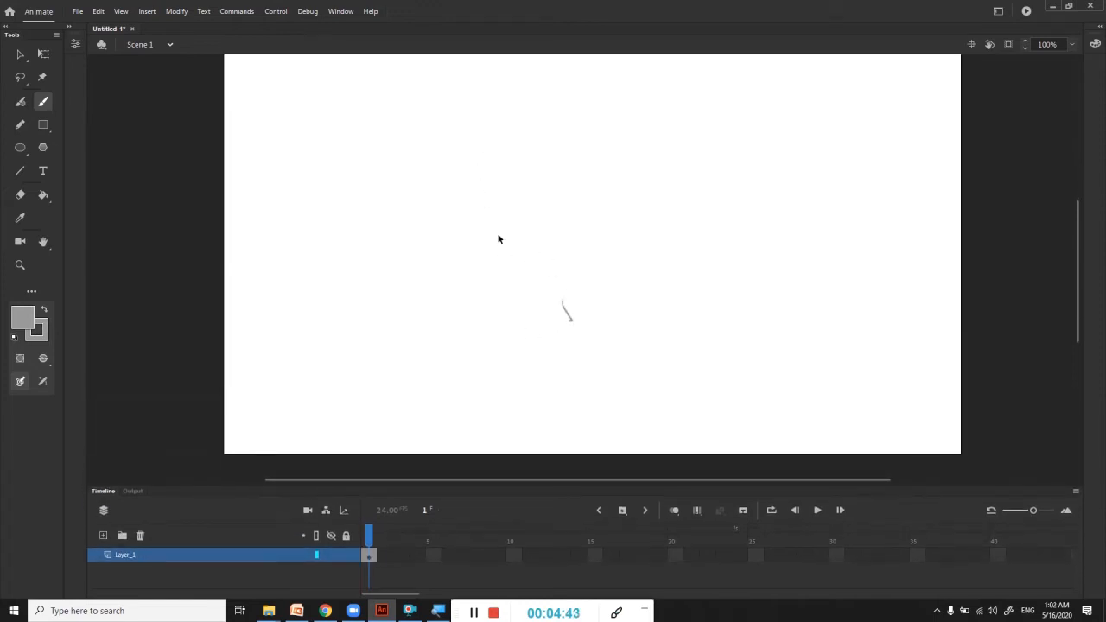
Sketch an upright sack on the left half of the stage in frame 1, with a band and a side fold
{"action": "left_click_drag", "start_coordinate": [343, 253], "coordinate": [414, 246]}
{"action": "left_click_drag", "start_coordinate": [343, 256], "coordinate": [313, 330]}
{"action": "left_click_drag", "start_coordinate": [345, 253], "coordinate": [324, 343]}
{"action": "mouse_move", "coordinate": [413, 246]}
{"action": "left_mouse_down"}
{"action": "mouse_move", "coordinate": [399, 314]}
{"action": "mouse_move", "coordinate": [408, 291]}
{"action": "mouse_move", "coordinate": [373, 350]}
{"action": "mouse_move", "coordinate": [337, 350]}
{"action": "left_mouse_up"}
{"action": "mouse_move", "coordinate": [344, 254]}
{"action": "left_mouse_down"}
{"action": "mouse_move", "coordinate": [327, 354]}
{"action": "mouse_move", "coordinate": [349, 343]}
{"action": "left_mouse_up"}
{"action": "left_click_drag", "start_coordinate": [339, 287], "coordinate": [405, 284]}
{"action": "left_click_drag", "start_coordinate": [393, 246], "coordinate": [394, 346]}
{"action": "left_click_drag", "start_coordinate": [604, 251], "coordinate": [589, 209]}
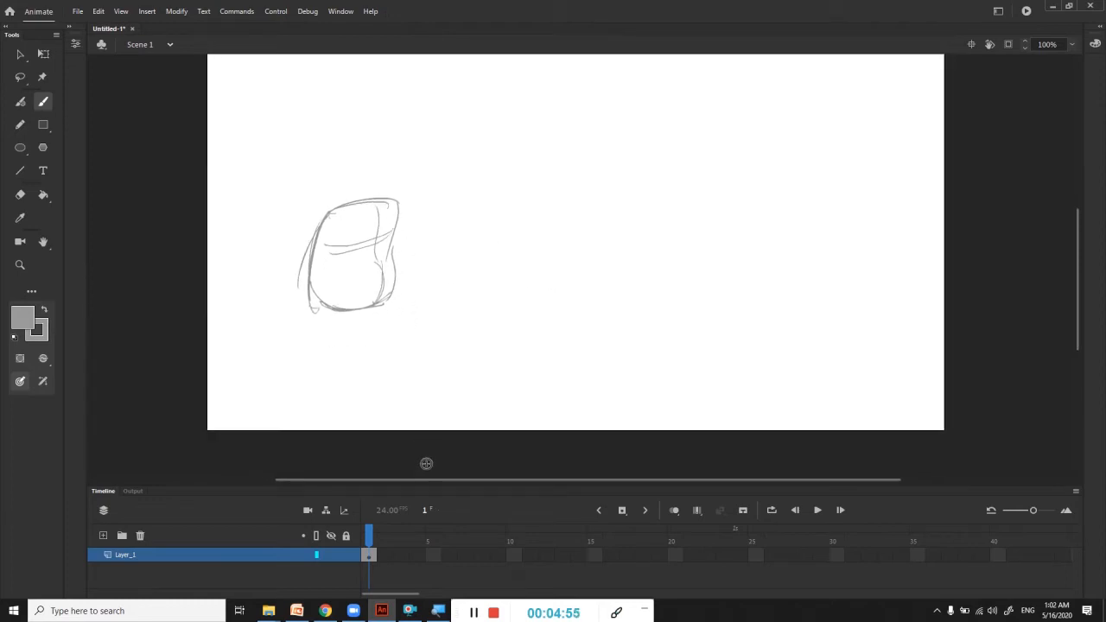
Increase the timeline panel's height and set its frame display to Preview
{"action": "left_click_drag", "start_coordinate": [423, 487], "coordinate": [423, 405]}
{"action": "left_click_drag", "start_coordinate": [492, 301], "coordinate": [505, 229]}
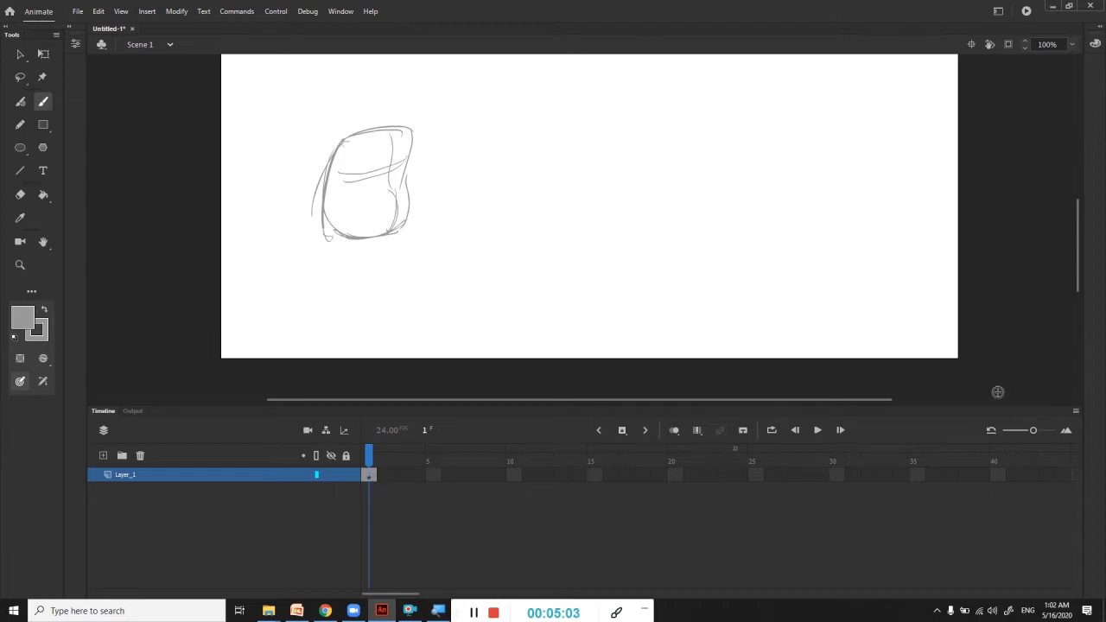
{"action": "left_click", "coordinate": [1076, 413]}
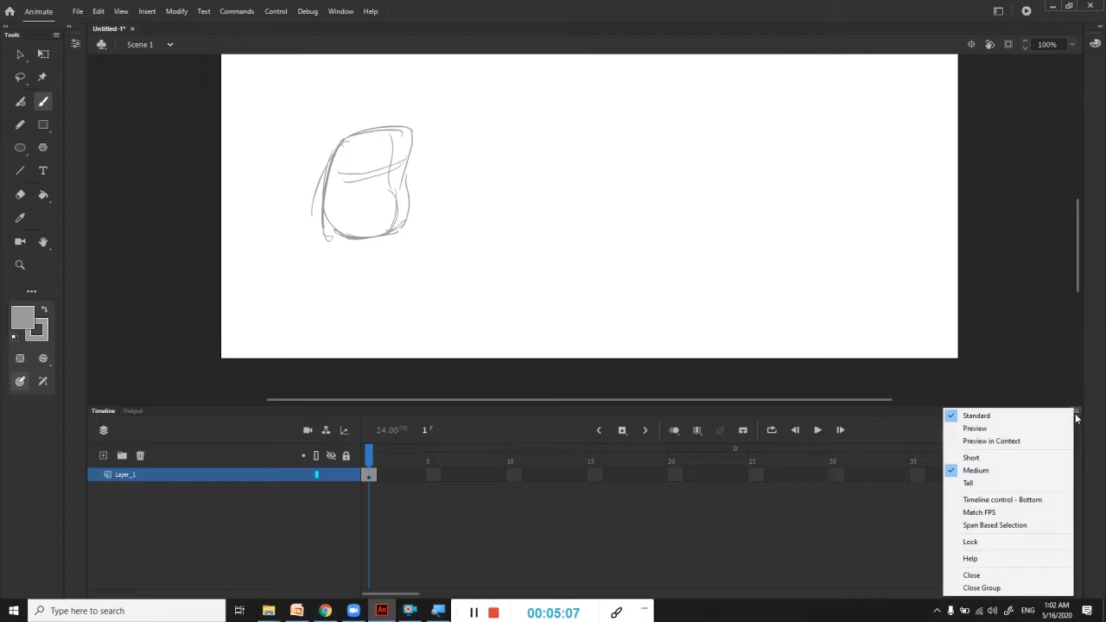
{"action": "left_click", "coordinate": [976, 429]}
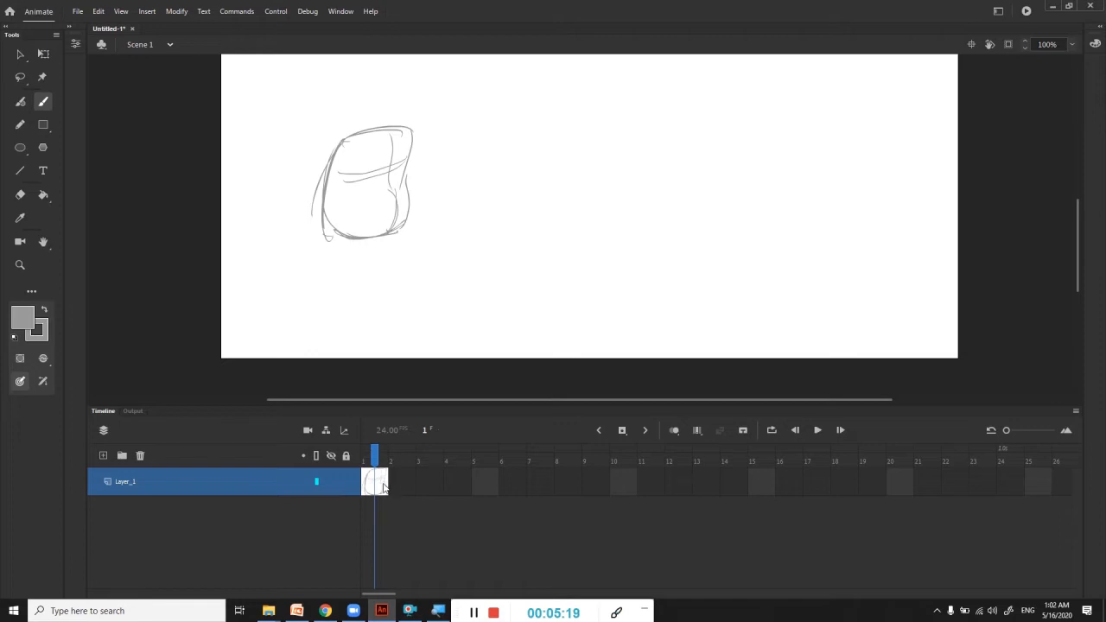
Insert a blank keyframe at frame 2 and flip repeatedly between it and frame 1 as a reference
{"action": "key", "text": "F7"}
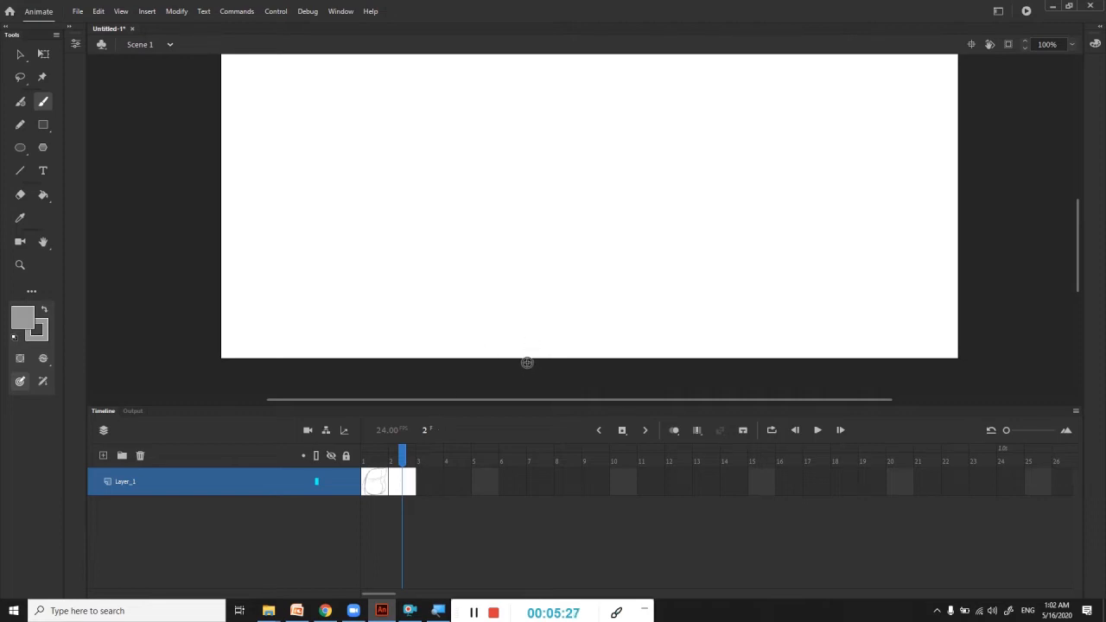
{"action": "key", "text": "comma"}
{"action": "key", "text": "period"}
{"action": "key", "text": "comma"}
{"action": "key", "text": "period"}
{"action": "key", "text": "comma"}
{"action": "key", "text": "period"}
{"action": "key", "text": "comma"}
{"action": "key", "text": "period"}
{"action": "key", "text": "comma"}
{"action": "key", "text": "period"}
{"action": "key", "text": "comma"}
{"action": "key", "text": "period"}
{"action": "key", "text": "comma"}
{"action": "key", "text": "period"}
{"action": "left_click_drag", "start_coordinate": [571, 230], "coordinate": [608, 264]}
{"action": "key", "text": "comma"}
{"action": "key", "text": "period"}
{"action": "left_click_drag", "start_coordinate": [503, 249], "coordinate": [484, 291]}
{"action": "key", "text": "comma"}
{"action": "key", "text": "period"}
{"action": "key", "text": "comma"}
{"action": "key", "text": "period"}
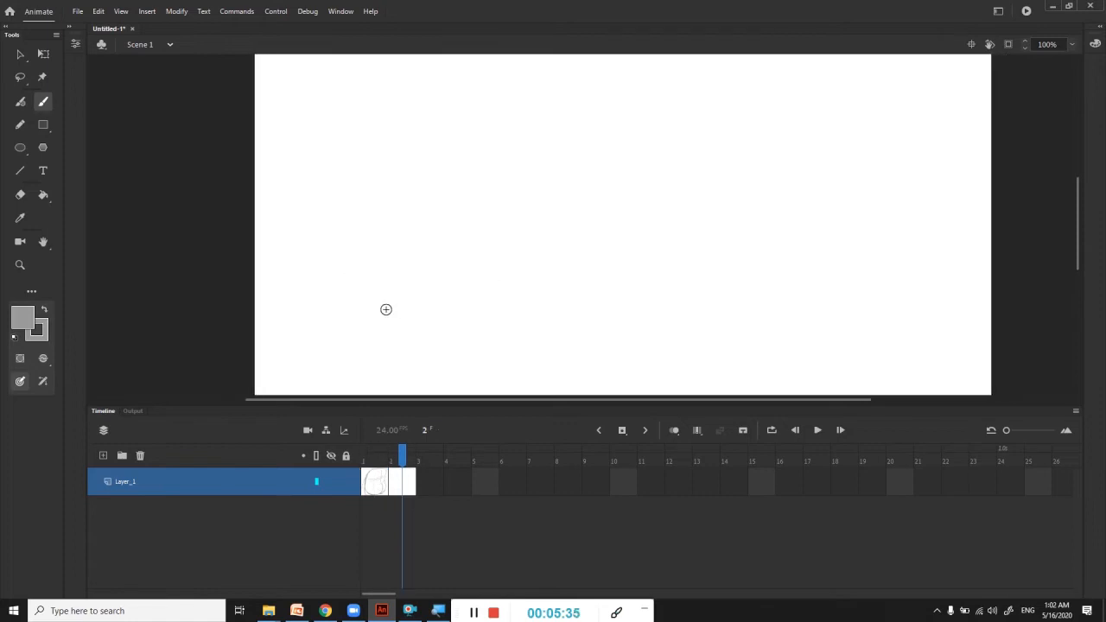
Sketch the outline of a wider, squashed sack on frame 2, flipping to frame 1 for reference
{"action": "key", "text": "comma"}
{"action": "key", "text": "period"}
{"action": "key", "text": "comma"}
{"action": "key", "text": "period"}
{"action": "key", "text": "comma"}
{"action": "key", "text": "period"}
{"action": "key", "text": "comma"}
{"action": "mouse_move", "coordinate": [373, 314]}
{"action": "left_mouse_down"}
{"action": "mouse_move", "coordinate": [416, 312]}
{"action": "mouse_move", "coordinate": [383, 315]}
{"action": "left_mouse_up"}
{"action": "key", "text": "period"}
{"action": "key", "text": "comma"}
{"action": "key", "text": "period"}
{"action": "mouse_move", "coordinate": [378, 232]}
{"action": "left_mouse_down"}
{"action": "mouse_move", "coordinate": [419, 236]}
{"action": "mouse_move", "coordinate": [368, 237]}
{"action": "mouse_move", "coordinate": [432, 241]}
{"action": "left_mouse_up"}
{"action": "mouse_move", "coordinate": [361, 239]}
{"action": "left_mouse_down"}
{"action": "mouse_move", "coordinate": [340, 307]}
{"action": "mouse_move", "coordinate": [377, 242]}
{"action": "mouse_move", "coordinate": [371, 232]}
{"action": "mouse_move", "coordinate": [373, 312]}
{"action": "left_mouse_up"}
{"action": "key", "text": "comma"}
{"action": "key", "text": "period"}
{"action": "mouse_move", "coordinate": [435, 245]}
{"action": "left_mouse_down"}
{"action": "mouse_move", "coordinate": [411, 282]}
{"action": "mouse_move", "coordinate": [422, 302]}
{"action": "left_mouse_up"}
Add the curved band and side fold to the squashed sack on frame 2, comparing it with frame 1
{"action": "key", "text": "comma"}
{"action": "key", "text": "period"}
{"action": "key", "text": "comma"}
{"action": "key", "text": "period"}
{"action": "key", "text": "comma"}
{"action": "key", "text": "period"}
{"action": "key", "text": "comma"}
{"action": "key", "text": "period"}
{"action": "mouse_move", "coordinate": [361, 265]}
{"action": "left_mouse_down"}
{"action": "mouse_move", "coordinate": [413, 234]}
{"action": "mouse_move", "coordinate": [406, 285]}
{"action": "left_mouse_up"}
{"action": "left_click_drag", "start_coordinate": [408, 280], "coordinate": [415, 312]}
{"action": "key", "text": "comma"}
{"action": "key", "text": "period"}
{"action": "key", "text": "comma"}
{"action": "key", "text": "period"}
Erase the stray lines at the base of the frame 2 sack and flip between both frames to check the motion
{"action": "key", "text": "e"}
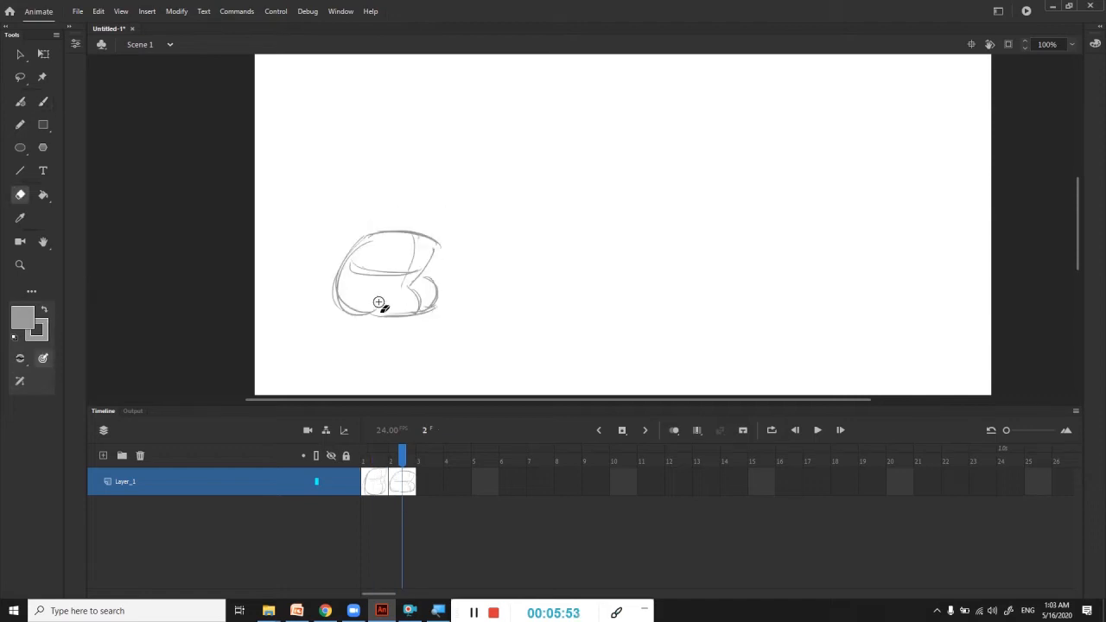
{"action": "mouse_move", "coordinate": [372, 310]}
{"action": "left_mouse_down"}
{"action": "mouse_move", "coordinate": [355, 321]}
{"action": "mouse_move", "coordinate": [336, 314]}
{"action": "left_mouse_up"}
{"action": "key", "text": "comma"}
{"action": "key", "text": "period"}
{"action": "key", "text": "comma"}
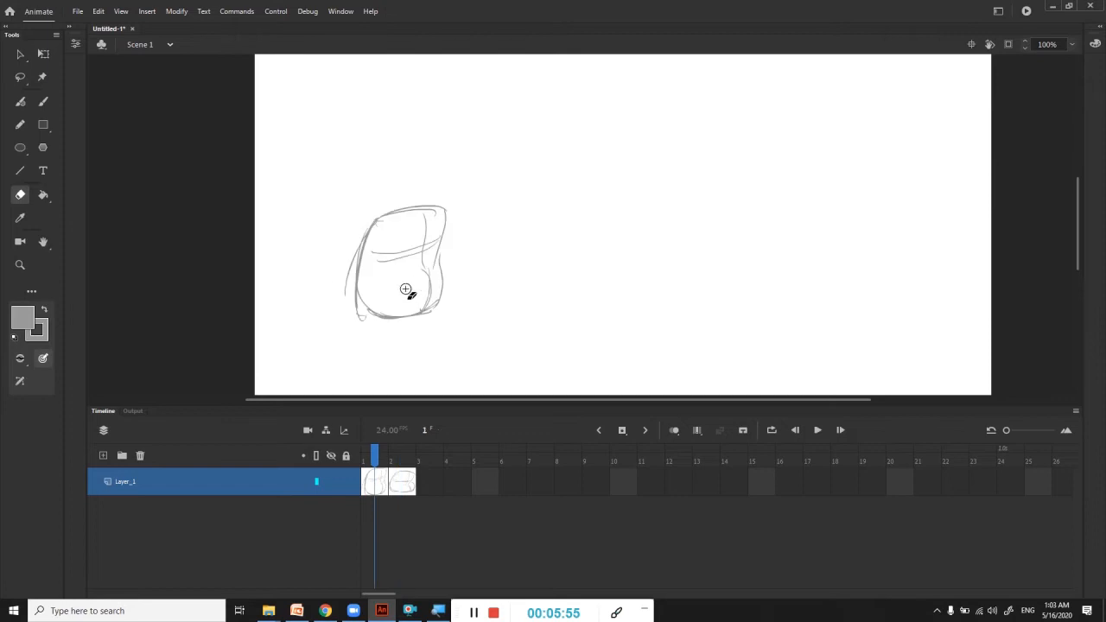
{"action": "key", "text": "period"}
{"action": "key", "text": "comma"}
{"action": "key", "text": "period"}
{"action": "key", "text": "comma"}
{"action": "key", "text": "period"}
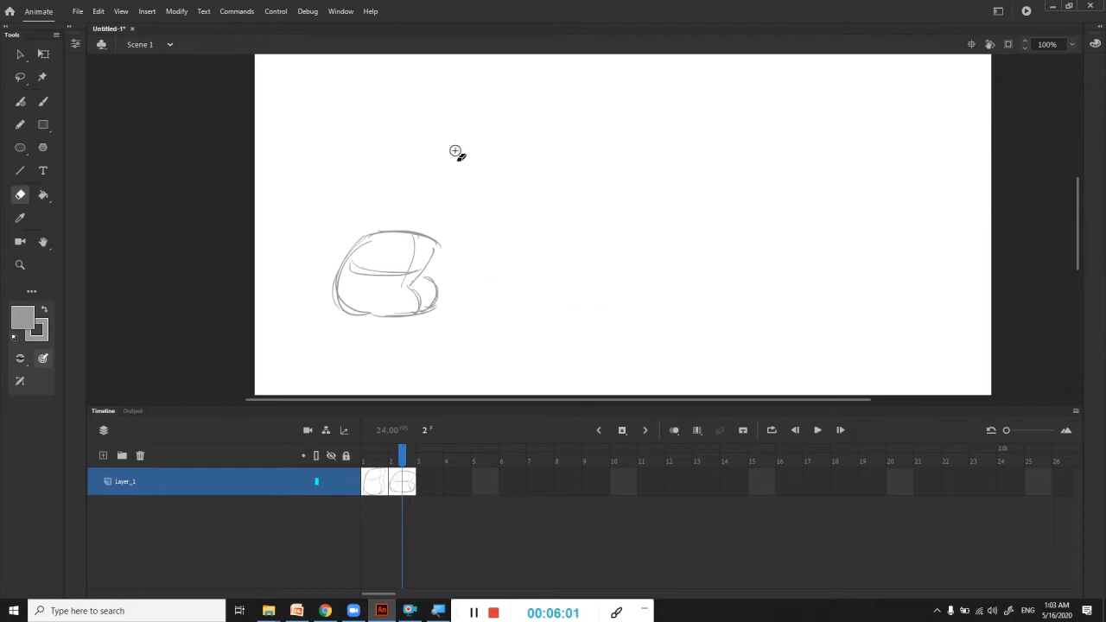
Insert a blank keyframe at frame 3 and sketch the outline of a tall, stretched sack leaning right
{"action": "key", "text": "F7"}
{"action": "key", "text": "b"}
{"action": "key", "text": "comma"}
{"action": "key", "text": "period"}
{"action": "key", "text": "comma"}
{"action": "key", "text": "period"}
{"action": "left_click_drag", "start_coordinate": [407, 178], "coordinate": [377, 273]}
{"action": "left_click_drag", "start_coordinate": [411, 167], "coordinate": [375, 311]}
{"action": "mouse_move", "coordinate": [404, 181]}
{"action": "left_mouse_down"}
{"action": "mouse_move", "coordinate": [469, 163]}
{"action": "mouse_move", "coordinate": [446, 241]}
{"action": "left_mouse_up"}
{"action": "mouse_move", "coordinate": [456, 223]}
{"action": "left_mouse_down"}
{"action": "mouse_move", "coordinate": [457, 260]}
{"action": "mouse_move", "coordinate": [389, 302]}
{"action": "left_mouse_up"}
{"action": "key", "text": "comma"}
{"action": "key", "text": "period"}
{"action": "mouse_move", "coordinate": [447, 225]}
{"action": "left_mouse_down"}
{"action": "mouse_move", "coordinate": [458, 168]}
{"action": "mouse_move", "coordinate": [446, 247]}
{"action": "left_mouse_up"}
{"action": "mouse_move", "coordinate": [455, 231]}
{"action": "left_mouse_down"}
{"action": "mouse_move", "coordinate": [457, 275]}
{"action": "mouse_move", "coordinate": [378, 304]}
{"action": "left_mouse_up"}
{"action": "key", "text": "comma"}
{"action": "key", "text": "period"}
Add the band and side fold to the stretched sack on frame 3 and compare it with frame 2
{"action": "left_click_drag", "start_coordinate": [405, 210], "coordinate": [458, 191]}
{"action": "left_click_drag", "start_coordinate": [445, 166], "coordinate": [431, 280]}
{"action": "key", "text": "comma"}
{"action": "key", "text": "period"}
Lasso the frame 3 sack, look up the Transform Tool hot key on the PowerPoint slide, and return to Animate
{"action": "key", "text": "l"}
{"action": "mouse_move", "coordinate": [476, 147]}
{"action": "left_mouse_down"}
{"action": "mouse_move", "coordinate": [548, 215]}
{"action": "mouse_move", "coordinate": [485, 143]}
{"action": "left_mouse_up"}
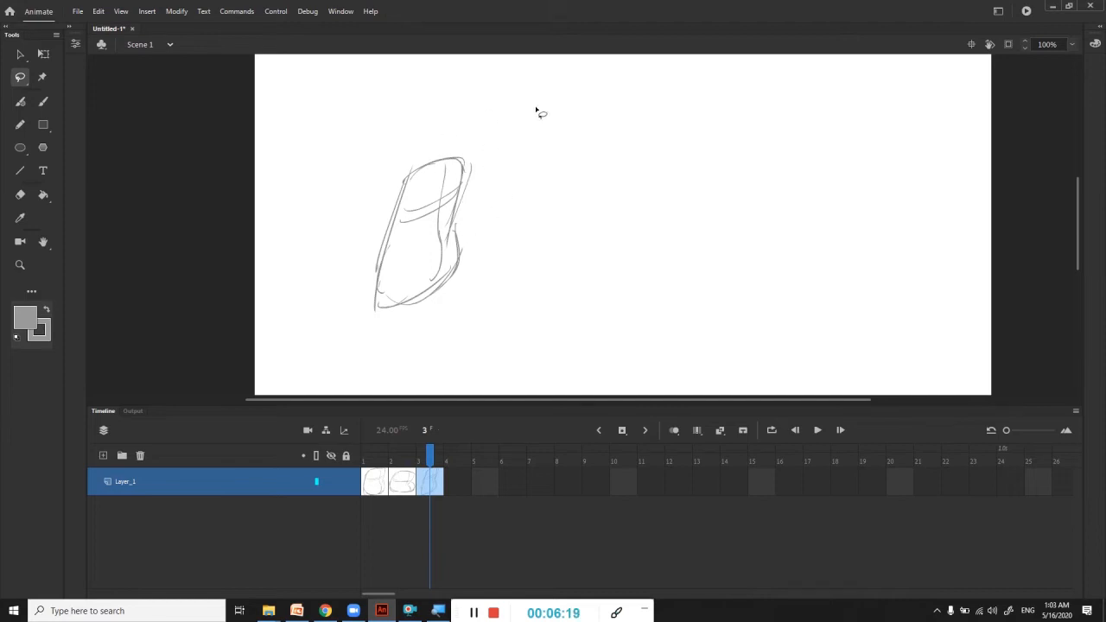
{"action": "mouse_move", "coordinate": [527, 117]}
{"action": "left_mouse_down"}
{"action": "mouse_move", "coordinate": [501, 81]}
{"action": "mouse_move", "coordinate": [346, 383]}
{"action": "mouse_move", "coordinate": [587, 131]}
{"action": "mouse_move", "coordinate": [544, 104]}
{"action": "left_mouse_up"}
{"action": "key", "text": "alt+Tab"}
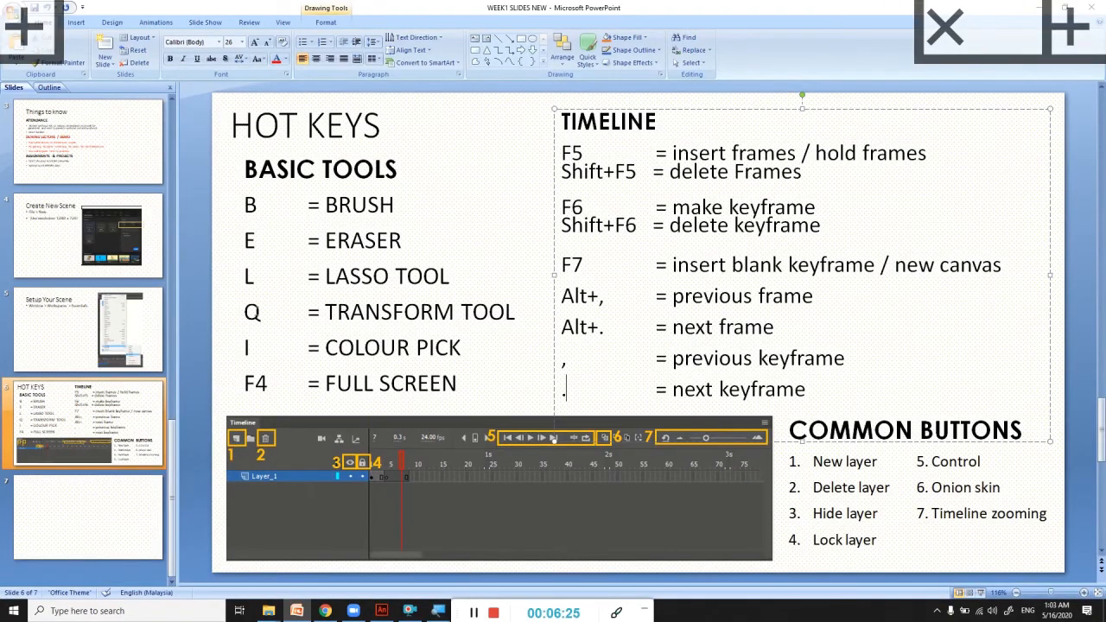
{"action": "left_click_drag", "start_coordinate": [245, 312], "coordinate": [263, 313]}
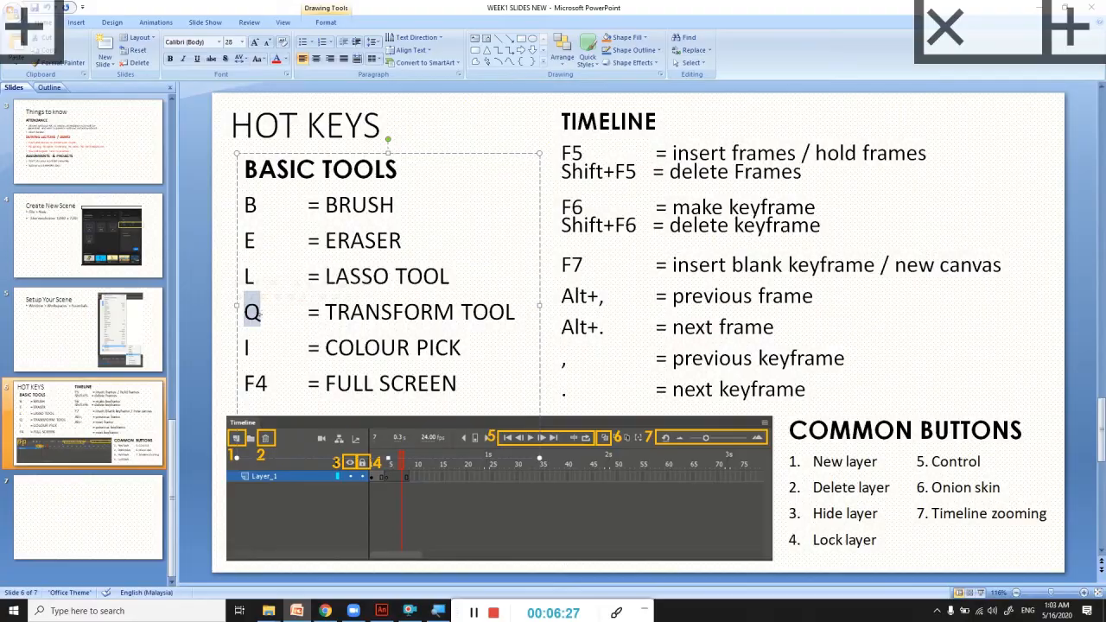
{"action": "key", "text": "alt+Tab"}
Select the frame 3 sack and skew its top to the right with Free Transform, flipping through the keyframes to check
{"action": "left_click_drag", "start_coordinate": [486, 104], "coordinate": [582, 226]}
{"action": "mouse_move", "coordinate": [522, 105]}
{"action": "left_mouse_down"}
{"action": "mouse_move", "coordinate": [432, 95]}
{"action": "mouse_move", "coordinate": [580, 217]}
{"action": "mouse_move", "coordinate": [371, 155]}
{"action": "mouse_move", "coordinate": [436, 148]}
{"action": "left_mouse_up"}
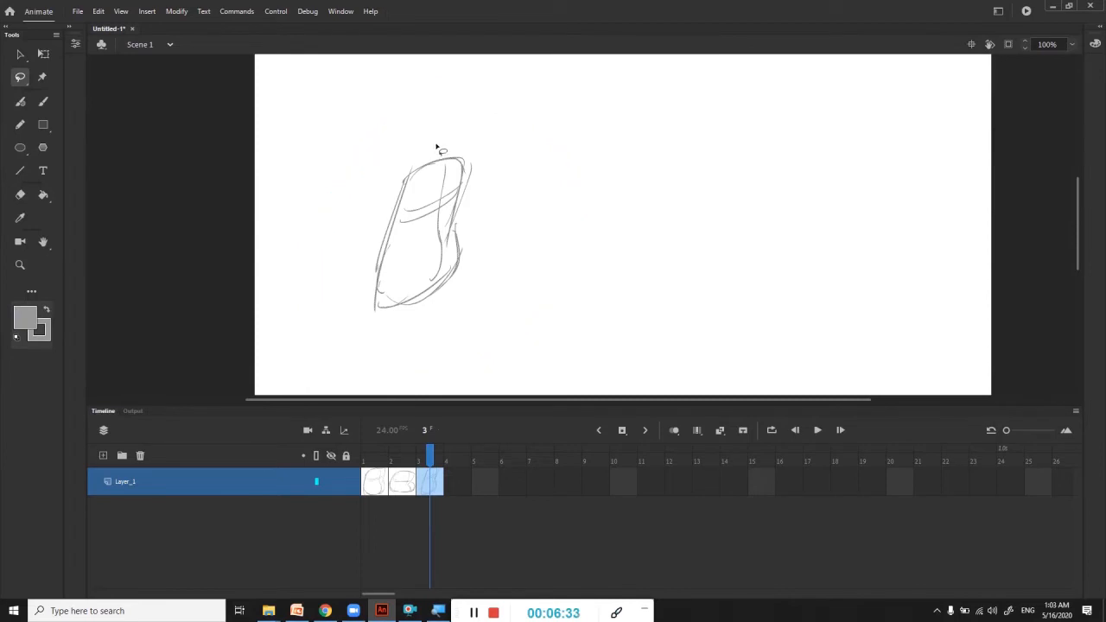
{"action": "key", "text": "q"}
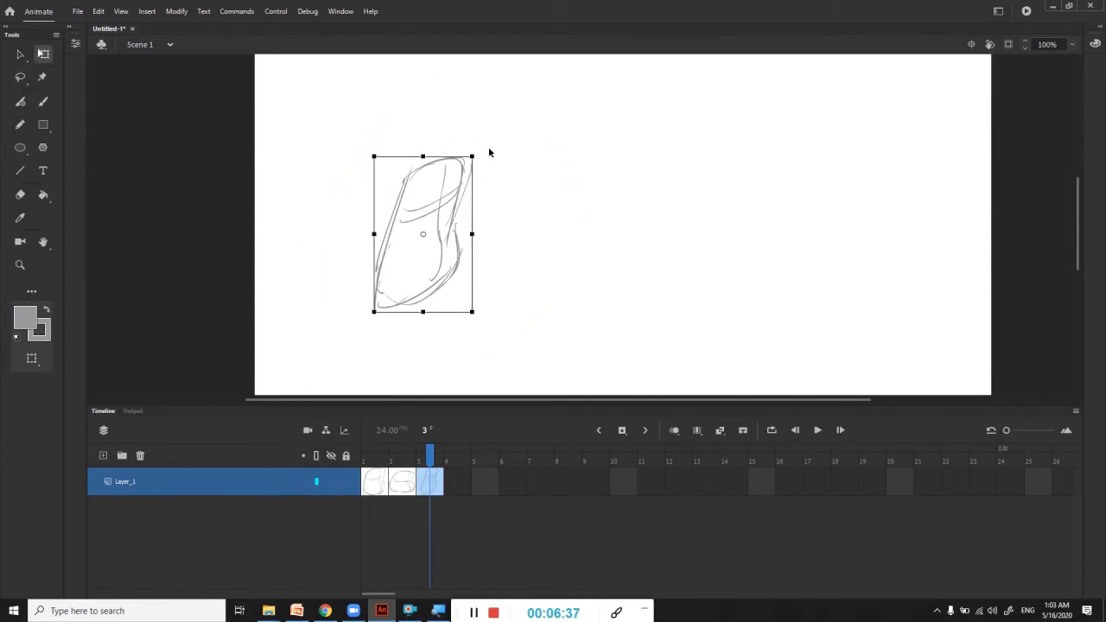
{"action": "left_click_drag", "start_coordinate": [481, 155], "coordinate": [489, 168]}
{"action": "key", "text": "ctrl+z"}
{"action": "mouse_move", "coordinate": [444, 157]}
{"action": "left_mouse_down"}
{"action": "mouse_move", "coordinate": [453, 156]}
{"action": "mouse_move", "coordinate": [423, 158]}
{"action": "left_mouse_up"}
{"action": "mouse_move", "coordinate": [441, 159]}
{"action": "left_mouse_down"}
{"action": "mouse_move", "coordinate": [454, 161]}
{"action": "mouse_move", "coordinate": [415, 160]}
{"action": "mouse_move", "coordinate": [500, 162]}
{"action": "mouse_move", "coordinate": [449, 167]}
{"action": "mouse_move", "coordinate": [475, 170]}
{"action": "left_mouse_up"}
{"action": "key", "text": "."}
{"action": "key", "text": "."}
{"action": "key", "text": "."}
{"action": "key", "text": "."}
{"action": "key", "text": "."}
Lasso the frame 3 sack again, scale it down slightly from its upper right corner and check the motion
{"action": "key", "text": "l"}
{"action": "mouse_move", "coordinate": [524, 123]}
{"action": "left_mouse_down"}
{"action": "mouse_move", "coordinate": [306, 284]}
{"action": "mouse_move", "coordinate": [561, 147]}
{"action": "left_mouse_up"}
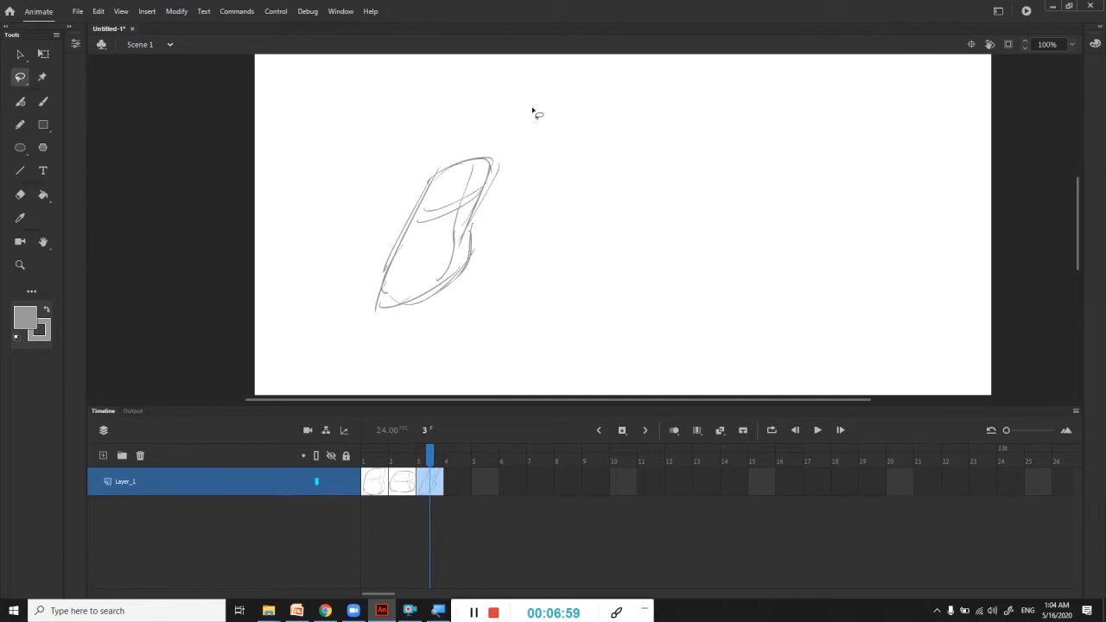
{"action": "mouse_move", "coordinate": [532, 112]}
{"action": "left_mouse_down"}
{"action": "mouse_move", "coordinate": [564, 313]}
{"action": "mouse_move", "coordinate": [532, 95]}
{"action": "left_mouse_up"}
{"action": "key", "text": "q"}
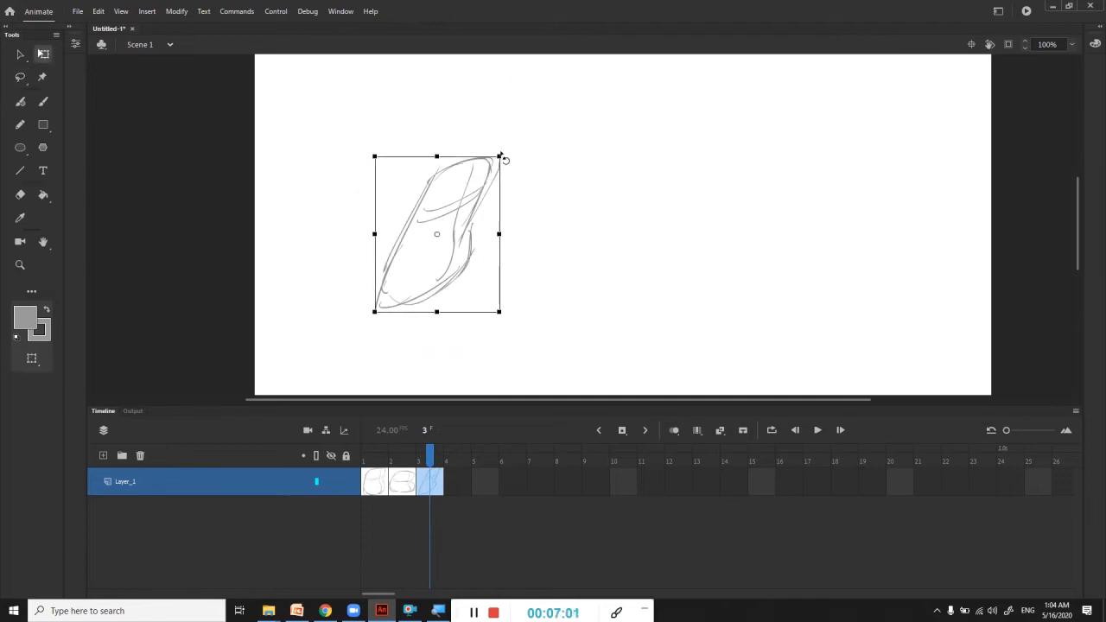
{"action": "mouse_move", "coordinate": [500, 157]}
{"action": "left_mouse_down"}
{"action": "mouse_move", "coordinate": [486, 170]}
{"action": "mouse_move", "coordinate": [494, 162]}
{"action": "left_mouse_up"}
{"action": "key", "text": "."}
{"action": "key", "text": "."}
{"action": "key", "text": "."}
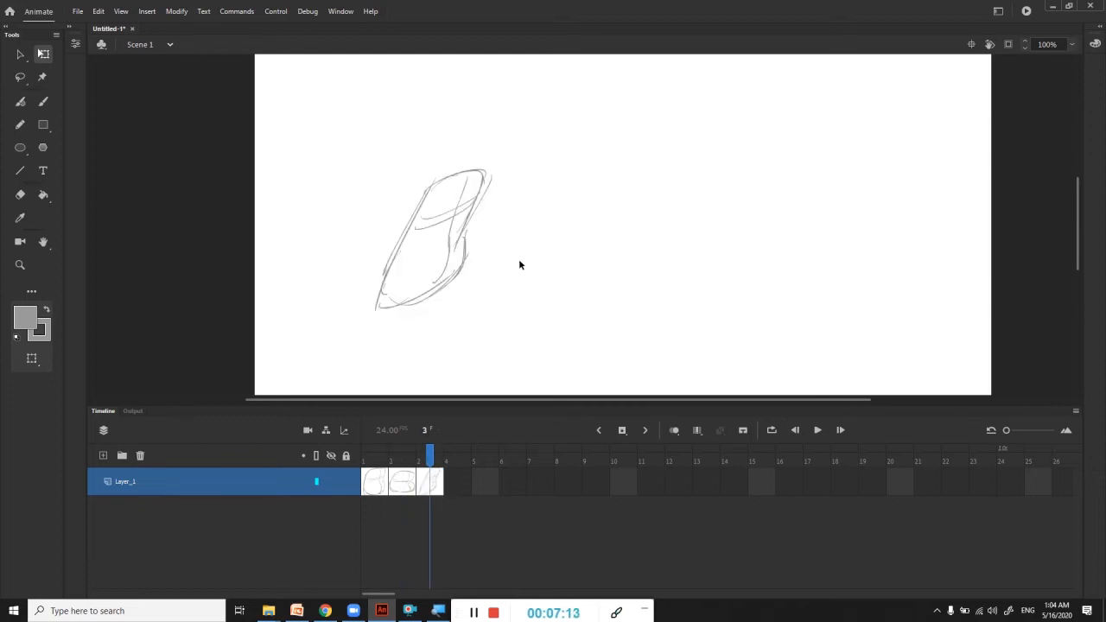
Insert a blank keyframe at frame 4, sketch the sack higher up and further right in mid-air, and check the sequence
{"action": "key", "text": "F7"}
{"action": "key", "text": "b"}
{"action": "key", "text": "."}
{"action": "key", "text": "."}
{"action": "mouse_move", "coordinate": [543, 97]}
{"action": "left_mouse_down"}
{"action": "mouse_move", "coordinate": [573, 104]}
{"action": "mouse_move", "coordinate": [542, 99]}
{"action": "mouse_move", "coordinate": [531, 146]}
{"action": "mouse_move", "coordinate": [516, 181]}
{"action": "left_mouse_up"}
{"action": "mouse_move", "coordinate": [585, 131]}
{"action": "left_mouse_down"}
{"action": "mouse_move", "coordinate": [559, 183]}
{"action": "mouse_move", "coordinate": [521, 185]}
{"action": "left_mouse_up"}
{"action": "mouse_move", "coordinate": [529, 126]}
{"action": "left_mouse_down"}
{"action": "mouse_move", "coordinate": [567, 123]}
{"action": "mouse_move", "coordinate": [533, 134]}
{"action": "mouse_move", "coordinate": [575, 103]}
{"action": "mouse_move", "coordinate": [566, 178]}
{"action": "left_mouse_up"}
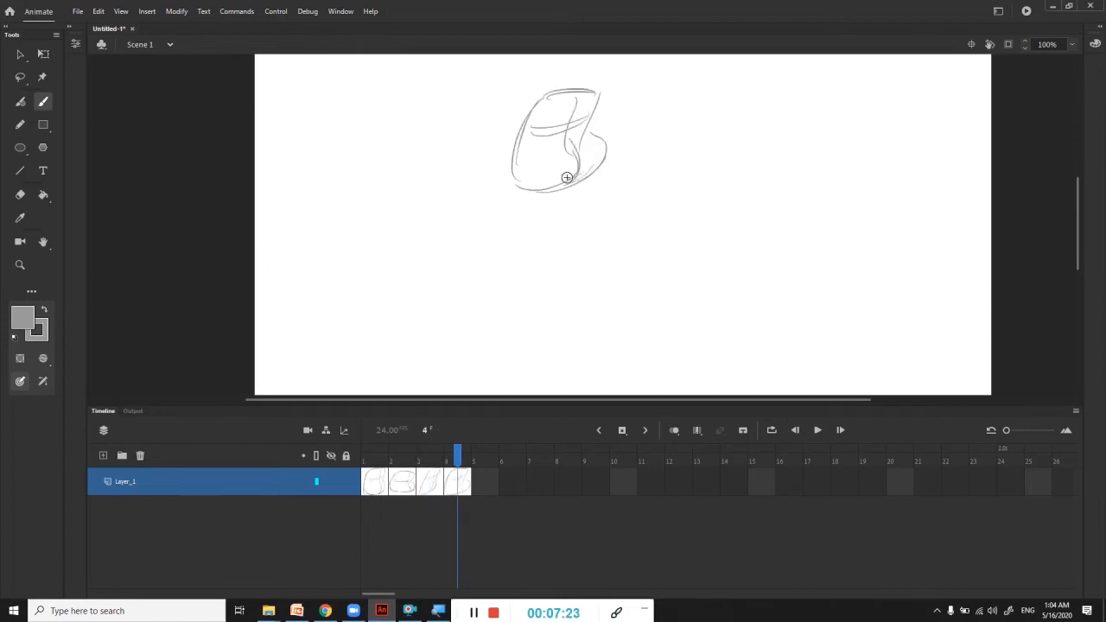
{"action": "key", "text": "."}
{"action": "key", "text": "."}
{"action": "key", "text": "."}
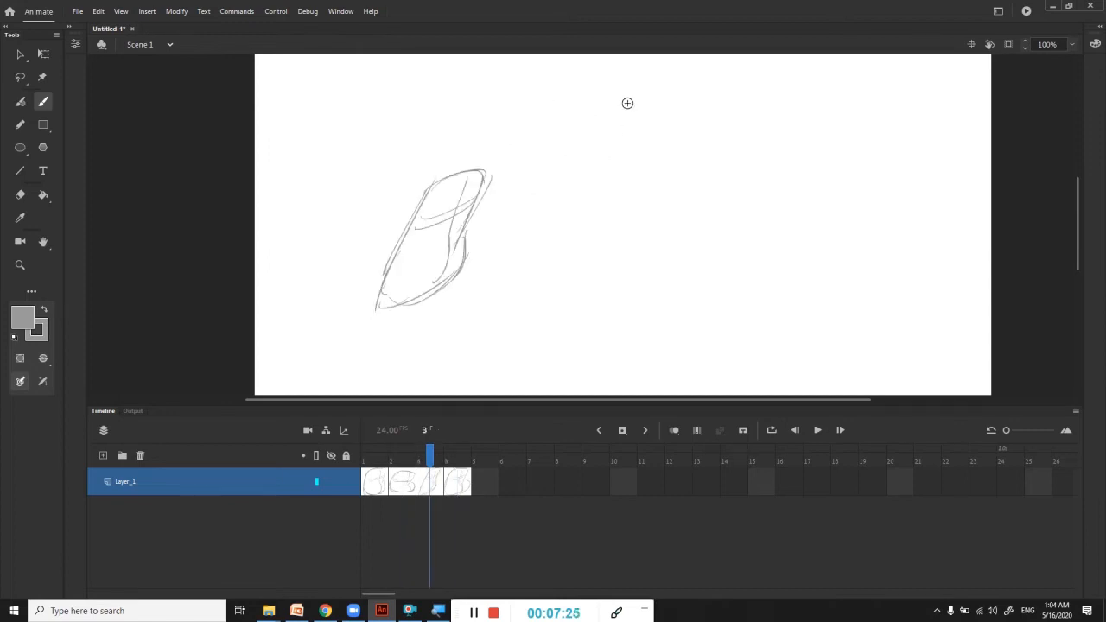
Select the frame 4 sack with the Lasso and Free Transform, and flip between neighbouring keyframes to examine the jump
{"action": "key", "text": "."}
{"action": "key", "text": "l"}
{"action": "mouse_move", "coordinate": [600, 87]}
{"action": "left_mouse_down"}
{"action": "mouse_move", "coordinate": [637, 49]}
{"action": "mouse_move", "coordinate": [613, 97]}
{"action": "mouse_move", "coordinate": [610, 87]}
{"action": "left_mouse_up"}
{"action": "key", "text": "q"}
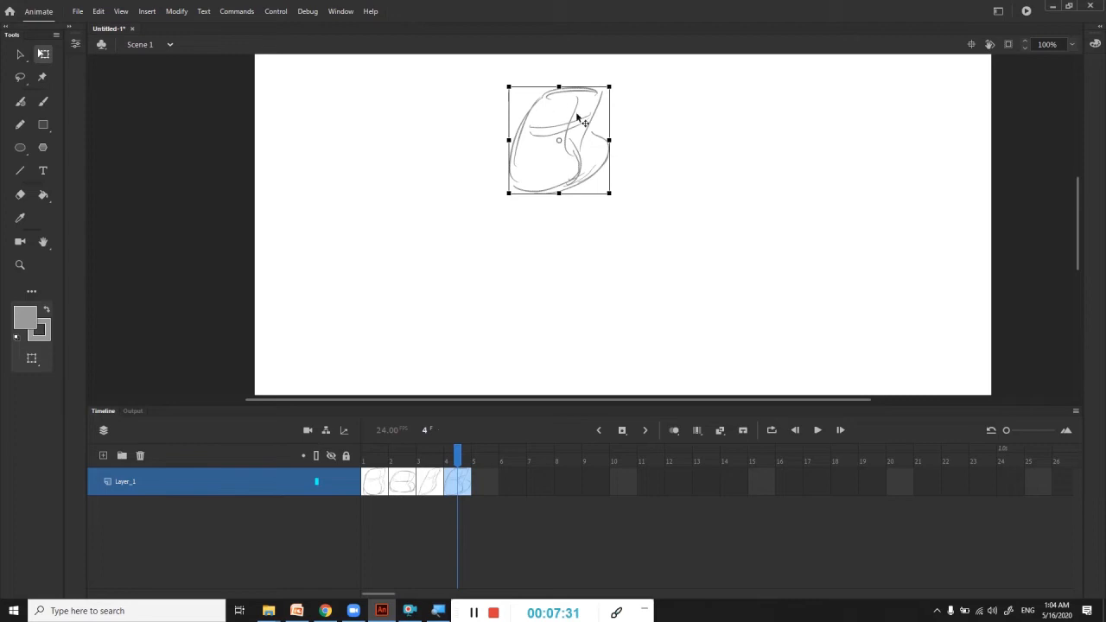
{"action": "key", "text": "comma"}
{"action": "key", "text": "period"}
{"action": "key", "text": "comma"}
{"action": "key", "text": "period"}
{"action": "key", "text": "comma"}
{"action": "key", "text": "period"}
{"action": "key", "text": "comma"}
{"action": "key", "text": "period"}
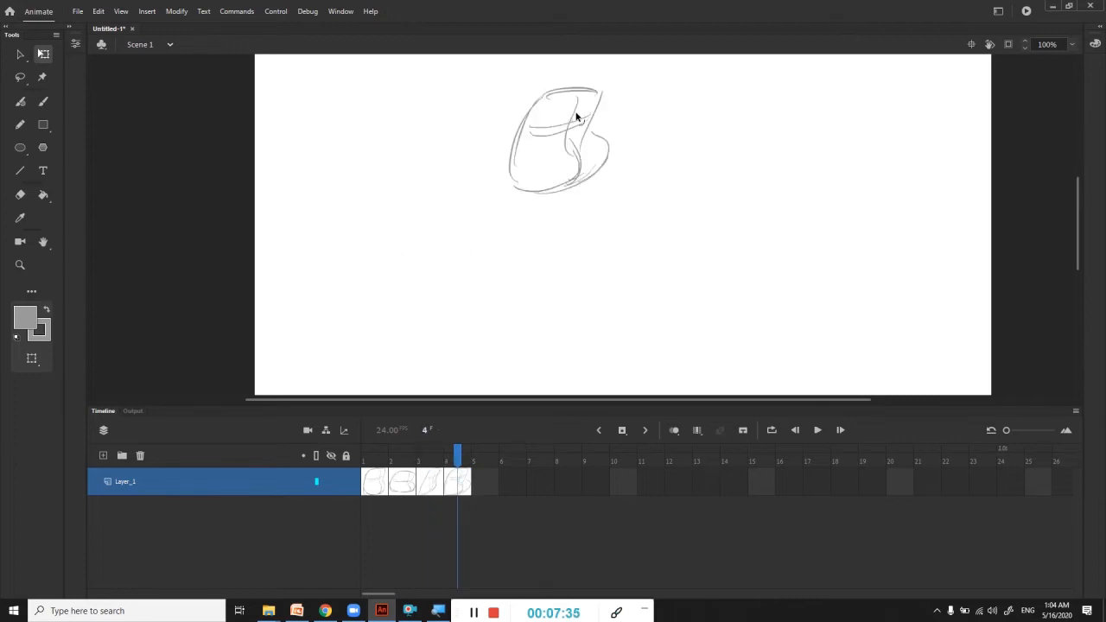
Insert an extra frame after the frame 3 drawing and make frame 4 an empty keyframe
{"action": "left_click", "coordinate": [428, 489]}
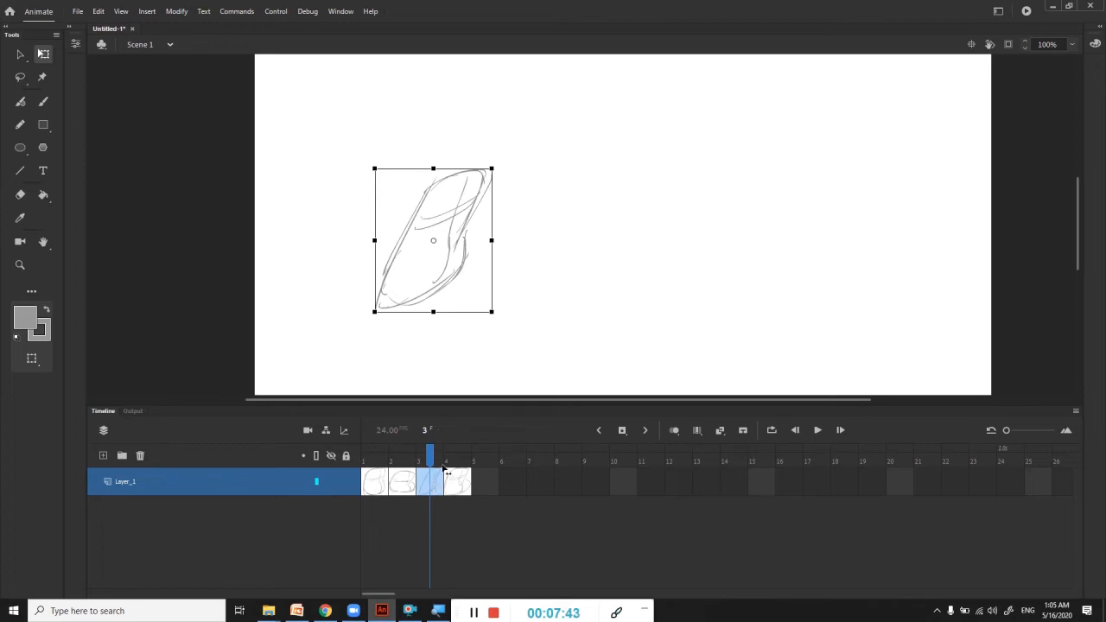
{"action": "key", "text": "F5"}
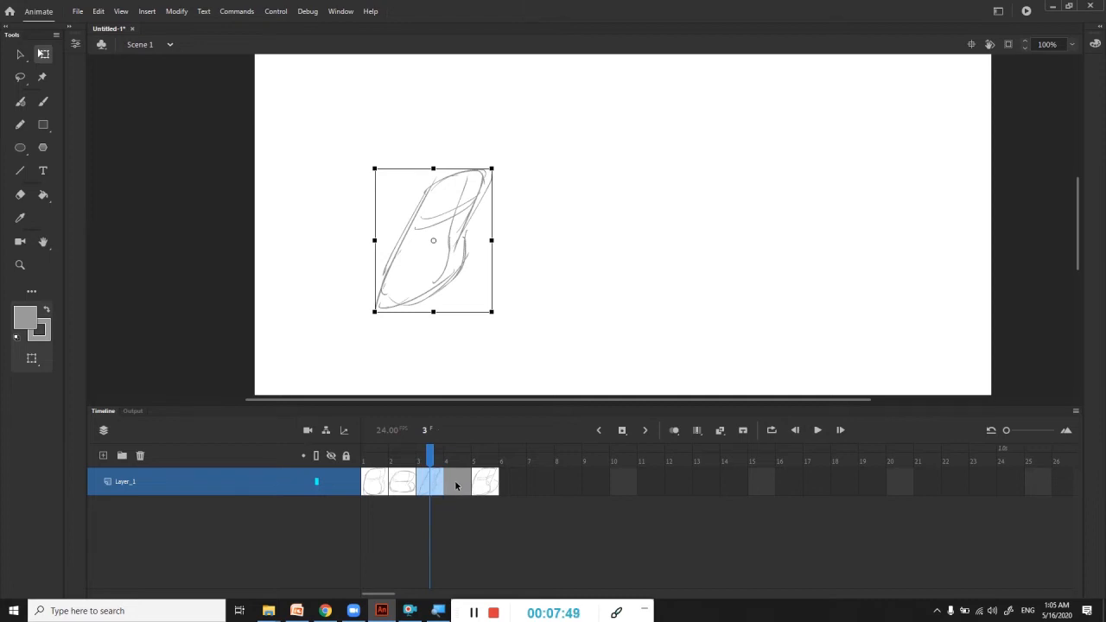
{"action": "left_click", "coordinate": [455, 485]}
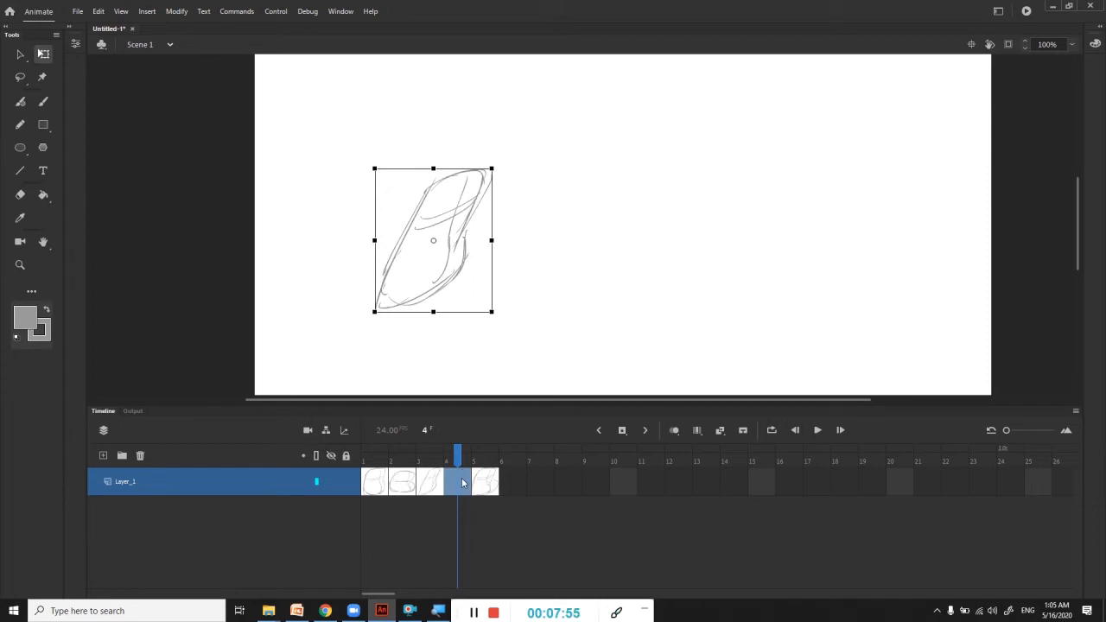
{"action": "key", "text": "Delete"}
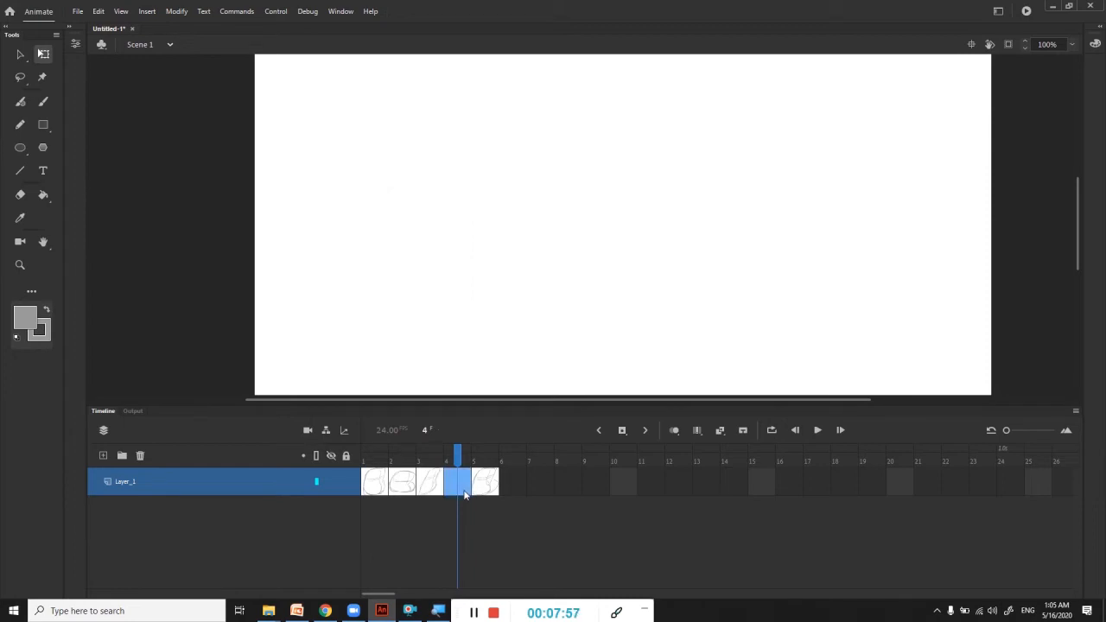
Brush the outline of an in-between leaning sack on frame 4, flipping to the neighbouring frames for reference
{"action": "key", "text": "b"}
{"action": "key", "text": "Return"}
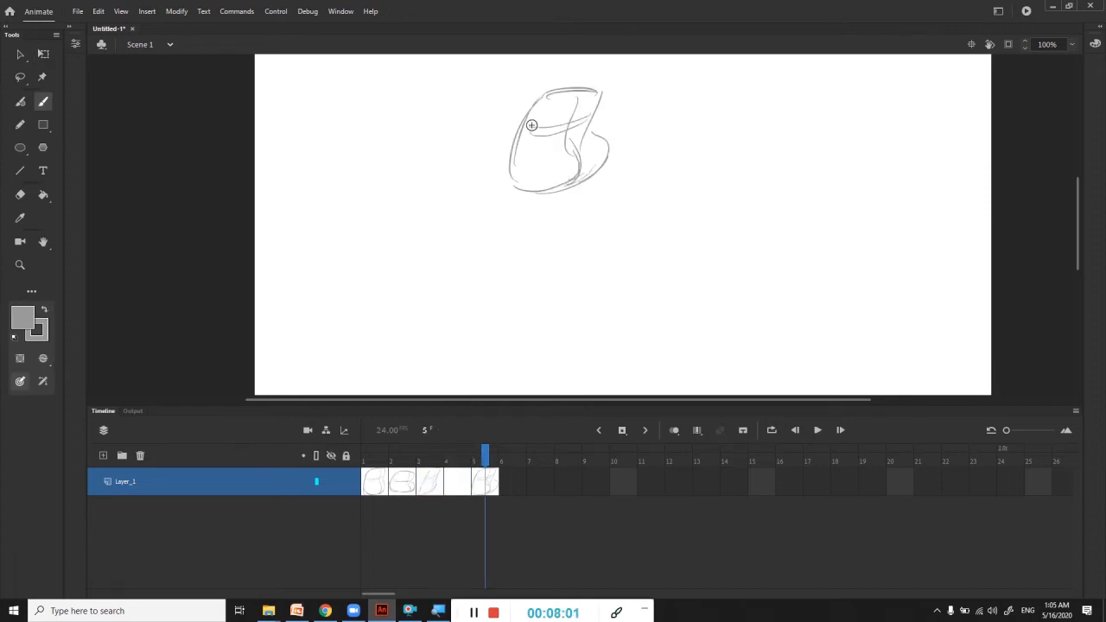
{"action": "mouse_move", "coordinate": [498, 116]}
{"action": "left_mouse_down"}
{"action": "mouse_move", "coordinate": [547, 98]}
{"action": "mouse_move", "coordinate": [465, 180]}
{"action": "left_mouse_up"}
{"action": "key", "text": "."}
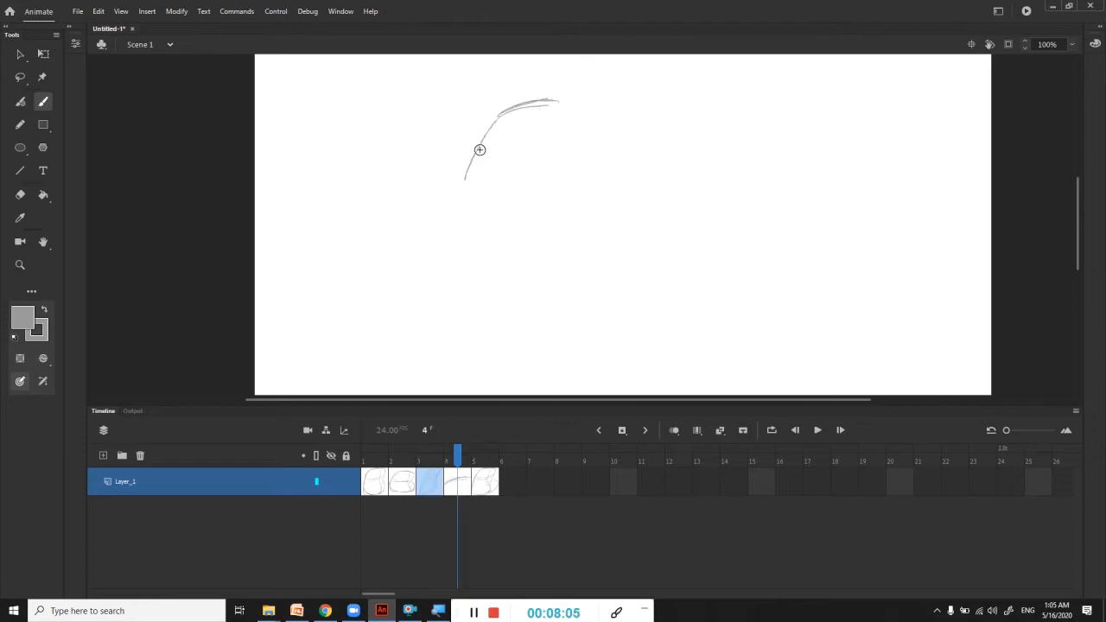
{"action": "key", "text": "."}
{"action": "left_click_drag", "start_coordinate": [558, 104], "coordinate": [530, 159]}
{"action": "mouse_move", "coordinate": [545, 139]}
{"action": "left_mouse_down"}
{"action": "mouse_move", "coordinate": [542, 176]}
{"action": "mouse_move", "coordinate": [481, 212]}
{"action": "left_mouse_up"}
{"action": "left_click_drag", "start_coordinate": [496, 118], "coordinate": [473, 200]}
{"action": "mouse_move", "coordinate": [464, 206]}
{"action": "left_mouse_down"}
{"action": "mouse_move", "coordinate": [543, 172]}
{"action": "mouse_move", "coordinate": [464, 206]}
{"action": "left_mouse_up"}
{"action": "key", "text": "."}
{"action": "key", "text": "."}
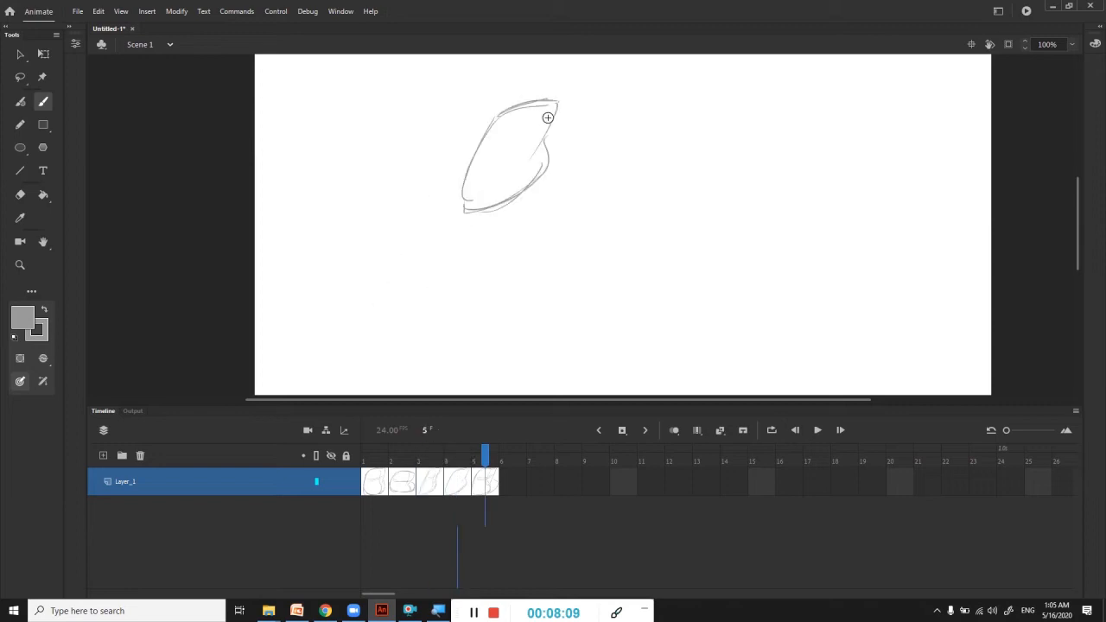
{"action": "key", "text": "."}
Reinforce the left edge of the frame 4 sack, add its cross-contour curves and side fold, and check the sequence
{"action": "left_click_drag", "start_coordinate": [471, 147], "coordinate": [452, 202]}
{"action": "left_click_drag", "start_coordinate": [494, 122], "coordinate": [458, 215]}
{"action": "key", "text": "."}
{"action": "key", "text": "."}
{"action": "left_click_drag", "start_coordinate": [482, 139], "coordinate": [544, 127]}
{"action": "mouse_move", "coordinate": [485, 151]}
{"action": "left_mouse_down"}
{"action": "mouse_move", "coordinate": [544, 127]}
{"action": "mouse_move", "coordinate": [518, 140]}
{"action": "mouse_move", "coordinate": [542, 128]}
{"action": "left_mouse_up"}
{"action": "left_click_drag", "start_coordinate": [532, 110], "coordinate": [518, 186]}
{"action": "key", "text": "."}
{"action": "key", "text": "."}
{"action": "key", "text": "."}
{"action": "key", "text": "."}
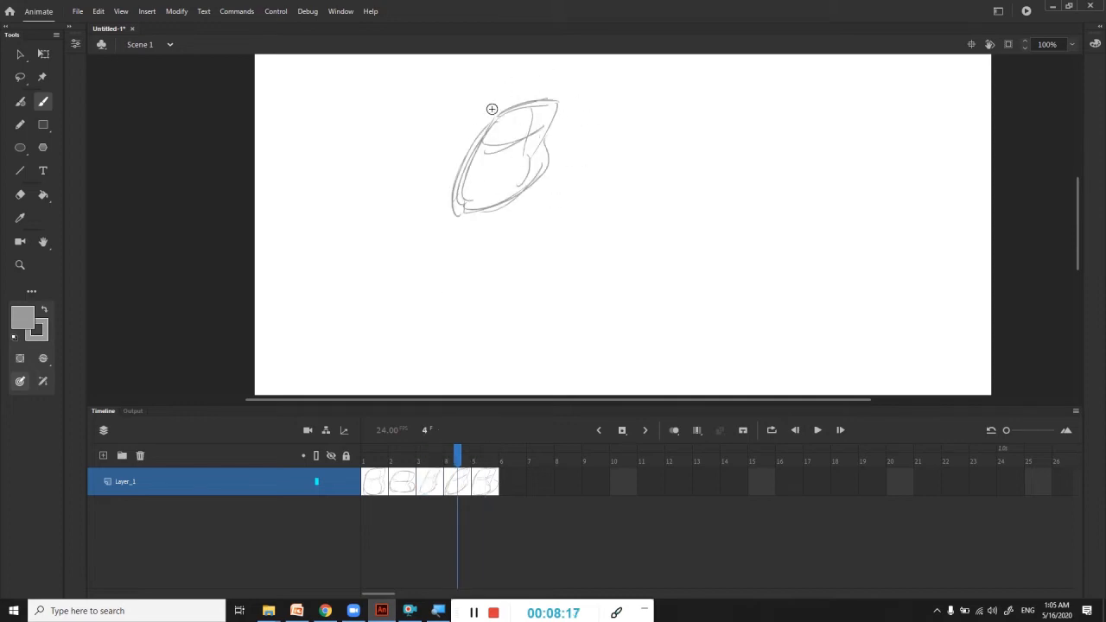
Lasso the frame 4 sack, shift it slightly up and to the left, and flip through the keyframes to check
{"action": "key", "text": "l"}
{"action": "key", "text": "."}
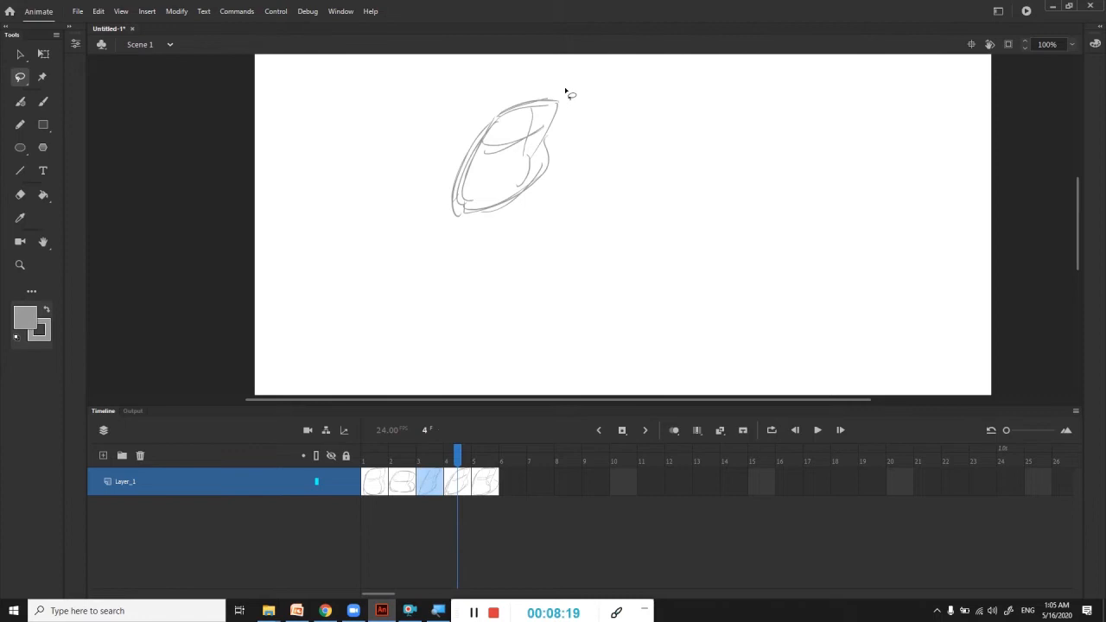
{"action": "mouse_move", "coordinate": [566, 80]}
{"action": "left_mouse_down"}
{"action": "mouse_move", "coordinate": [512, 65]}
{"action": "mouse_move", "coordinate": [377, 270]}
{"action": "mouse_move", "coordinate": [604, 251]}
{"action": "mouse_move", "coordinate": [664, 96]}
{"action": "mouse_move", "coordinate": [520, 68]}
{"action": "mouse_move", "coordinate": [499, 102]}
{"action": "left_mouse_up"}
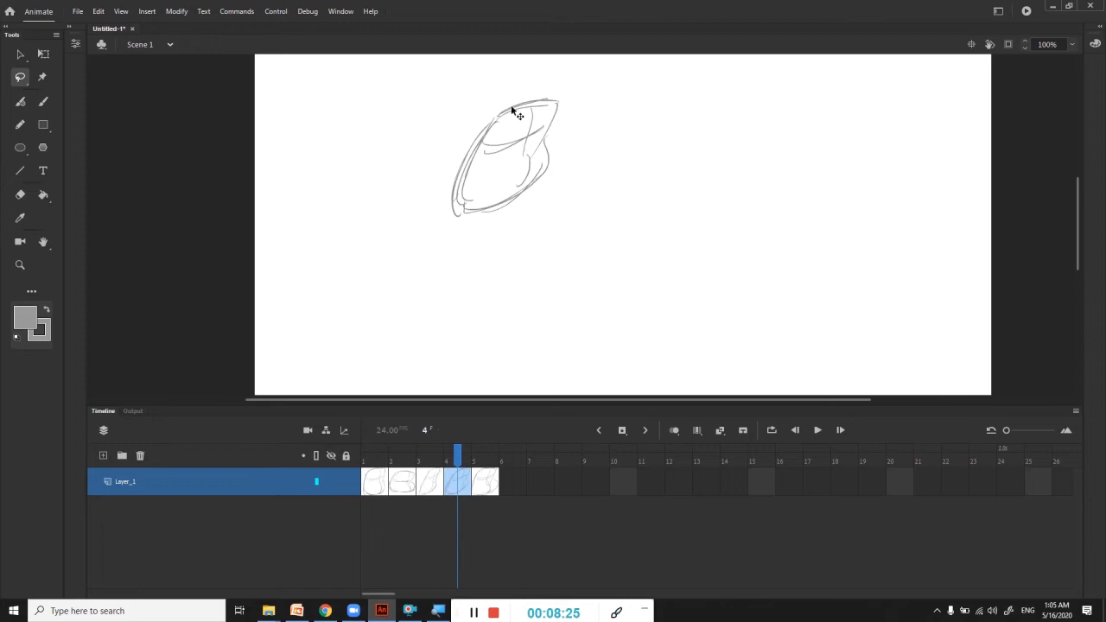
{"action": "left_click_drag", "start_coordinate": [512, 109], "coordinate": [504, 103]}
{"action": "key", "text": "."}
{"action": "key", "text": "."}
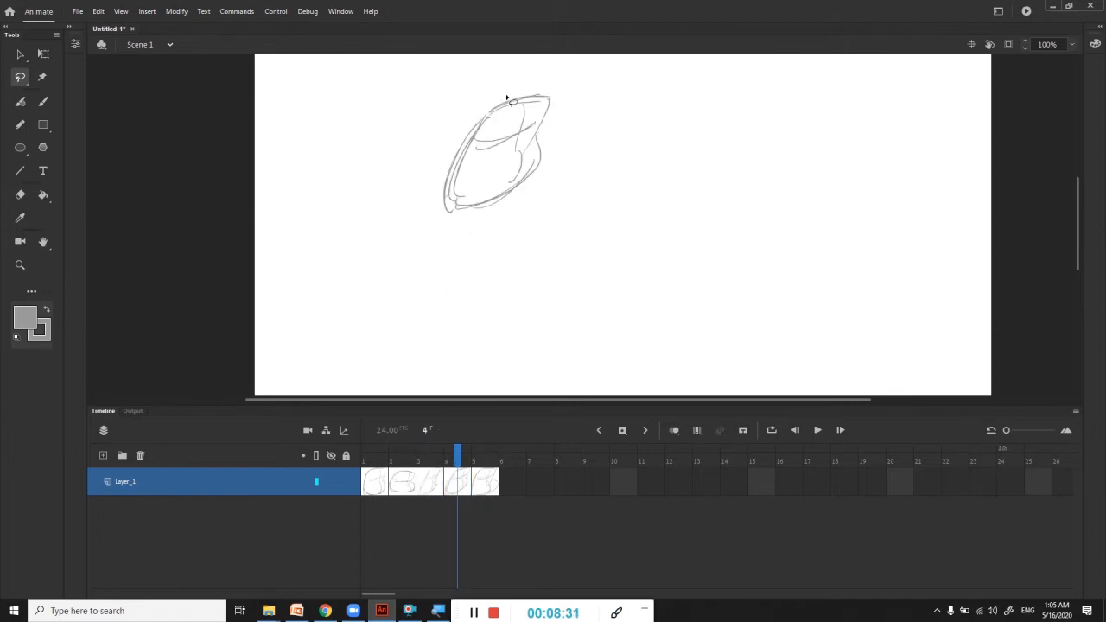
{"action": "key", "text": "."}
{"action": "key", "text": "."}
{"action": "key", "text": "."}
{"action": "key", "text": "."}
{"action": "key", "text": "."}
{"action": "key", "text": "."}
{"action": "key", "text": "."}
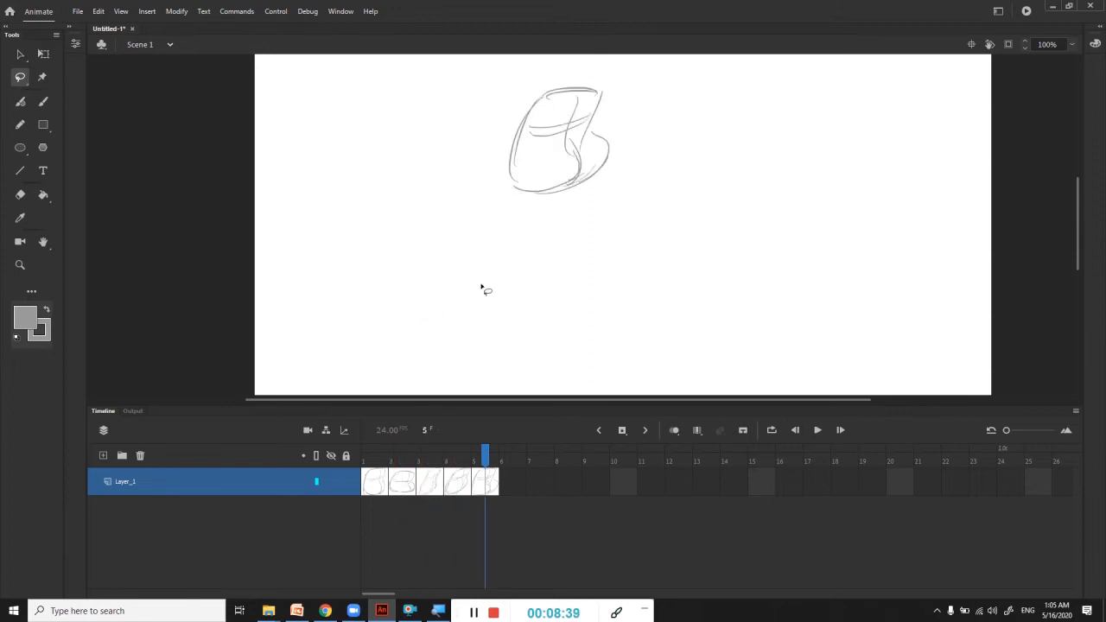
Extend the frame 1 pose by seven frames so it holds through frame 8, and inspect the held frames
{"action": "left_click", "coordinate": [376, 486]}
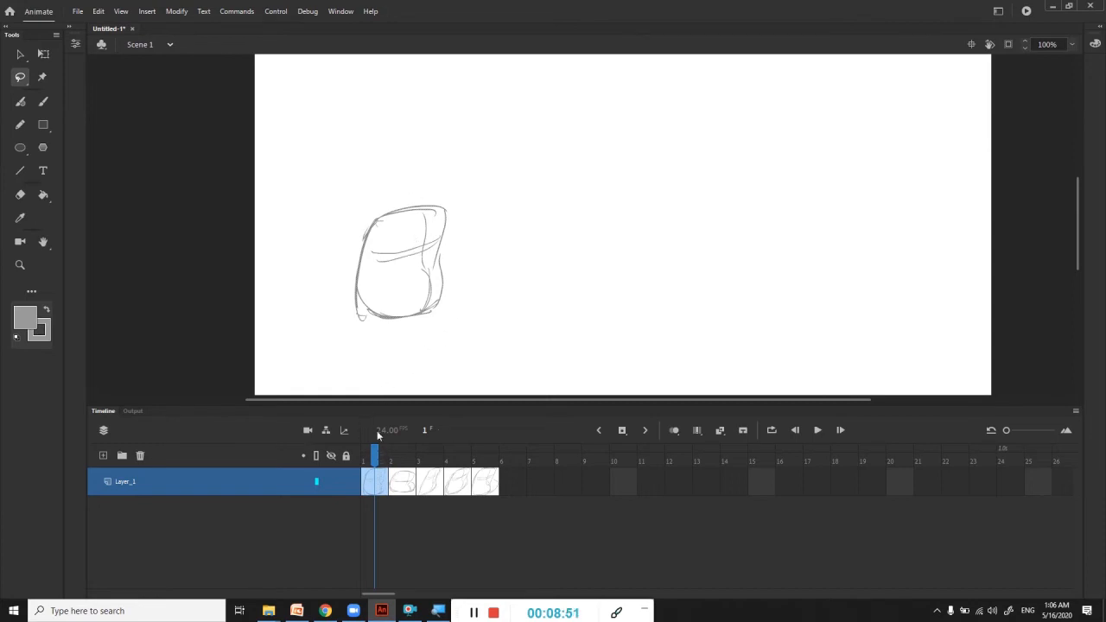
{"action": "key", "text": "F5"}
{"action": "key", "text": "F5"}
{"action": "key", "text": "F5"}
{"action": "key", "text": "F5"}
{"action": "key", "text": "F5"}
{"action": "key", "text": "F5"}
{"action": "key", "text": "F5"}
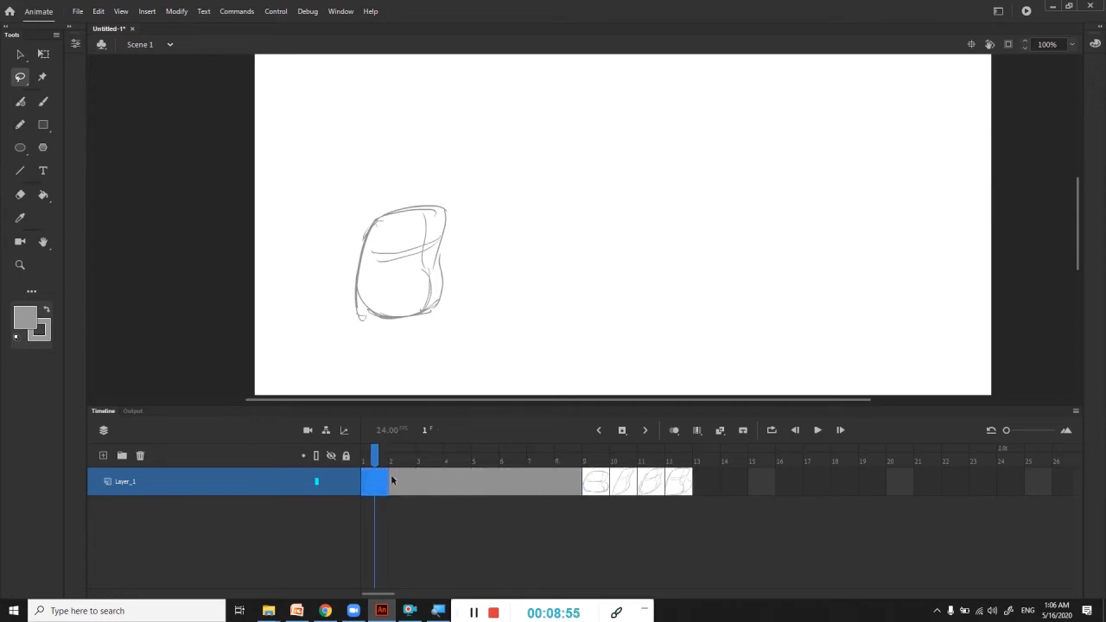
{"action": "left_click", "coordinate": [401, 477]}
{"action": "left_click_drag", "start_coordinate": [424, 481], "coordinate": [572, 482]}
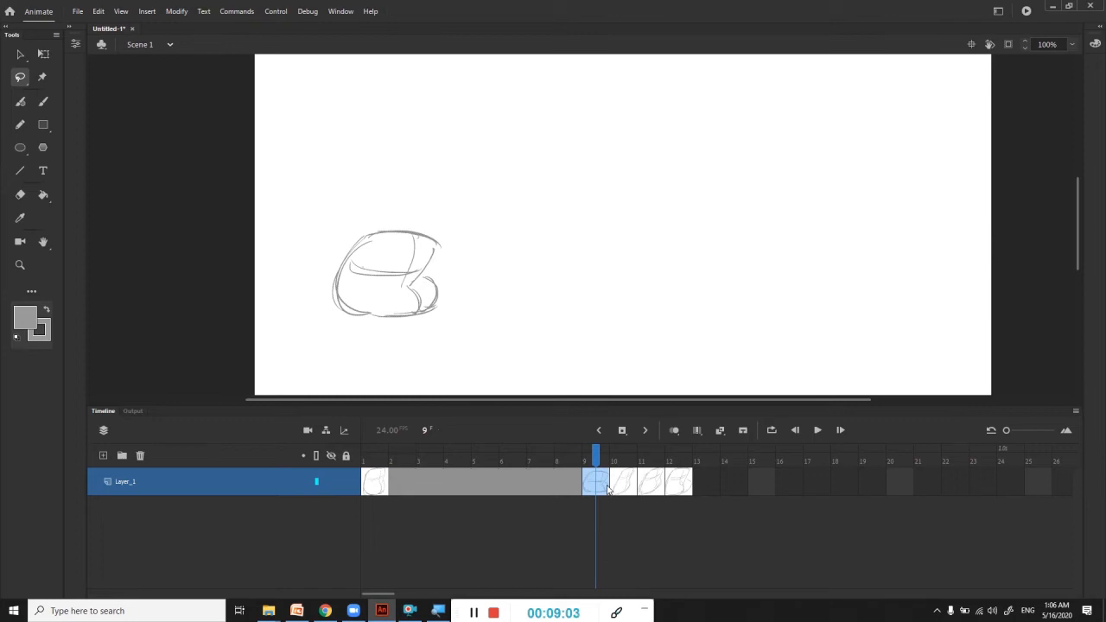
Extend the squashed sack pose at frame 9 so it holds through frame 12
{"action": "key", "text": "."}
{"action": "left_click", "coordinate": [603, 484]}
{"action": "key", "text": "F5"}
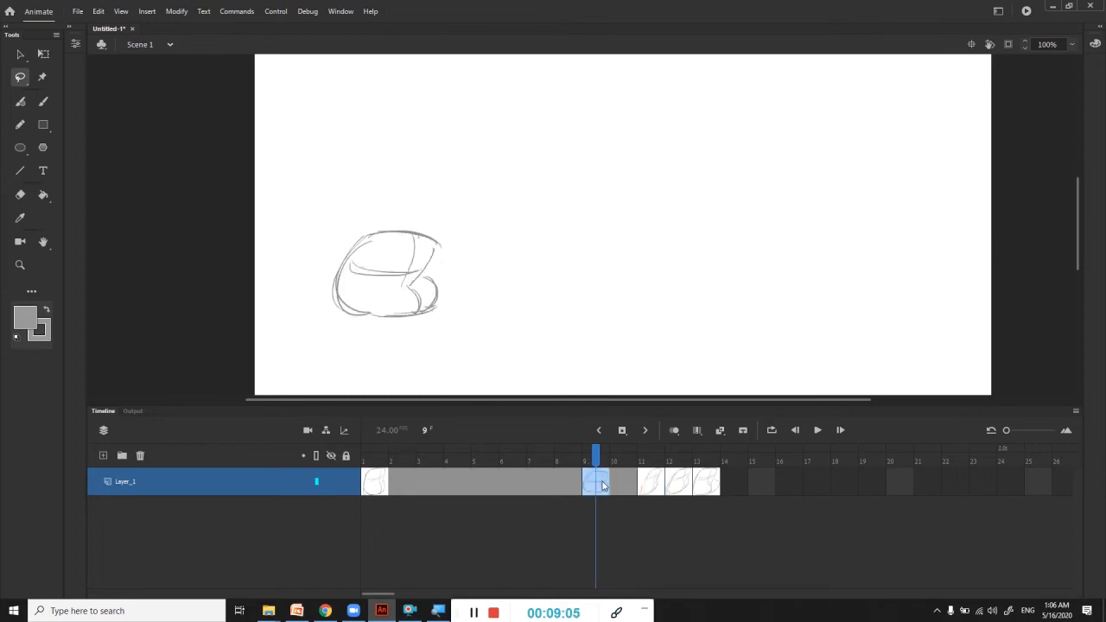
{"action": "key", "text": "F5"}
{"action": "key", "text": "F5"}
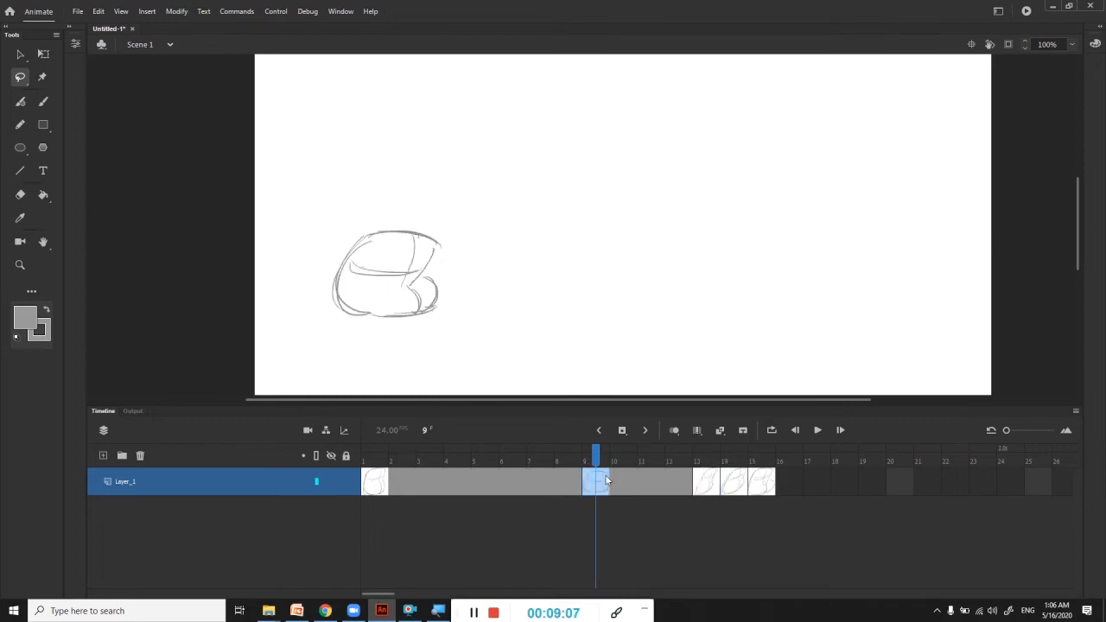
Hold the stretched pose at frame 13 through frame 14 and the in-between pose at frame 15 through frame 18
{"action": "left_click", "coordinate": [705, 481]}
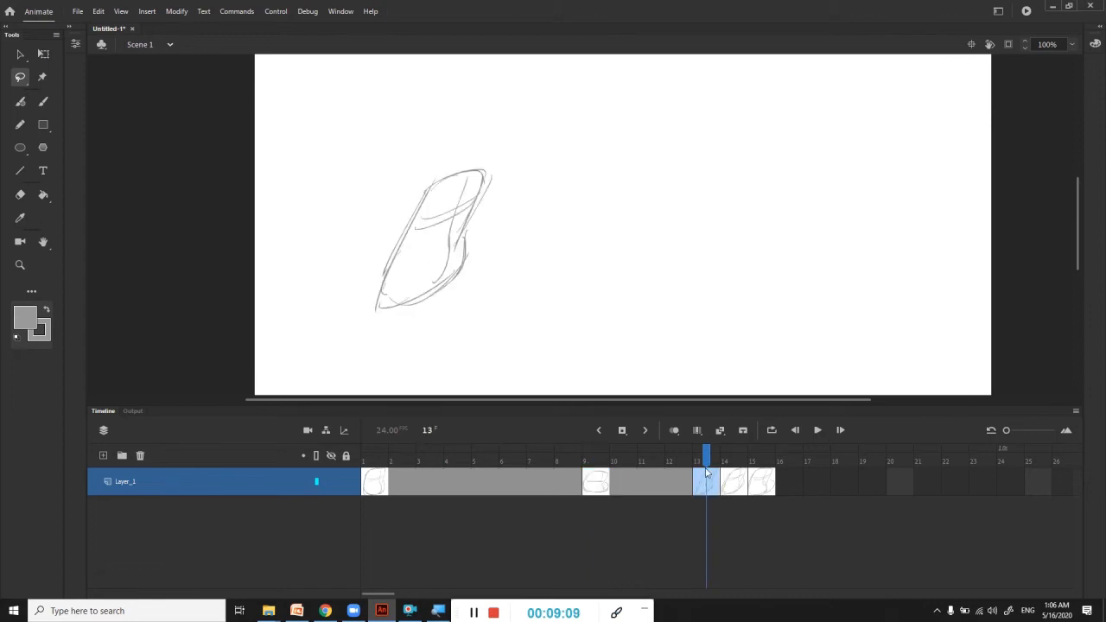
{"action": "key", "text": "F5"}
{"action": "left_click", "coordinate": [764, 481]}
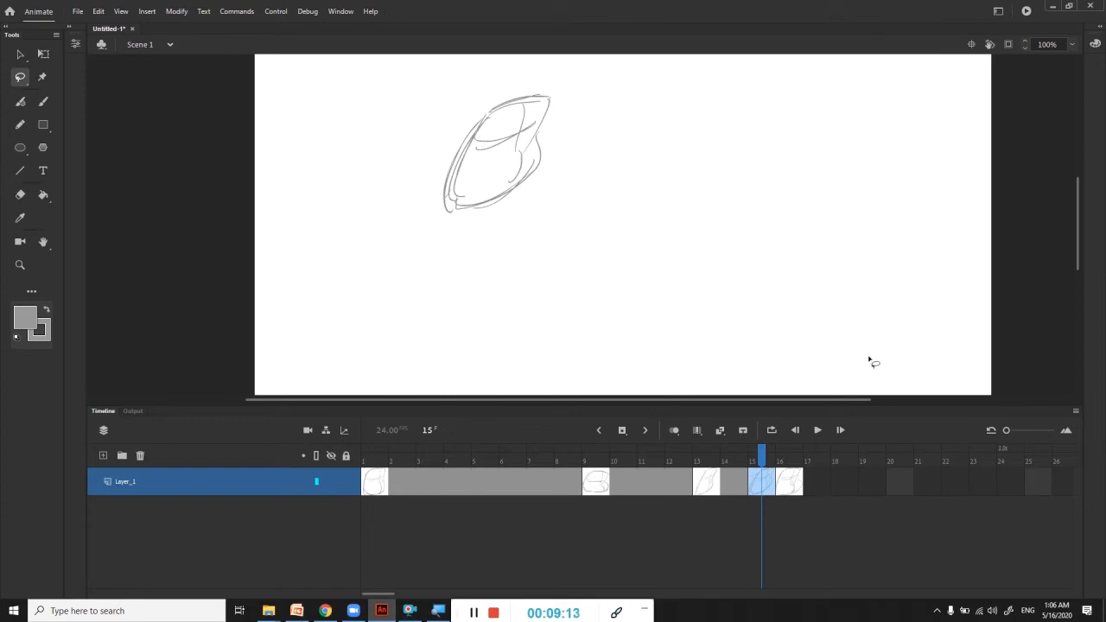
{"action": "key", "text": "F5"}
{"action": "key", "text": "F5"}
{"action": "key", "text": "F5"}
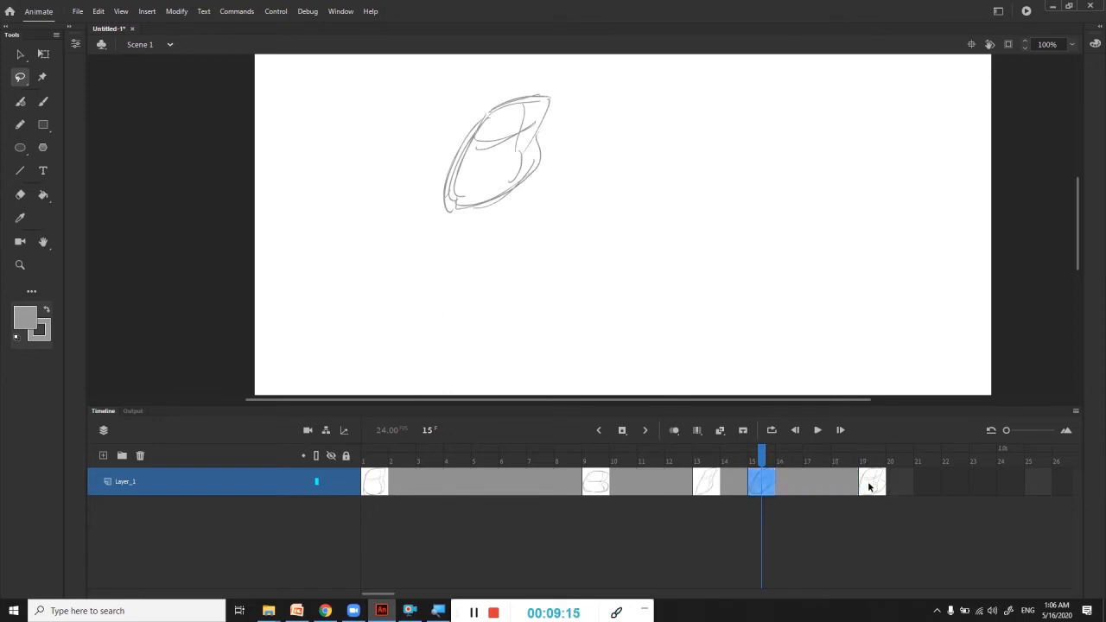
Extend the final mid-air pose at frame 19 so it holds through frame 27
{"action": "left_click", "coordinate": [878, 484]}
{"action": "key", "text": "F5"}
{"action": "key", "text": "F5"}
{"action": "key", "text": "F5"}
{"action": "key", "text": "F5"}
{"action": "key", "text": "F5"}
{"action": "key", "text": "F5"}
{"action": "key", "text": "F5"}
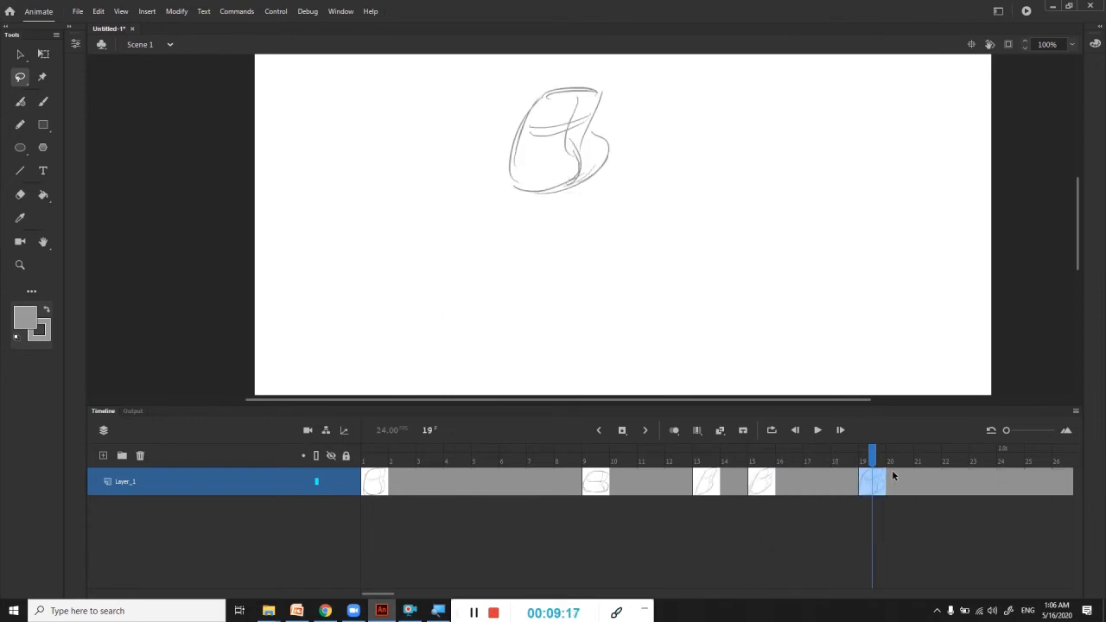
Return the playhead to frame 1 and play the retimed animation on the timeline
{"action": "left_click_drag", "start_coordinate": [686, 465], "coordinate": [387, 459]}
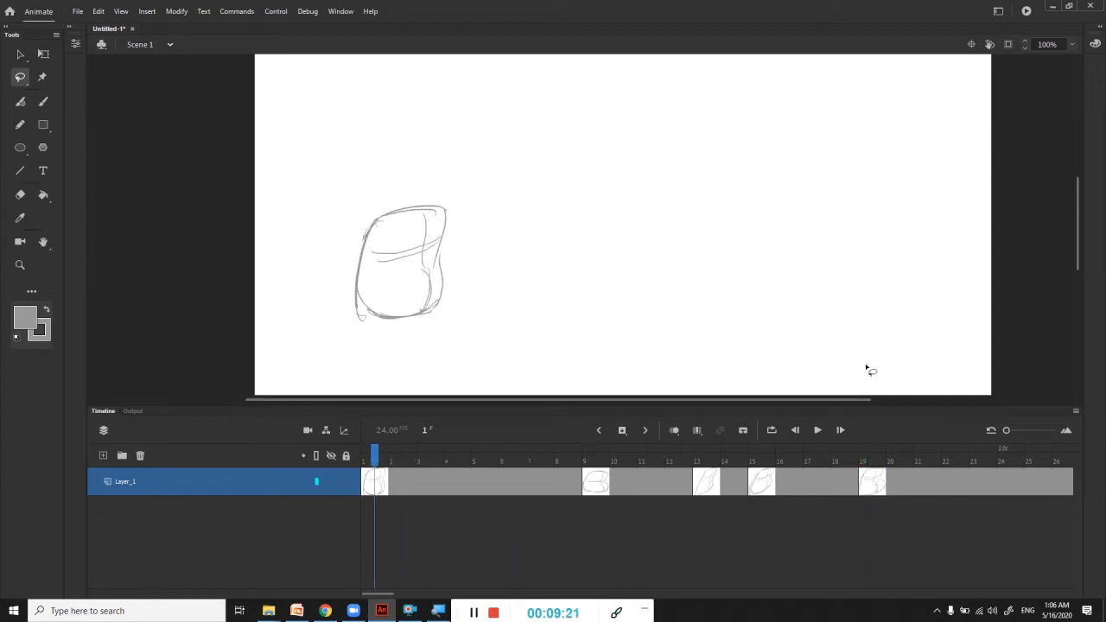
{"action": "left_click", "coordinate": [818, 430]}
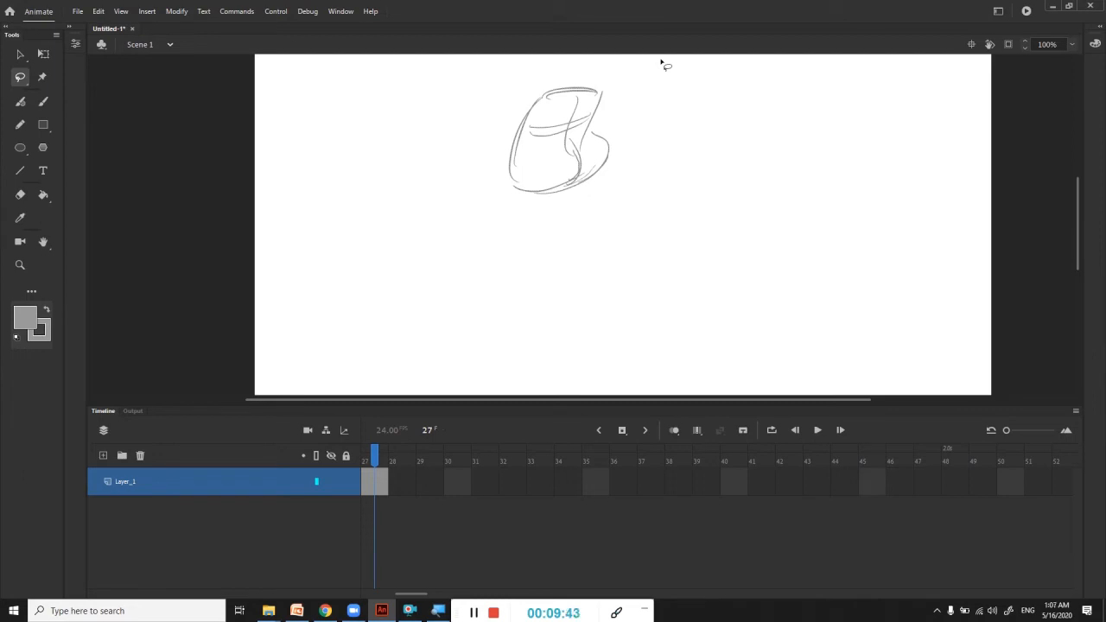
{"action": "left_click", "coordinate": [818, 430]}
Test the animation as an SWF movie, watch the preview and close its window
{"action": "key", "text": "ctrl+Return"}
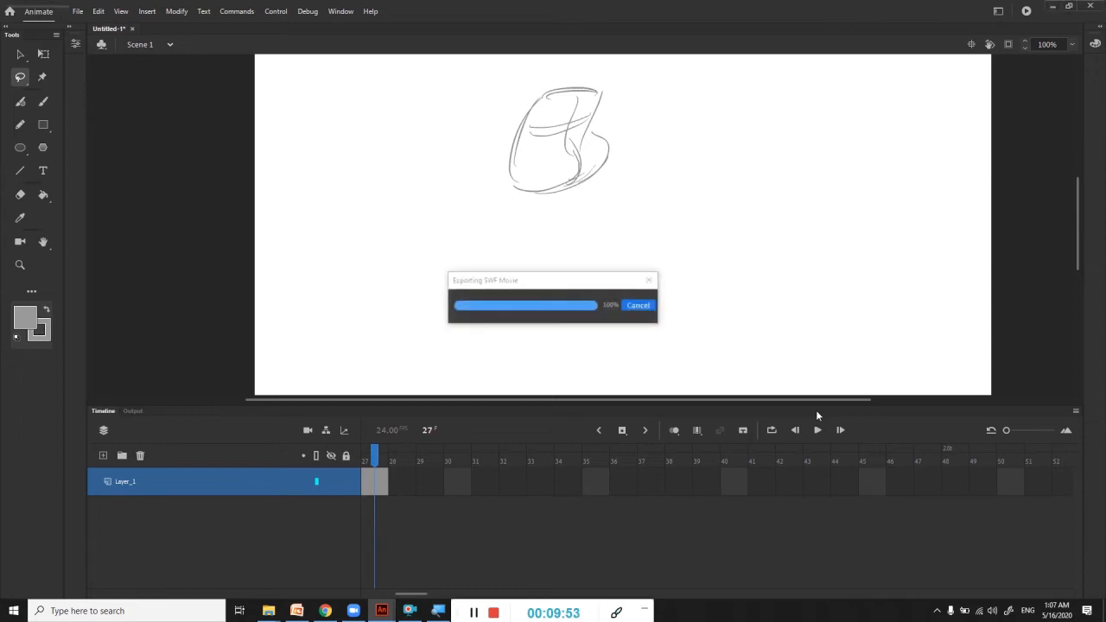
{"action": "left_click_drag", "start_coordinate": [796, 83], "coordinate": [852, 57]}
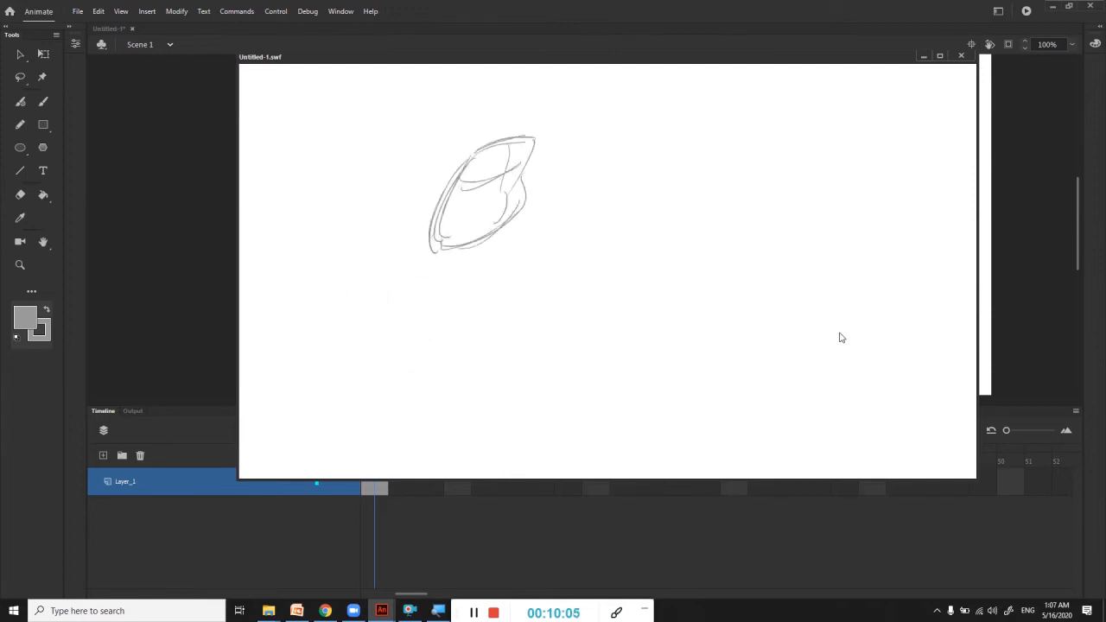
{"action": "left_click", "coordinate": [961, 55]}
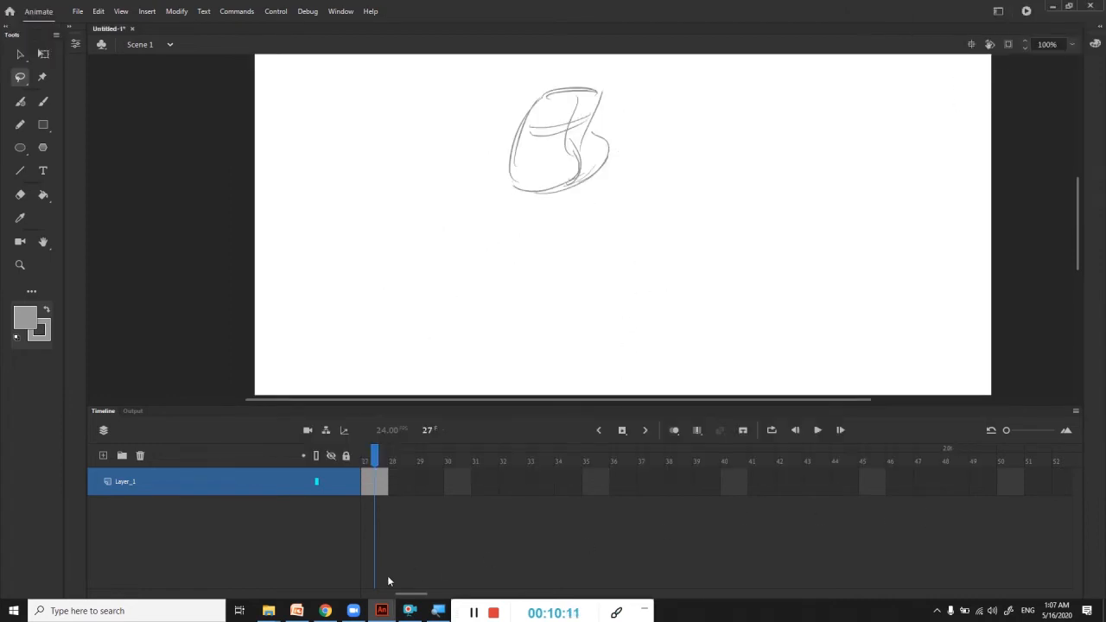
Rename the sketch layer Rough and lock it
{"action": "left_click_drag", "start_coordinate": [402, 595], "coordinate": [364, 599]}
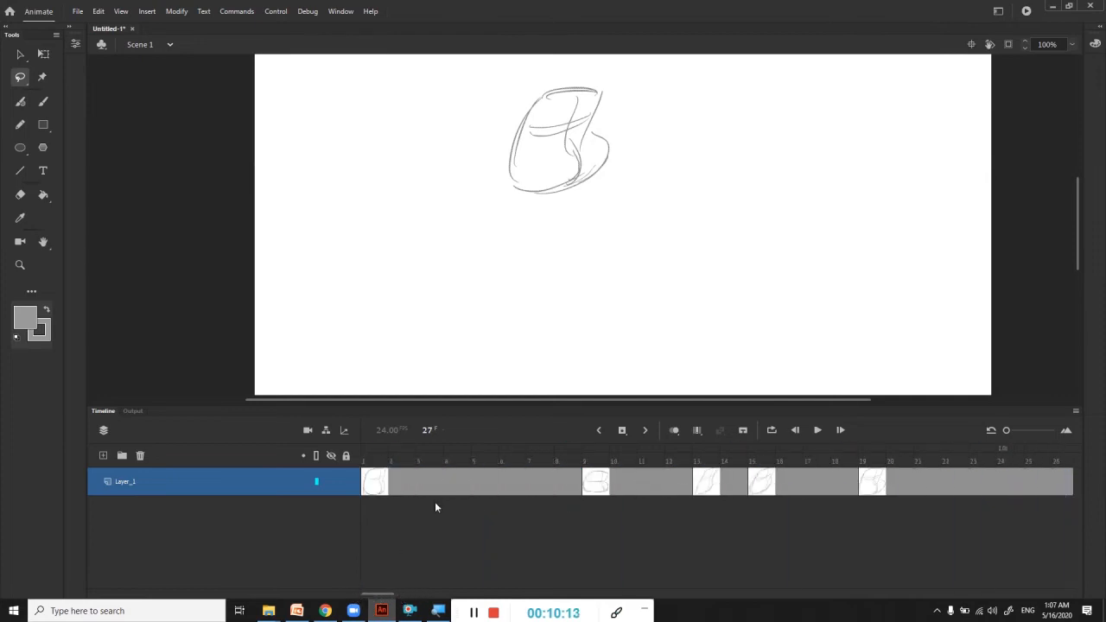
{"action": "double_click", "coordinate": [134, 483]}
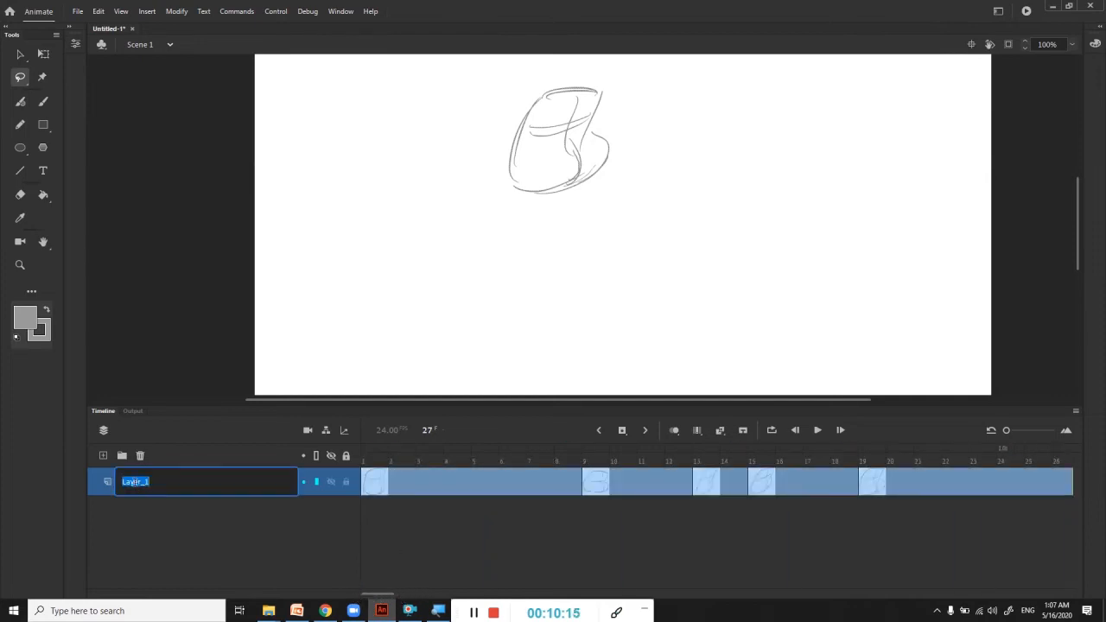
{"action": "type", "text": "Rough"}
{"action": "key", "text": "Return"}
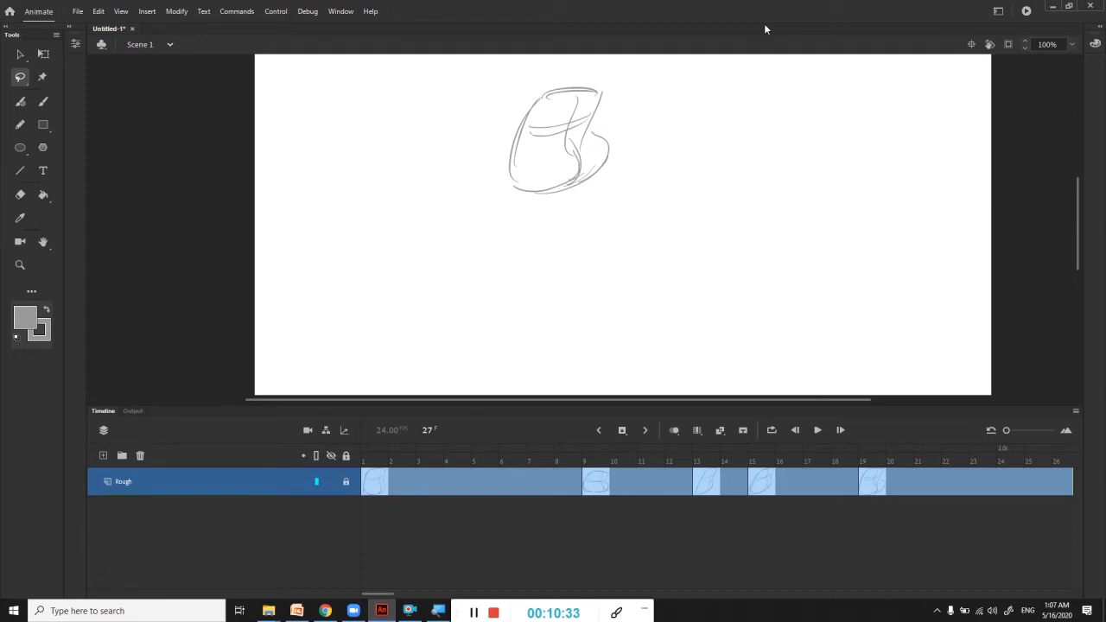
Add a new layer above Rough, return to frame 1 and make the new layer active
{"action": "left_click", "coordinate": [104, 457]}
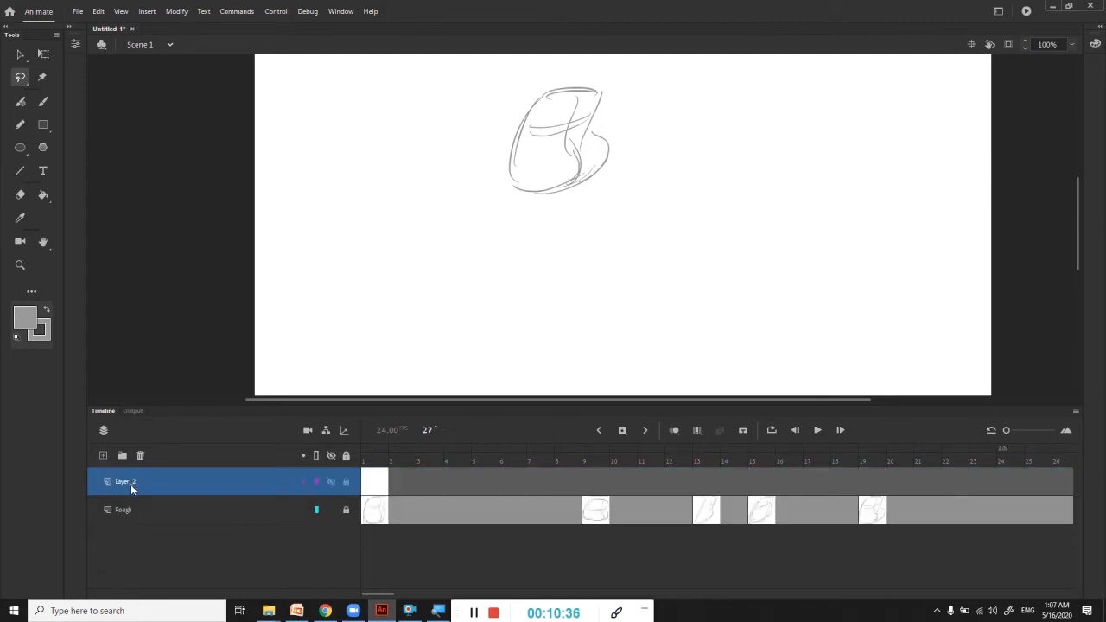
{"action": "left_click", "coordinate": [380, 514]}
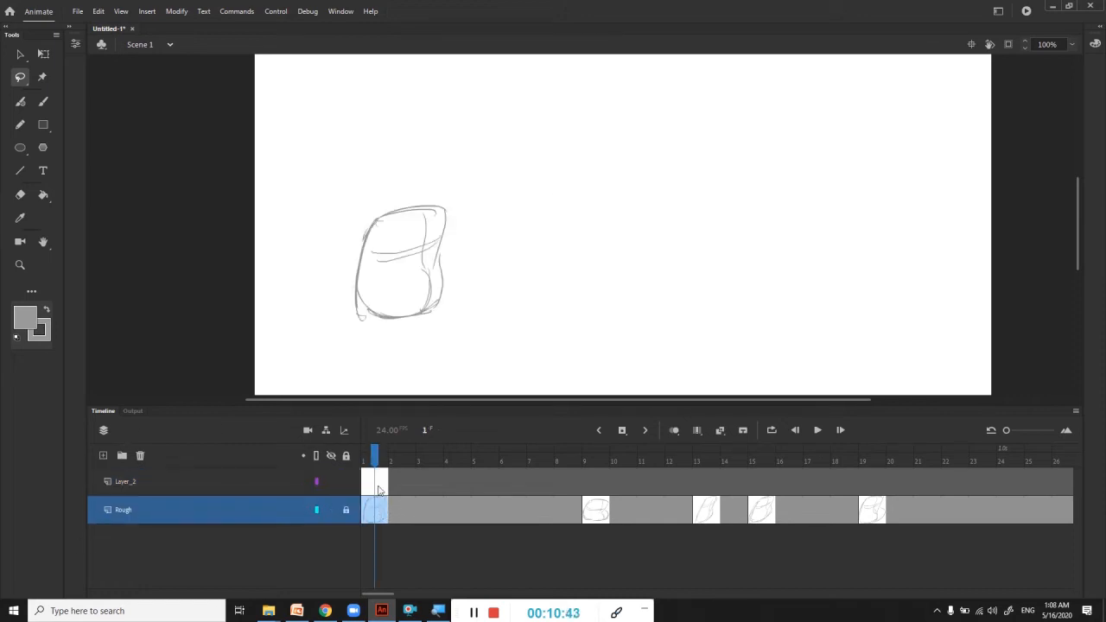
{"action": "key", "text": "Return"}
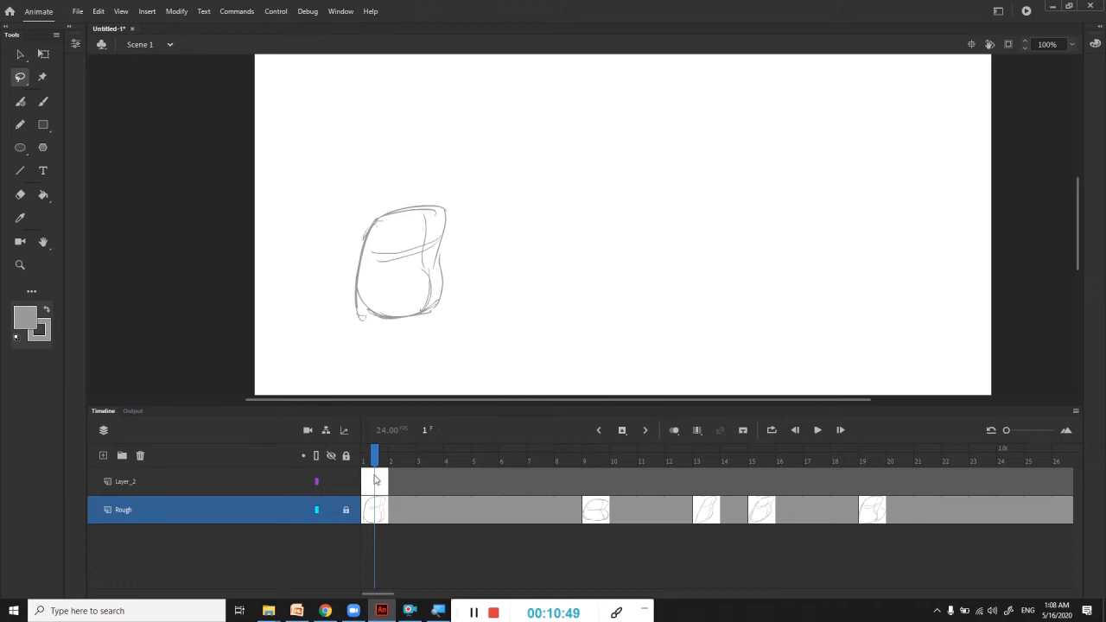
{"action": "left_click", "coordinate": [130, 483]}
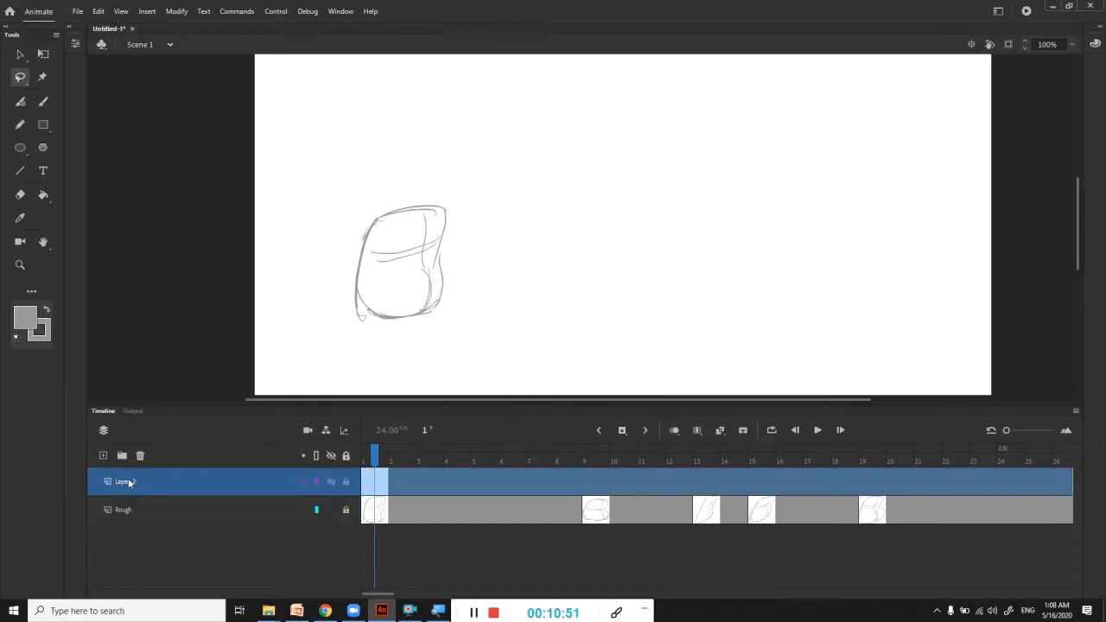
Rename the new layer above Rough as Tiedown and select its first keyframe
{"action": "double_click", "coordinate": [132, 482]}
{"action": "type", "text": "Tiedow"}
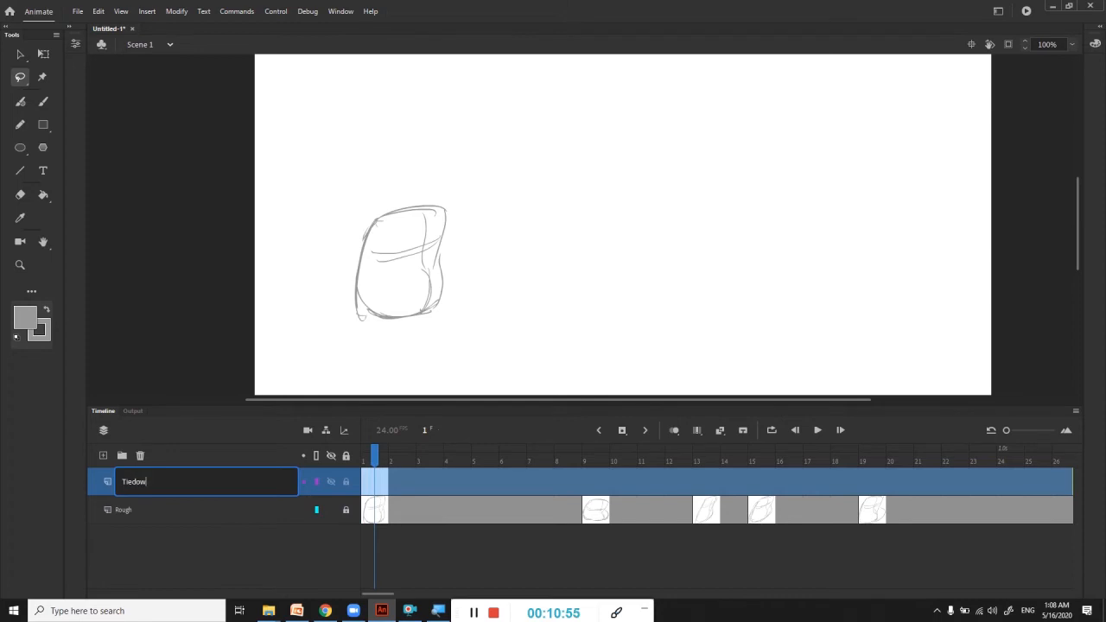
{"action": "type", "text": "n"}
{"action": "key", "text": "Return"}
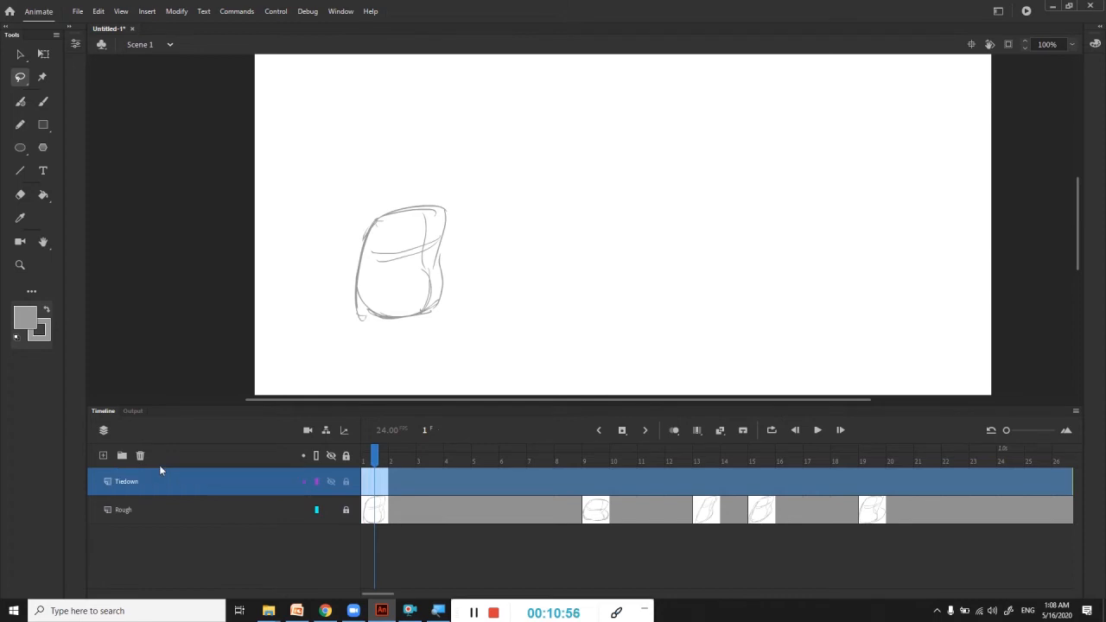
{"action": "left_click", "coordinate": [377, 489]}
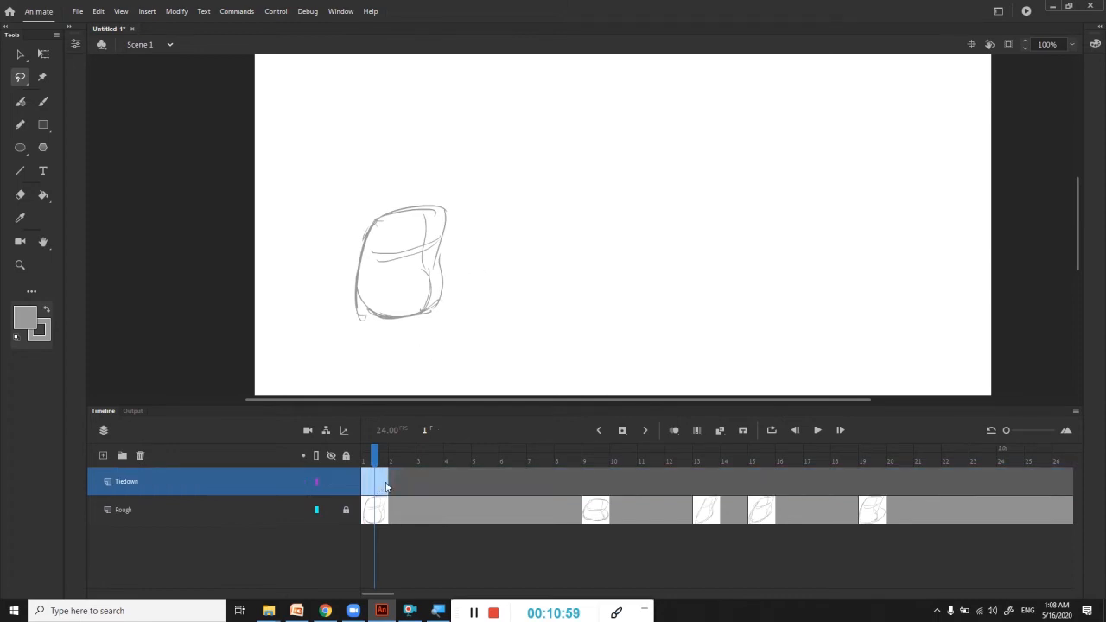
{"action": "left_click", "coordinate": [387, 486]}
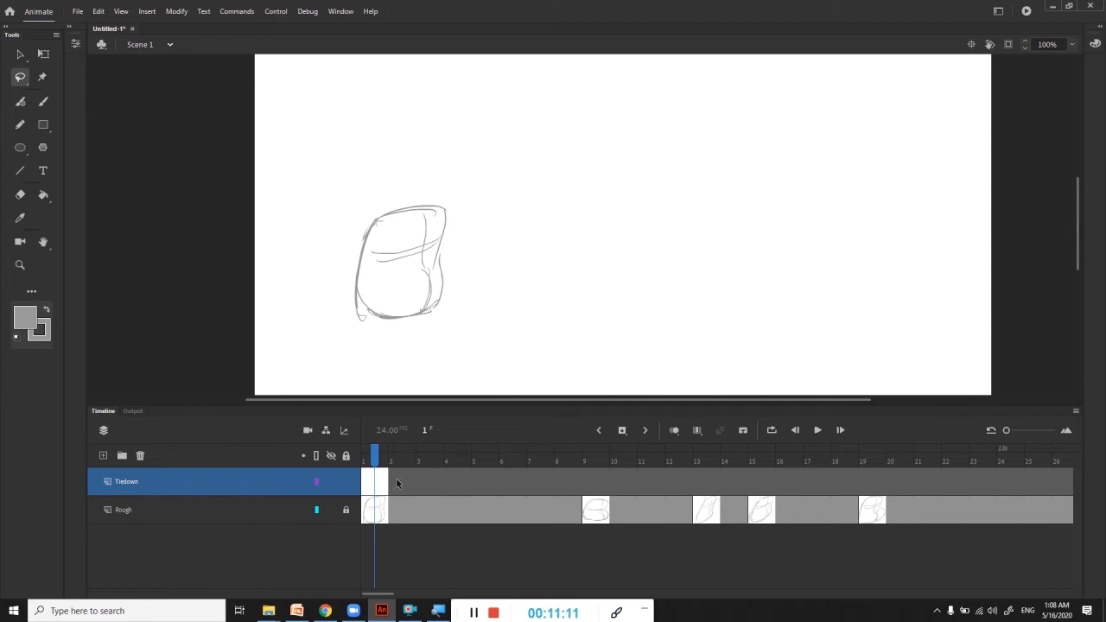
{"action": "left_click", "coordinate": [125, 481]}
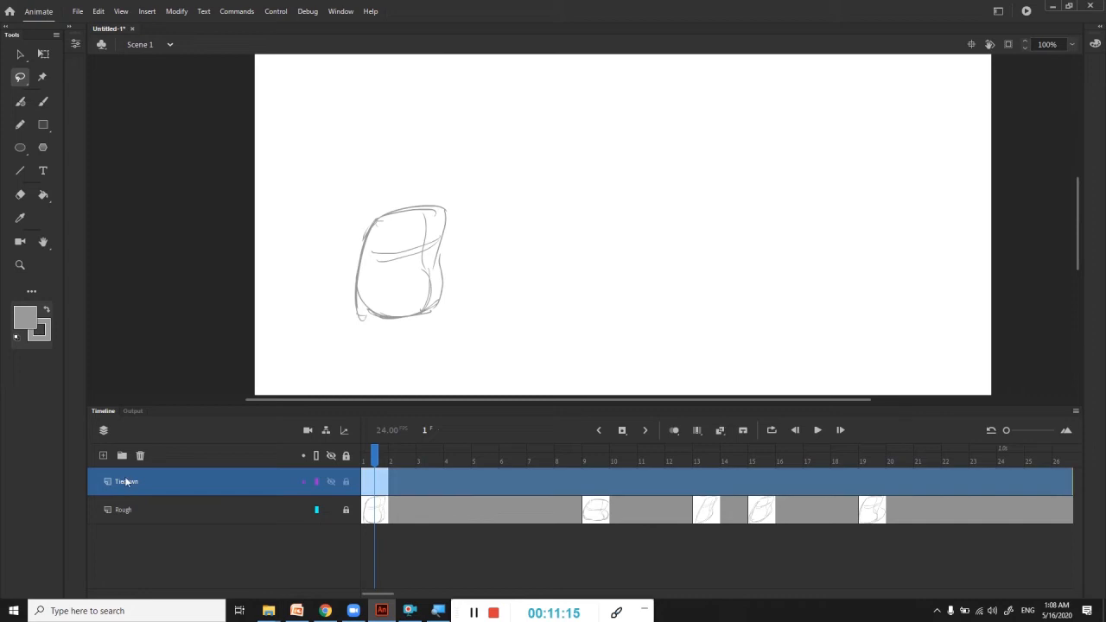
{"action": "left_click", "coordinate": [382, 480]}
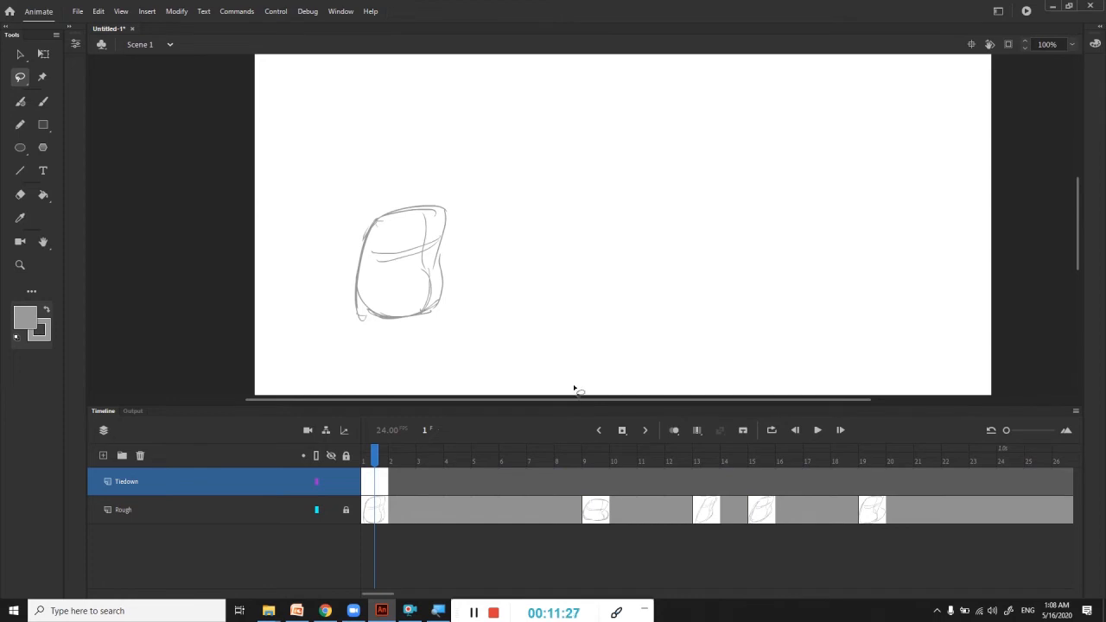
Insert blank keyframes on the Tiedown layer at frames 9, 13, 15 and 19, matching the Rough keyframes
{"action": "left_click", "coordinate": [597, 483]}
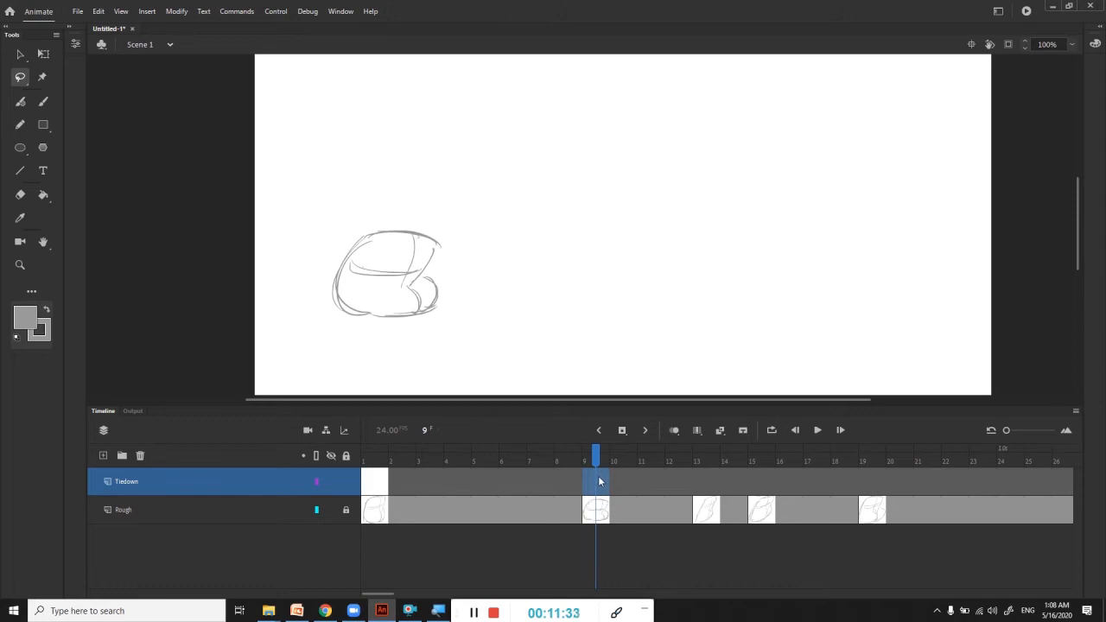
{"action": "key", "text": "F7"}
{"action": "left_click", "coordinate": [714, 481]}
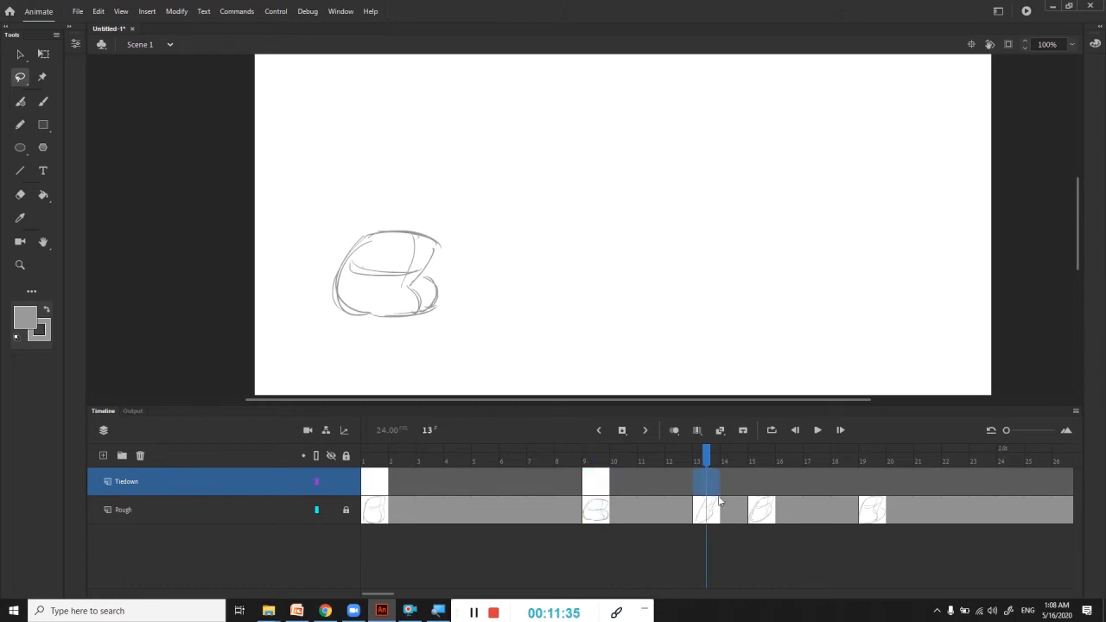
{"action": "key", "text": "F7"}
{"action": "left_click", "coordinate": [760, 476]}
{"action": "key", "text": "F7"}
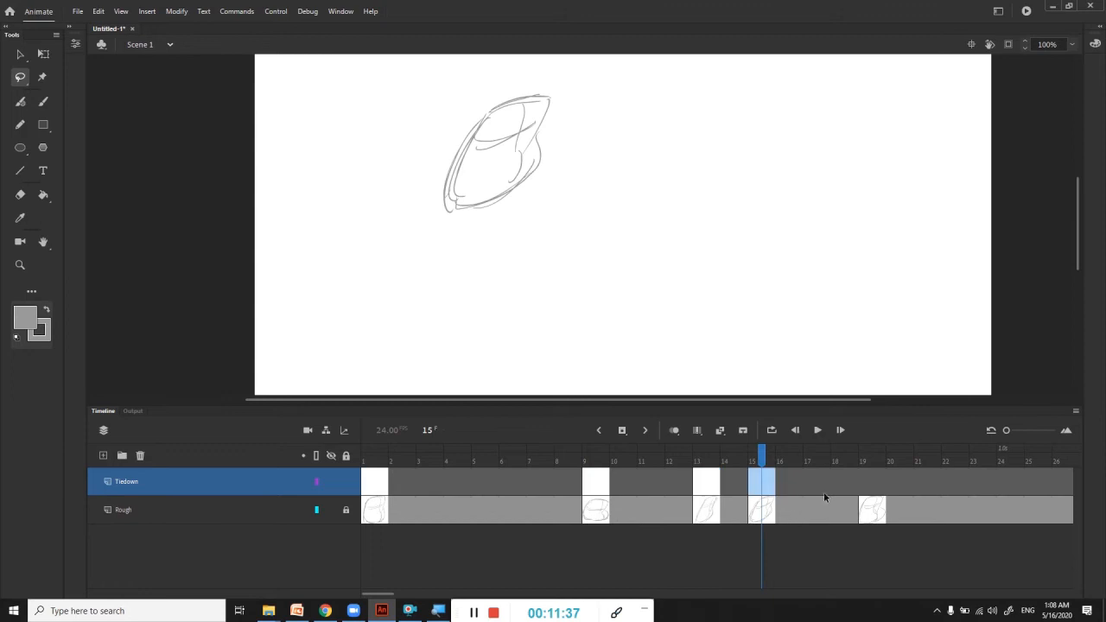
{"action": "left_click", "coordinate": [872, 482]}
{"action": "key", "text": "F7"}
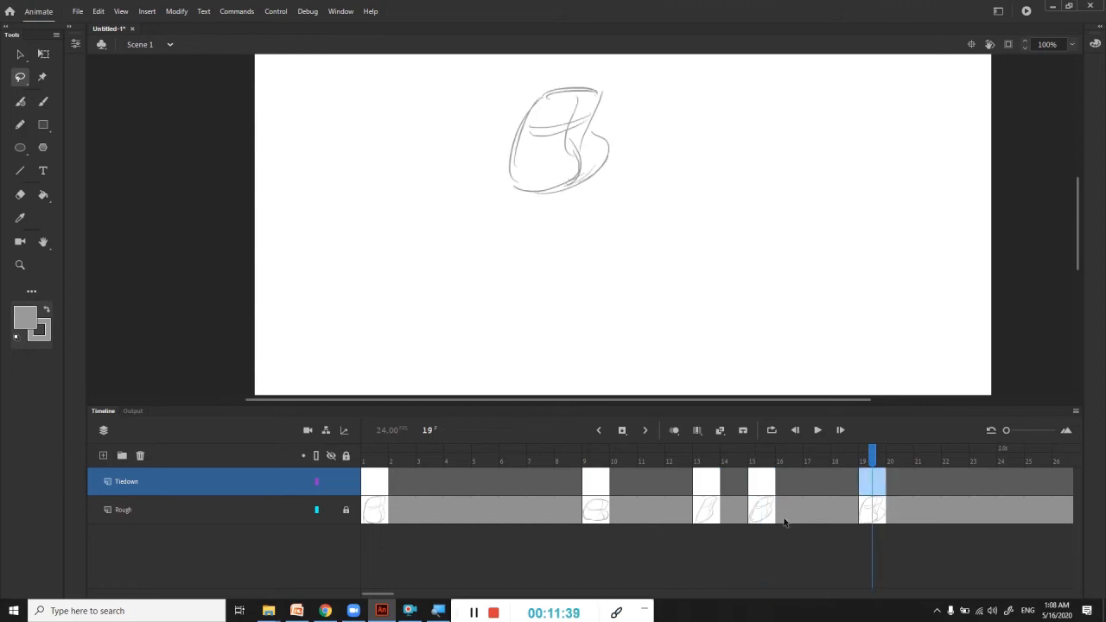
Return the playhead to frame 1, set the fill colour to dark grey and activate the Brush tool
{"action": "mouse_move", "coordinate": [373, 594]}
{"action": "left_mouse_down"}
{"action": "mouse_move", "coordinate": [382, 593]}
{"action": "mouse_move", "coordinate": [361, 591]}
{"action": "left_mouse_up"}
{"action": "key", "text": "Return"}
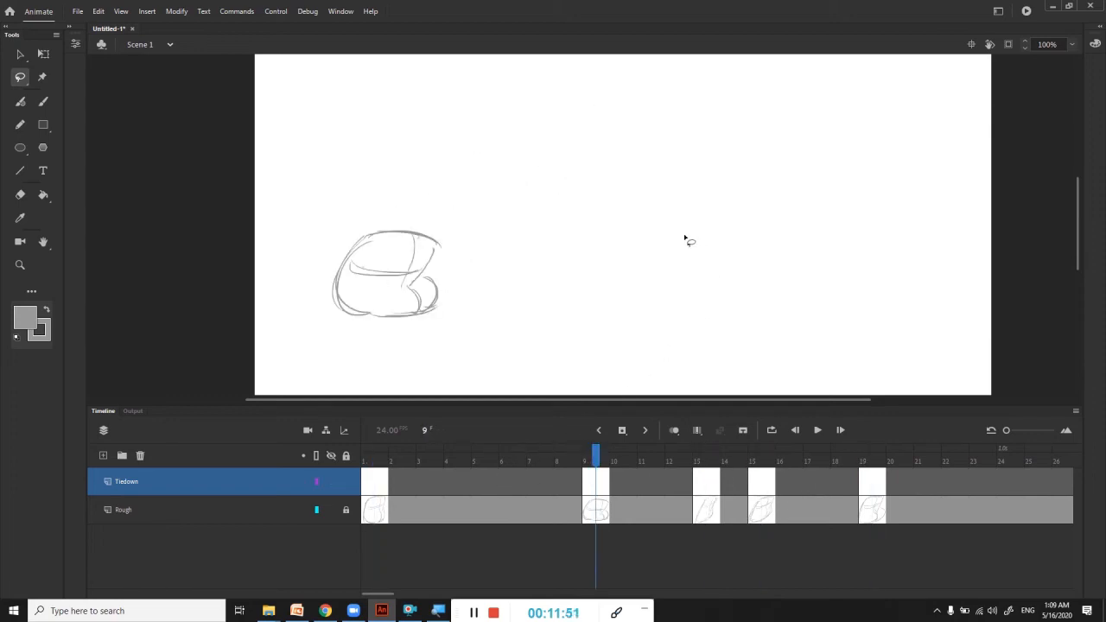
{"action": "left_click_drag", "start_coordinate": [669, 224], "coordinate": [682, 237]}
{"action": "key", "text": "alt+comma"}
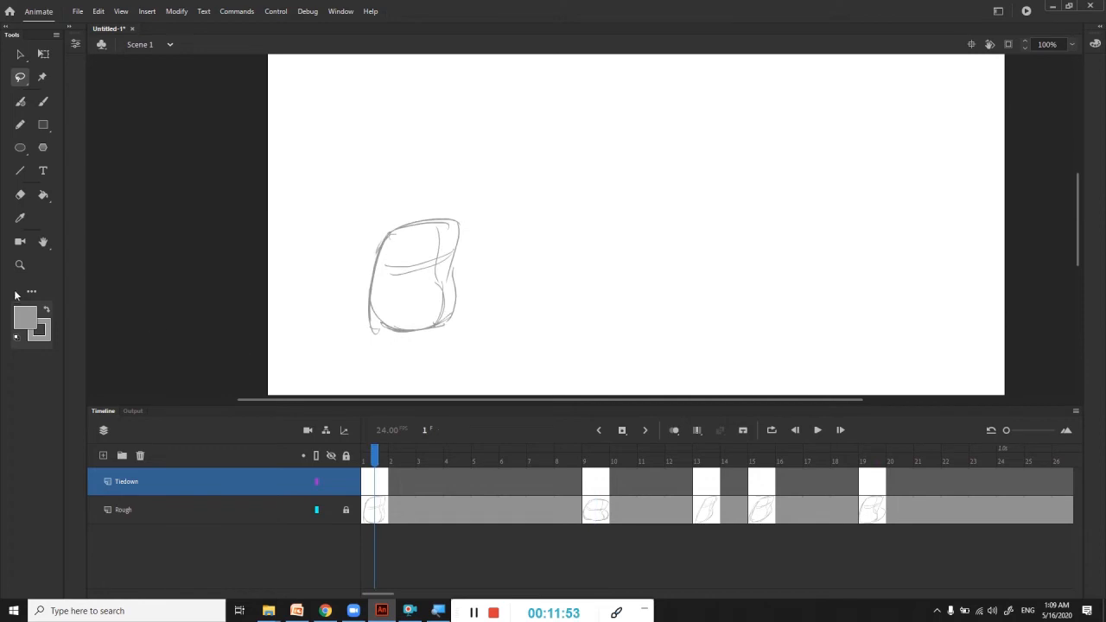
{"action": "left_click", "coordinate": [30, 318]}
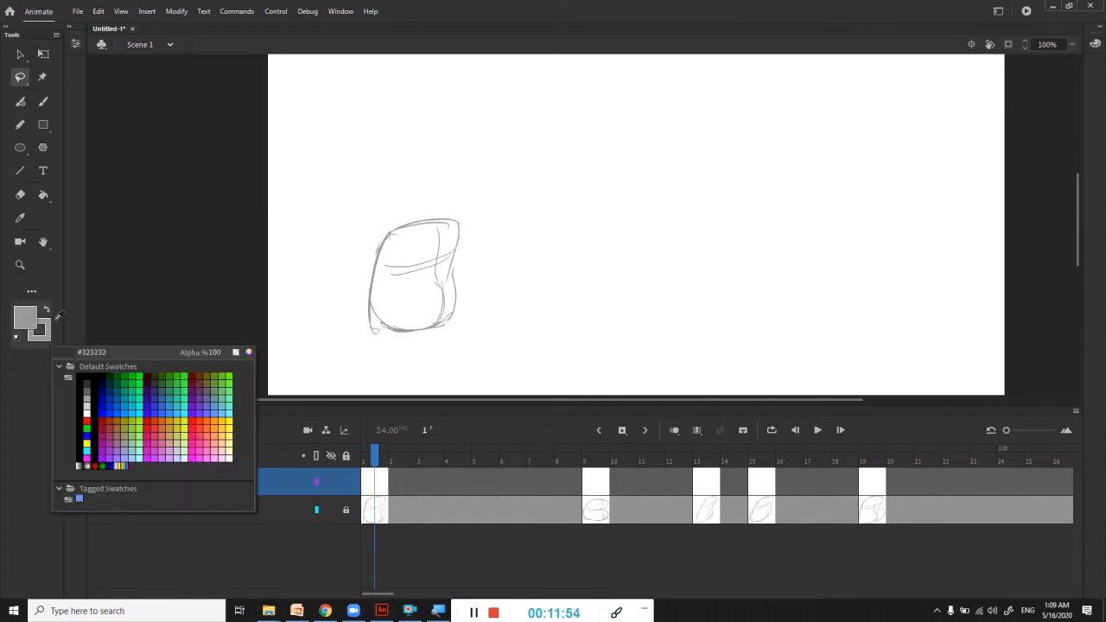
{"action": "left_click", "coordinate": [90, 385]}
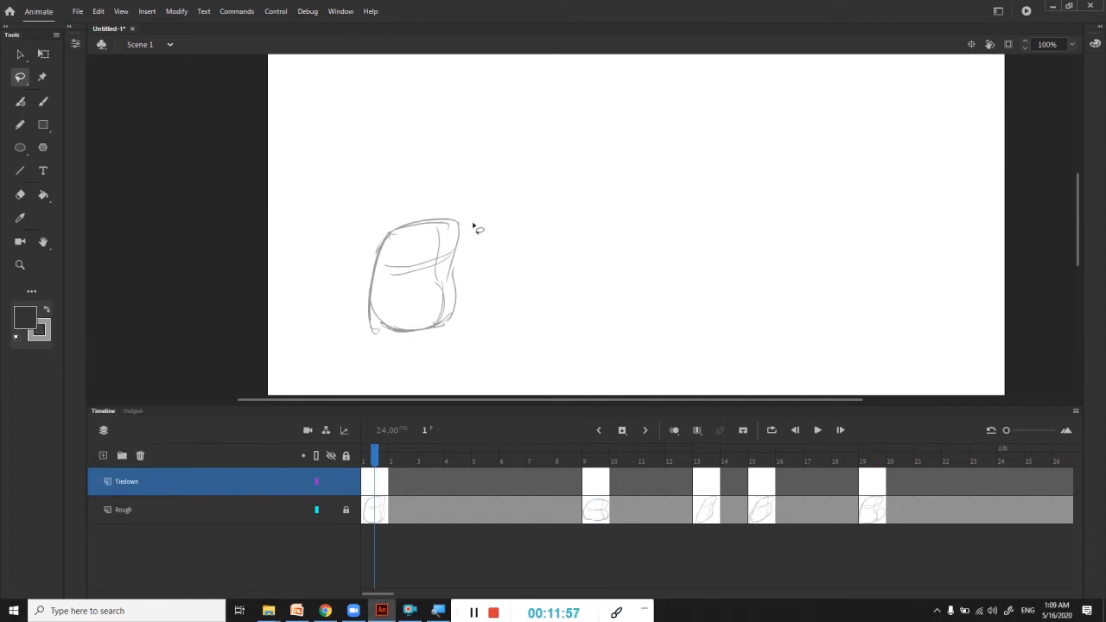
{"action": "key", "text": "b"}
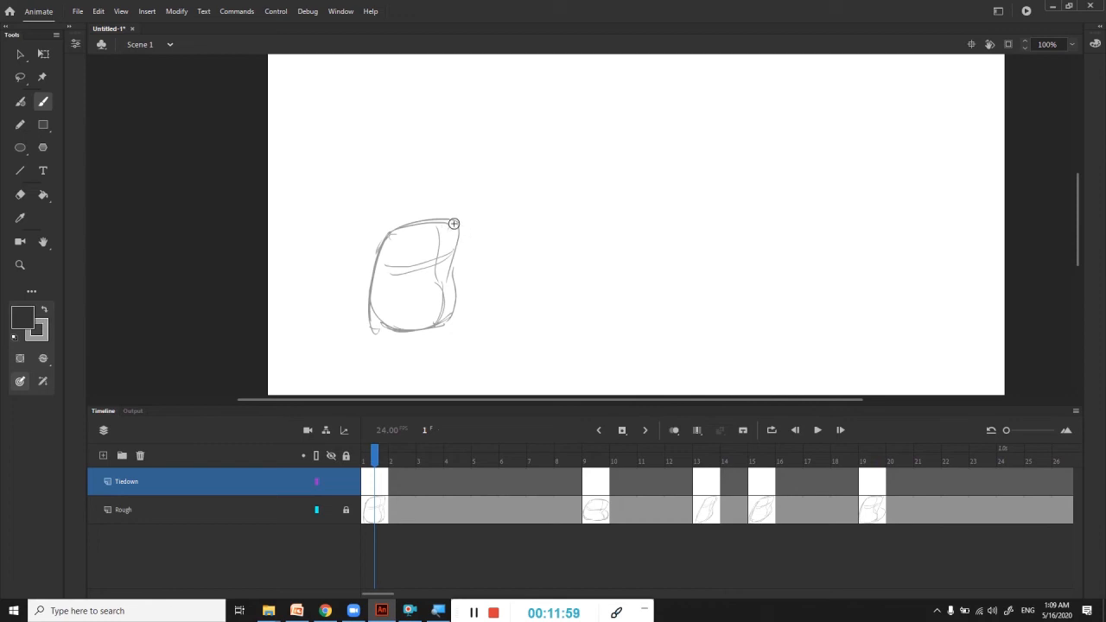
Hide the panels and ink the top and both sides of the sack over the rough on frame 1
{"action": "key", "text": "ctrl+="}
{"action": "mouse_move", "coordinate": [452, 219]}
{"action": "left_mouse_down"}
{"action": "mouse_move", "coordinate": [637, 168]}
{"action": "mouse_move", "coordinate": [662, 148]}
{"action": "left_mouse_up"}
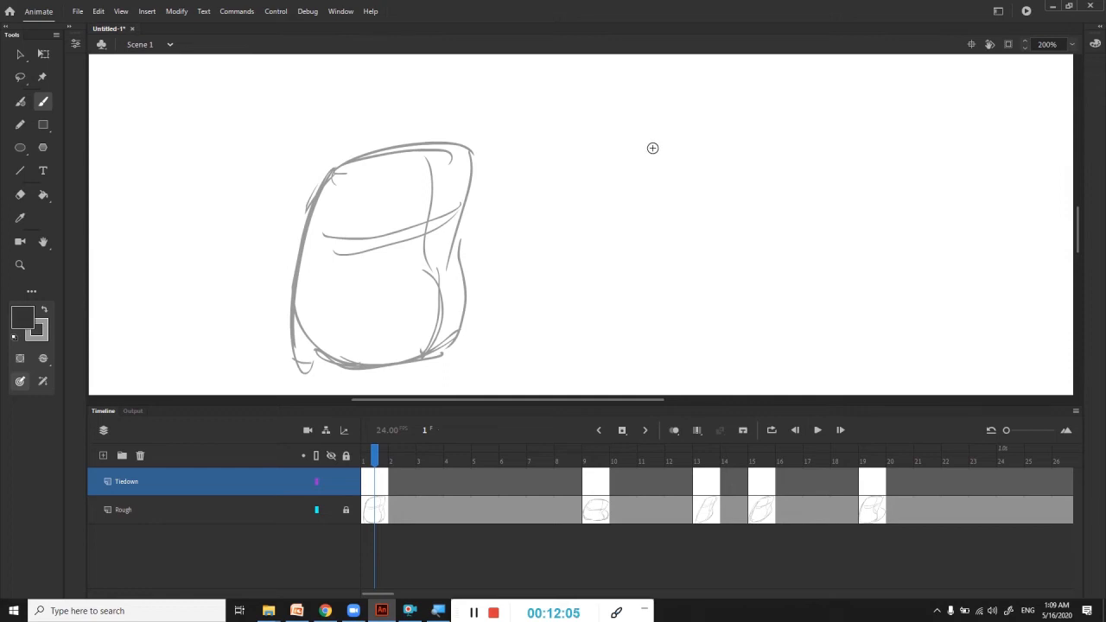
{"action": "key", "text": "F4"}
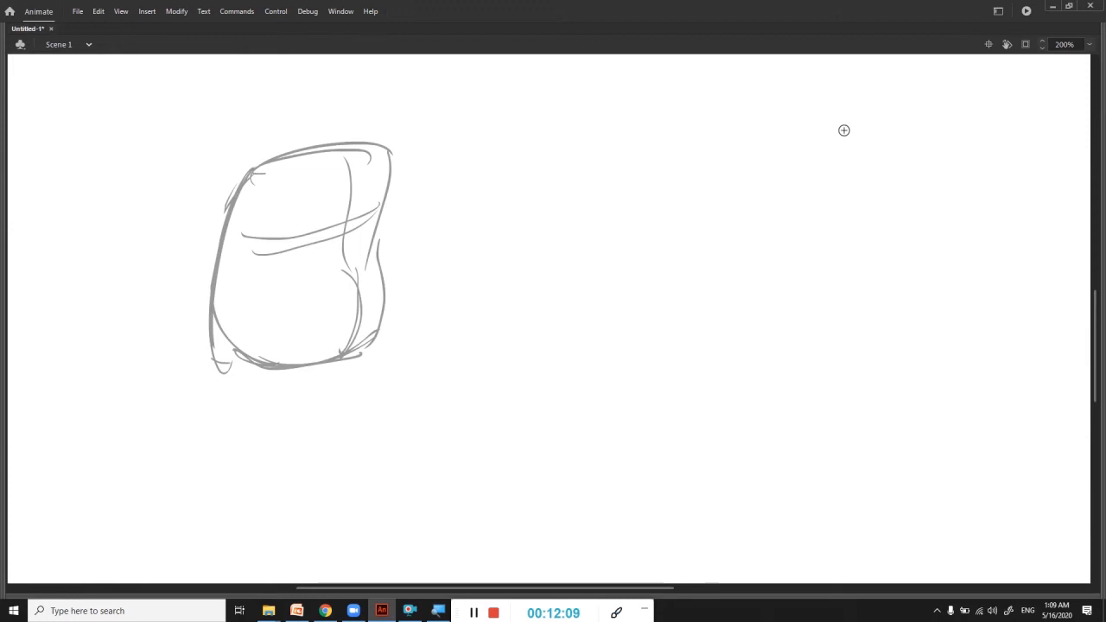
{"action": "left_click_drag", "start_coordinate": [566, 213], "coordinate": [746, 249]}
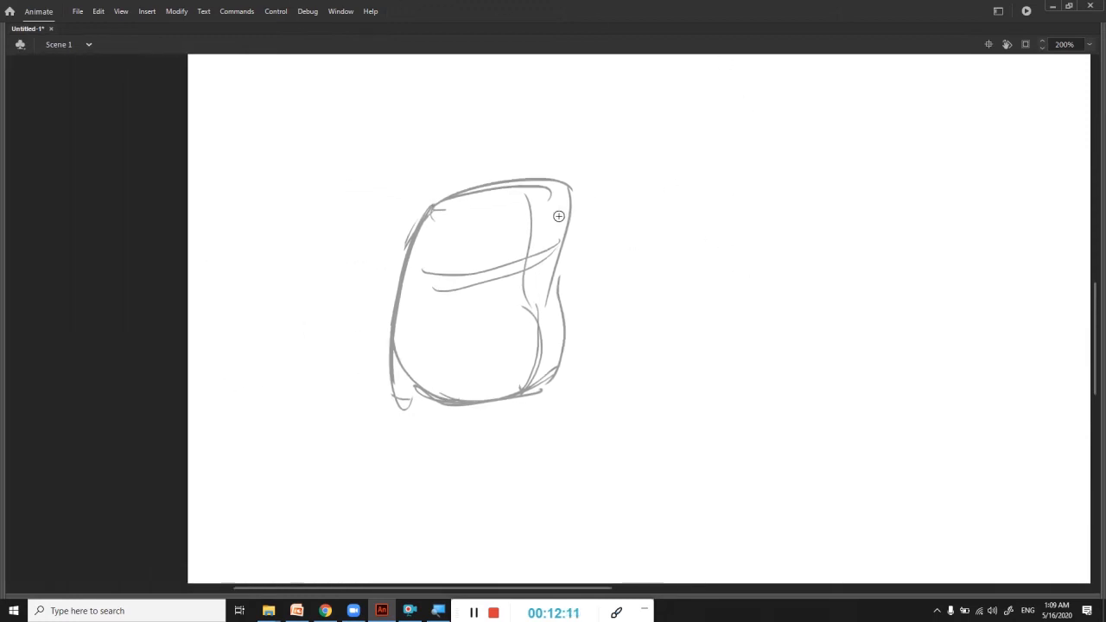
{"action": "left_click_drag", "start_coordinate": [524, 207], "coordinate": [523, 192]}
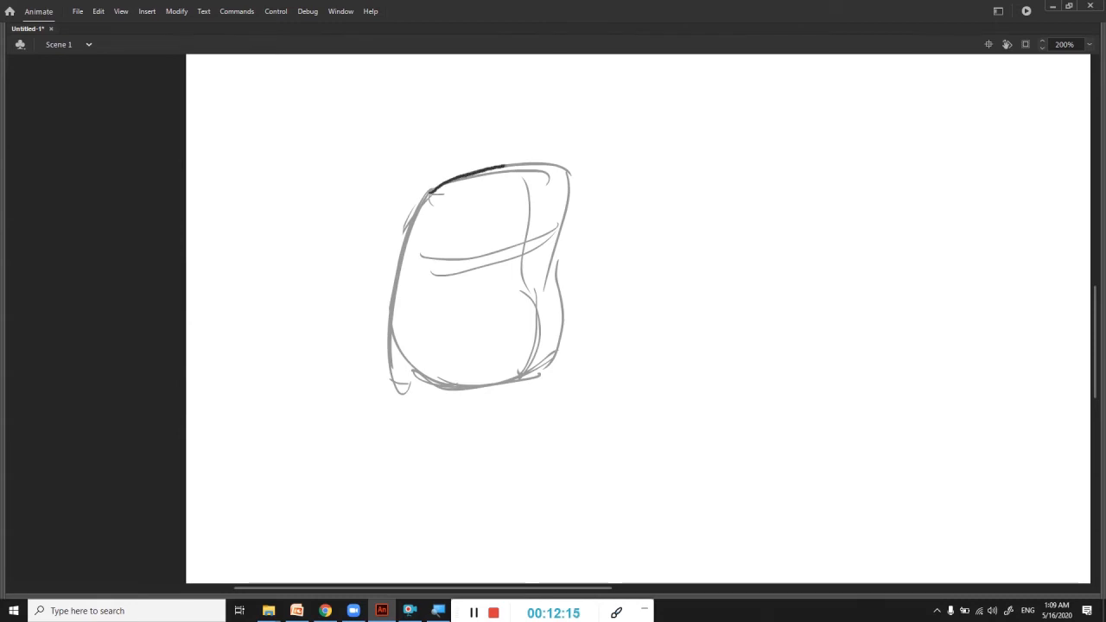
{"action": "mouse_move", "coordinate": [566, 171]}
{"action": "left_mouse_down"}
{"action": "mouse_move", "coordinate": [558, 341]}
{"action": "mouse_move", "coordinate": [527, 365]}
{"action": "left_mouse_up"}
{"action": "mouse_move", "coordinate": [430, 192]}
{"action": "left_mouse_down"}
{"action": "mouse_move", "coordinate": [391, 328]}
{"action": "mouse_move", "coordinate": [425, 388]}
{"action": "left_mouse_up"}
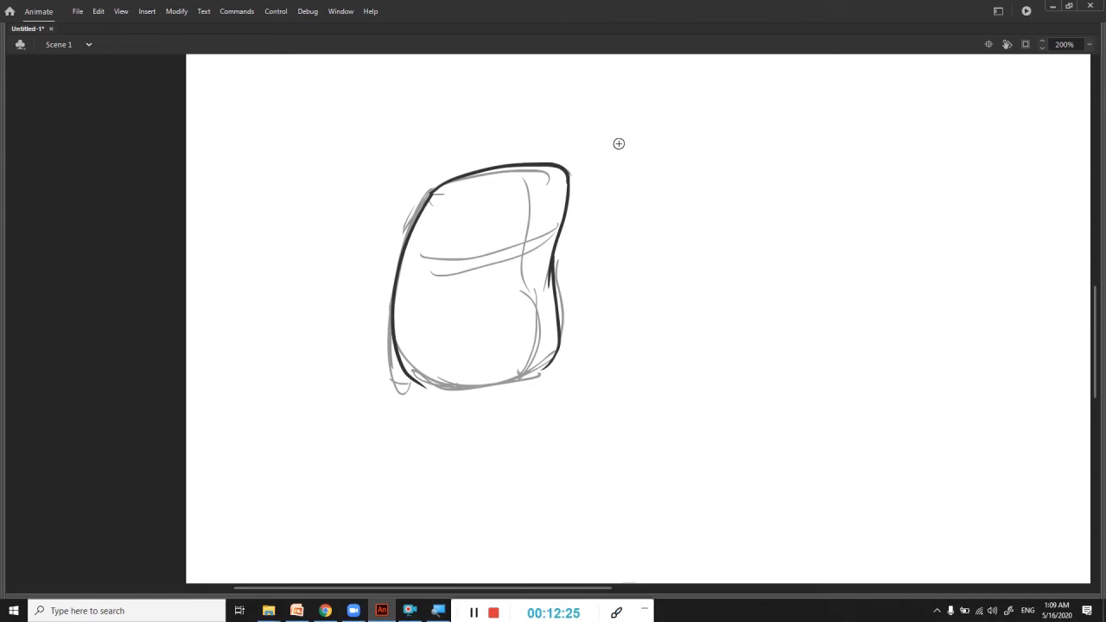
Rotate the stage and ink the sack's base to close its outline on frame 1
{"action": "left_click_drag", "start_coordinate": [554, 298], "coordinate": [553, 363]}
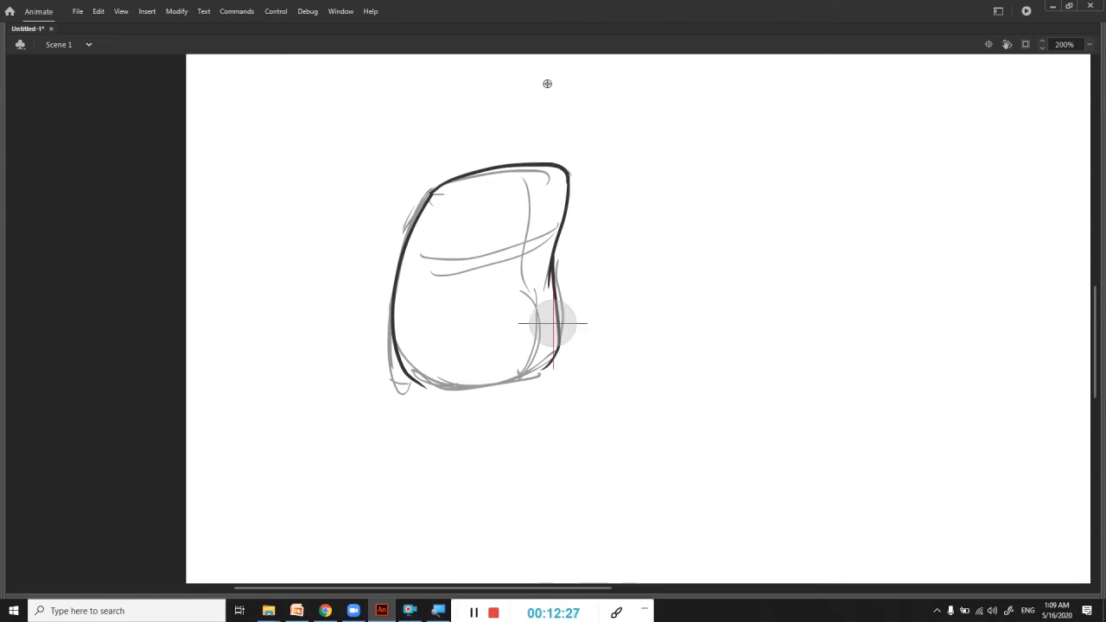
{"action": "left_click", "coordinate": [548, 89]}
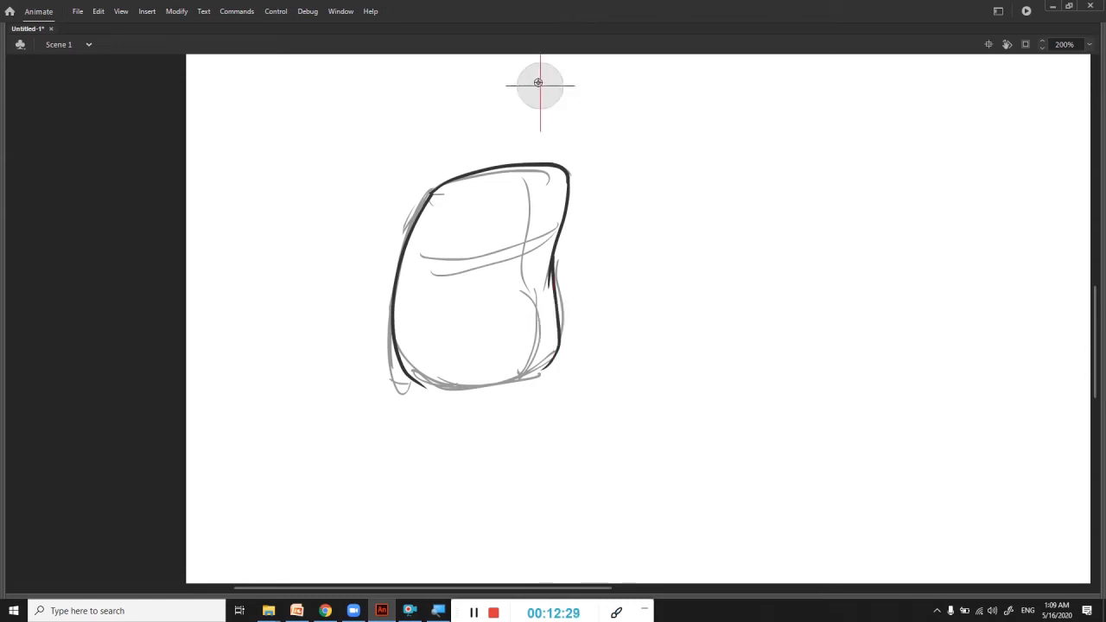
{"action": "mouse_move", "coordinate": [553, 79]}
{"action": "left_mouse_down"}
{"action": "mouse_move", "coordinate": [610, 91]}
{"action": "mouse_move", "coordinate": [684, 139]}
{"action": "mouse_move", "coordinate": [729, 276]}
{"action": "mouse_move", "coordinate": [717, 289]}
{"action": "left_mouse_up"}
{"action": "mouse_move", "coordinate": [662, 118]}
{"action": "left_mouse_down"}
{"action": "mouse_move", "coordinate": [755, 173]}
{"action": "mouse_move", "coordinate": [605, 188]}
{"action": "mouse_move", "coordinate": [464, 182]}
{"action": "left_mouse_up"}
{"action": "mouse_move", "coordinate": [399, 166]}
{"action": "left_mouse_down"}
{"action": "mouse_move", "coordinate": [407, 254]}
{"action": "mouse_move", "coordinate": [435, 296]}
{"action": "left_mouse_up"}
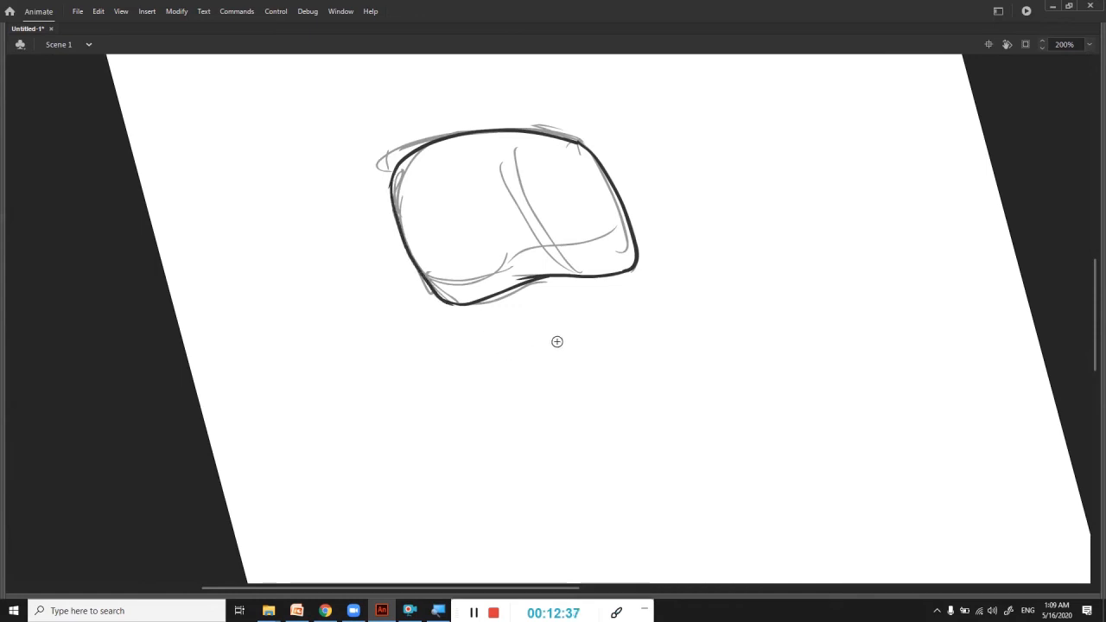
Trace a clean dark outline over the squashed sack on the frame 9 keyframe
{"action": "left_click_drag", "start_coordinate": [688, 215], "coordinate": [662, 171]}
{"action": "key", "text": "."}
{"action": "left_click_drag", "start_coordinate": [711, 195], "coordinate": [824, 313]}
{"action": "mouse_move", "coordinate": [692, 106]}
{"action": "left_mouse_down"}
{"action": "mouse_move", "coordinate": [447, 173]}
{"action": "mouse_move", "coordinate": [518, 185]}
{"action": "mouse_move", "coordinate": [437, 226]}
{"action": "mouse_move", "coordinate": [425, 333]}
{"action": "mouse_move", "coordinate": [463, 357]}
{"action": "left_mouse_up"}
{"action": "mouse_move", "coordinate": [465, 208]}
{"action": "left_mouse_down"}
{"action": "mouse_move", "coordinate": [544, 187]}
{"action": "mouse_move", "coordinate": [600, 199]}
{"action": "mouse_move", "coordinate": [605, 247]}
{"action": "mouse_move", "coordinate": [582, 270]}
{"action": "mouse_move", "coordinate": [600, 275]}
{"action": "mouse_move", "coordinate": [620, 319]}
{"action": "mouse_move", "coordinate": [591, 335]}
{"action": "left_mouse_up"}
{"action": "mouse_move", "coordinate": [463, 349]}
{"action": "left_mouse_down"}
{"action": "mouse_move", "coordinate": [531, 359]}
{"action": "mouse_move", "coordinate": [579, 345]}
{"action": "mouse_move", "coordinate": [619, 322]}
{"action": "left_mouse_up"}
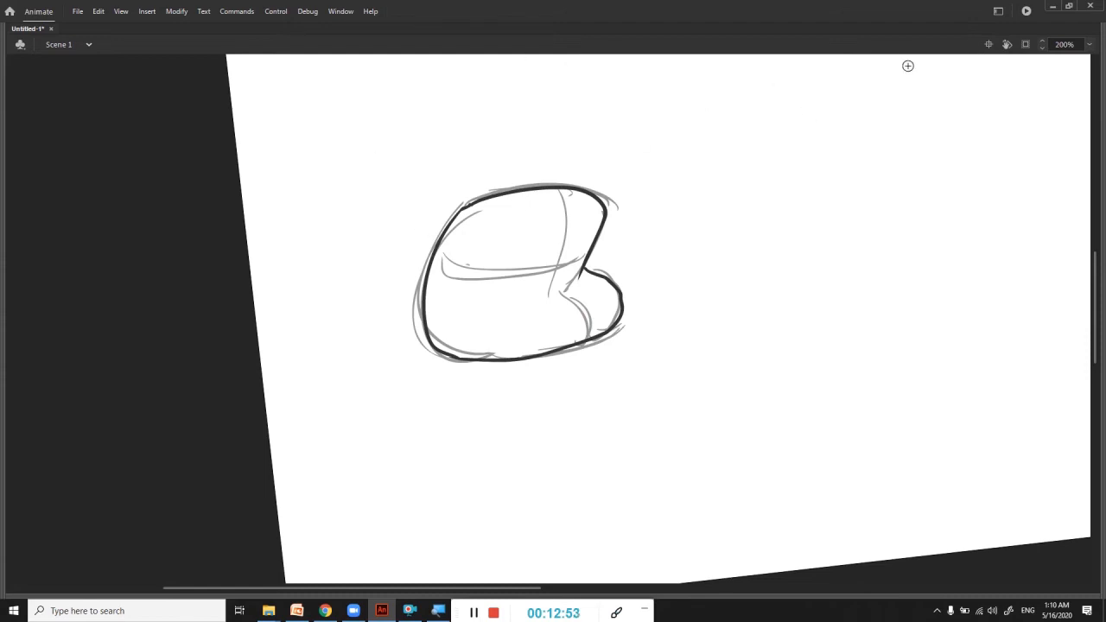
Reset the stage rotation and ink the outlines of the leaping sack on frames 13 and 15
{"action": "left_click", "coordinate": [990, 44]}
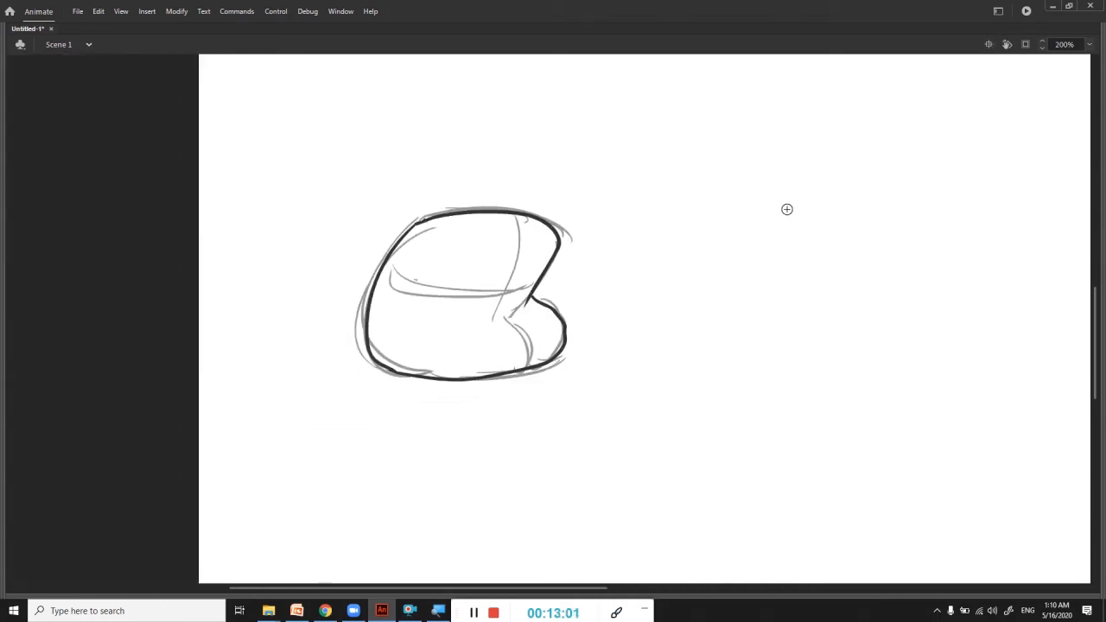
{"action": "key", "text": "."}
{"action": "key", "text": "."}
{"action": "mouse_move", "coordinate": [770, 173]}
{"action": "left_mouse_down"}
{"action": "mouse_move", "coordinate": [770, 262]}
{"action": "mouse_move", "coordinate": [815, 251]}
{"action": "left_mouse_up"}
{"action": "left_click_drag", "start_coordinate": [638, 151], "coordinate": [646, 146]}
{"action": "mouse_move", "coordinate": [600, 166]}
{"action": "left_mouse_down"}
{"action": "mouse_move", "coordinate": [508, 363]}
{"action": "mouse_move", "coordinate": [517, 400]}
{"action": "mouse_move", "coordinate": [615, 157]}
{"action": "mouse_move", "coordinate": [707, 135]}
{"action": "mouse_move", "coordinate": [667, 313]}
{"action": "mouse_move", "coordinate": [647, 360]}
{"action": "left_mouse_up"}
{"action": "mouse_move", "coordinate": [515, 393]}
{"action": "left_mouse_down"}
{"action": "mouse_move", "coordinate": [519, 404]}
{"action": "mouse_move", "coordinate": [581, 390]}
{"action": "mouse_move", "coordinate": [638, 360]}
{"action": "left_mouse_up"}
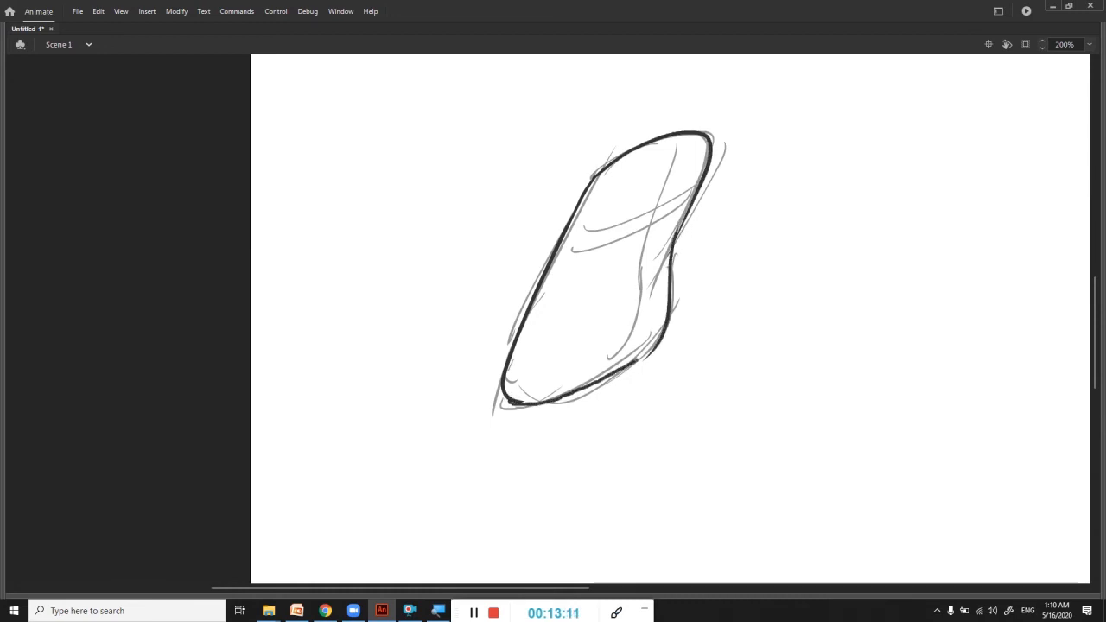
{"action": "mouse_move", "coordinate": [690, 163]}
{"action": "left_mouse_down"}
{"action": "mouse_move", "coordinate": [610, 290]}
{"action": "mouse_move", "coordinate": [605, 350]}
{"action": "mouse_move", "coordinate": [702, 164]}
{"action": "mouse_move", "coordinate": [791, 138]}
{"action": "mouse_move", "coordinate": [750, 309]}
{"action": "left_mouse_up"}
{"action": "mouse_move", "coordinate": [608, 346]}
{"action": "left_mouse_down"}
{"action": "mouse_move", "coordinate": [624, 356]}
{"action": "mouse_move", "coordinate": [688, 348]}
{"action": "mouse_move", "coordinate": [767, 292]}
{"action": "left_mouse_up"}
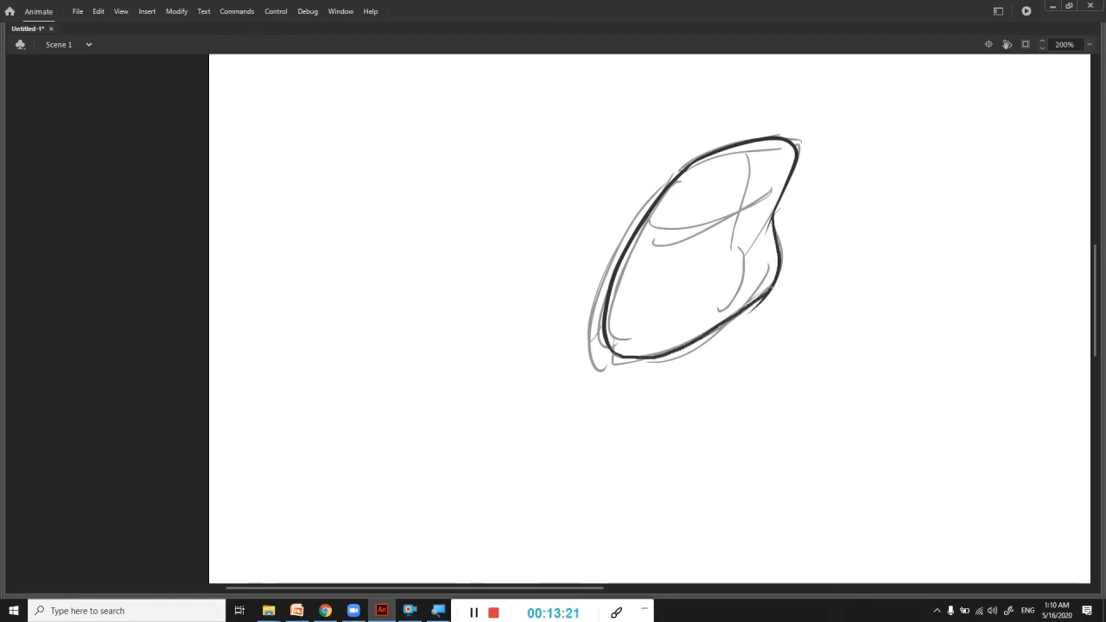
Ink the outline of the airborne sack on frame 19, redoing one side stroke, and show the panels again
{"action": "mouse_move", "coordinate": [807, 158]}
{"action": "left_mouse_down"}
{"action": "mouse_move", "coordinate": [789, 163]}
{"action": "mouse_move", "coordinate": [803, 131]}
{"action": "mouse_move", "coordinate": [858, 134]}
{"action": "mouse_move", "coordinate": [877, 152]}
{"action": "left_mouse_up"}
{"action": "left_click_drag", "start_coordinate": [766, 141], "coordinate": [722, 211]}
{"action": "key", "text": "ctrl+z"}
{"action": "mouse_move", "coordinate": [764, 142]}
{"action": "left_mouse_down"}
{"action": "mouse_move", "coordinate": [737, 178]}
{"action": "mouse_move", "coordinate": [700, 268]}
{"action": "mouse_move", "coordinate": [724, 333]}
{"action": "left_mouse_up"}
{"action": "mouse_move", "coordinate": [875, 149]}
{"action": "left_mouse_down"}
{"action": "mouse_move", "coordinate": [856, 218]}
{"action": "mouse_move", "coordinate": [893, 245]}
{"action": "mouse_move", "coordinate": [864, 294]}
{"action": "left_mouse_up"}
{"action": "mouse_move", "coordinate": [724, 337]}
{"action": "left_mouse_down"}
{"action": "mouse_move", "coordinate": [793, 332]}
{"action": "mouse_move", "coordinate": [874, 289]}
{"action": "left_mouse_up"}
{"action": "mouse_move", "coordinate": [892, 226]}
{"action": "left_mouse_down"}
{"action": "mouse_move", "coordinate": [874, 234]}
{"action": "mouse_move", "coordinate": [860, 222]}
{"action": "left_mouse_up"}
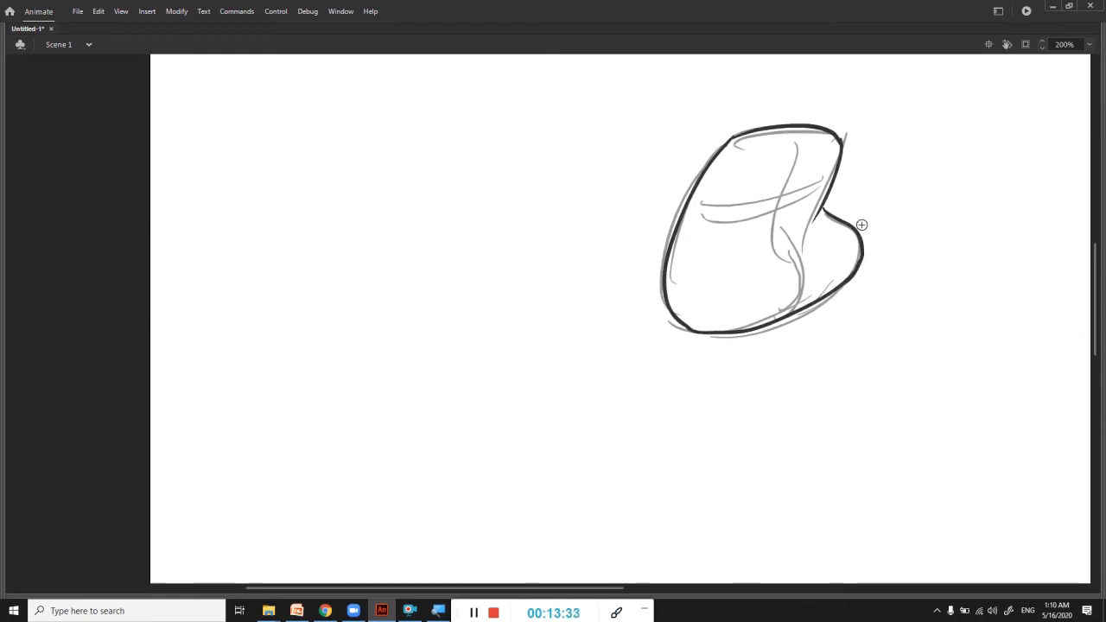
{"action": "key", "text": "."}
{"action": "key", "text": "."}
{"action": "key", "text": "."}
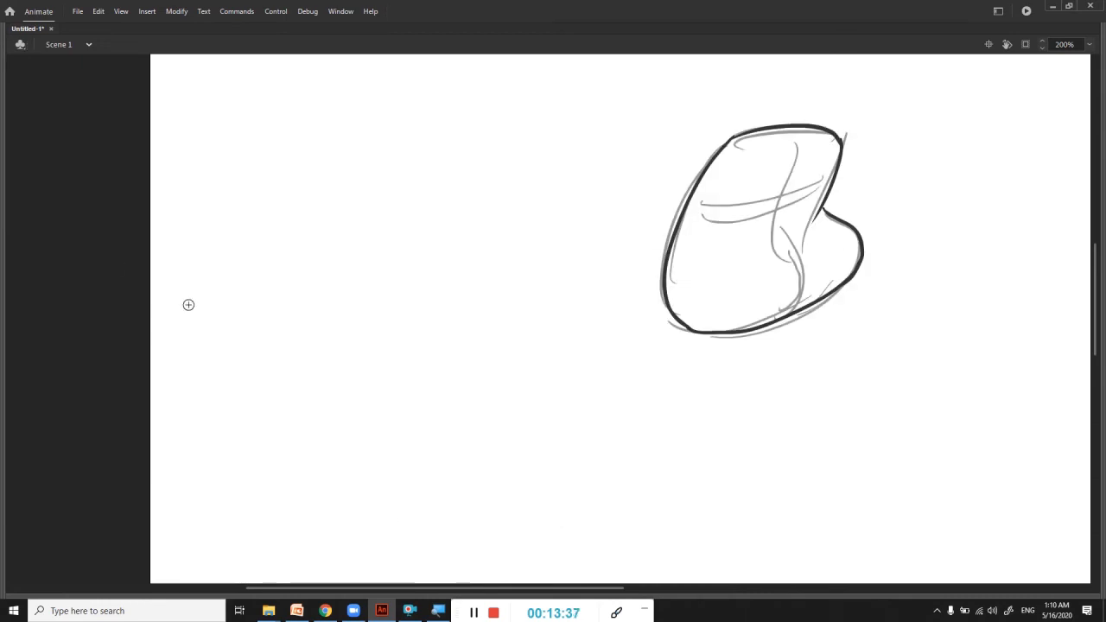
{"action": "key", "text": "F4"}
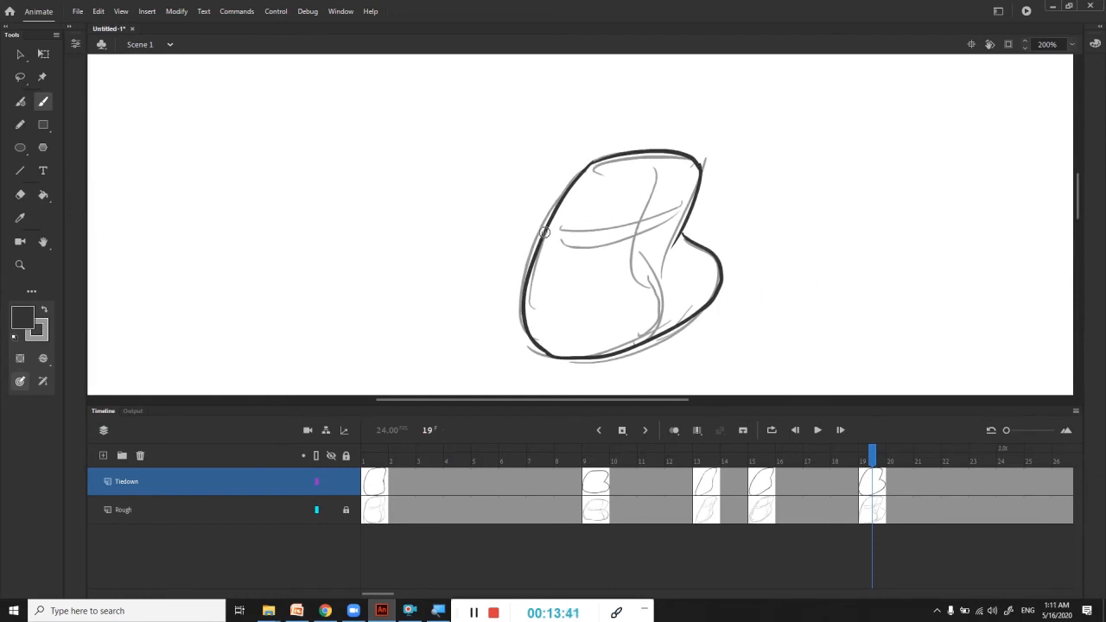
Test the inked animation as an SWF movie and close the preview window
{"action": "key", "text": "ctrl+Return"}
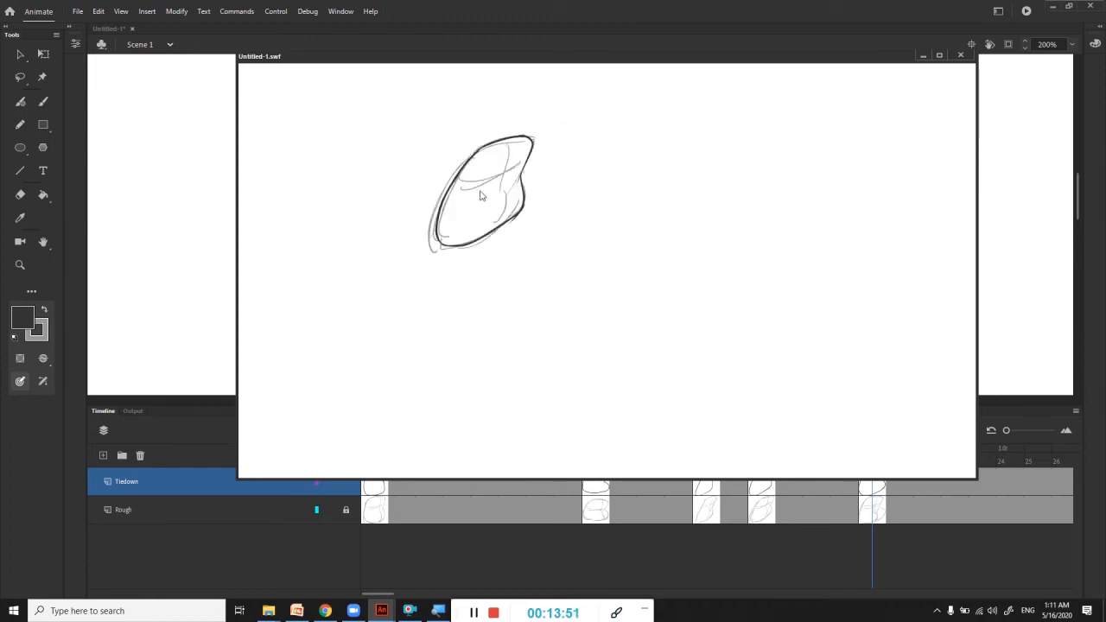
{"action": "left_click", "coordinate": [962, 56]}
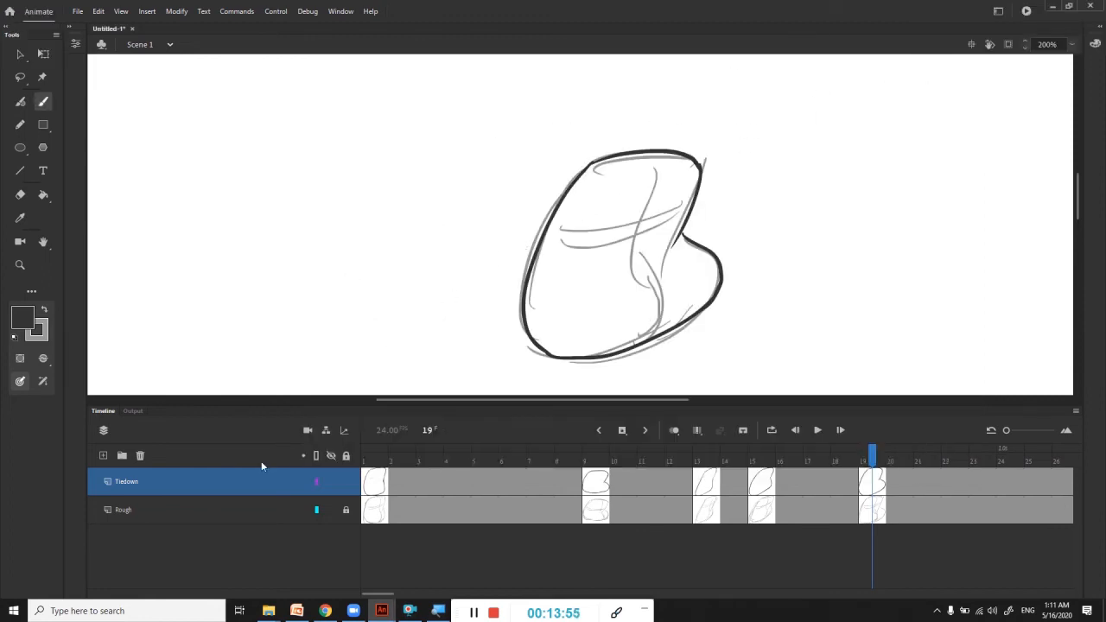
Convert the Rough layer into a guide layer
{"action": "left_click", "coordinate": [123, 510]}
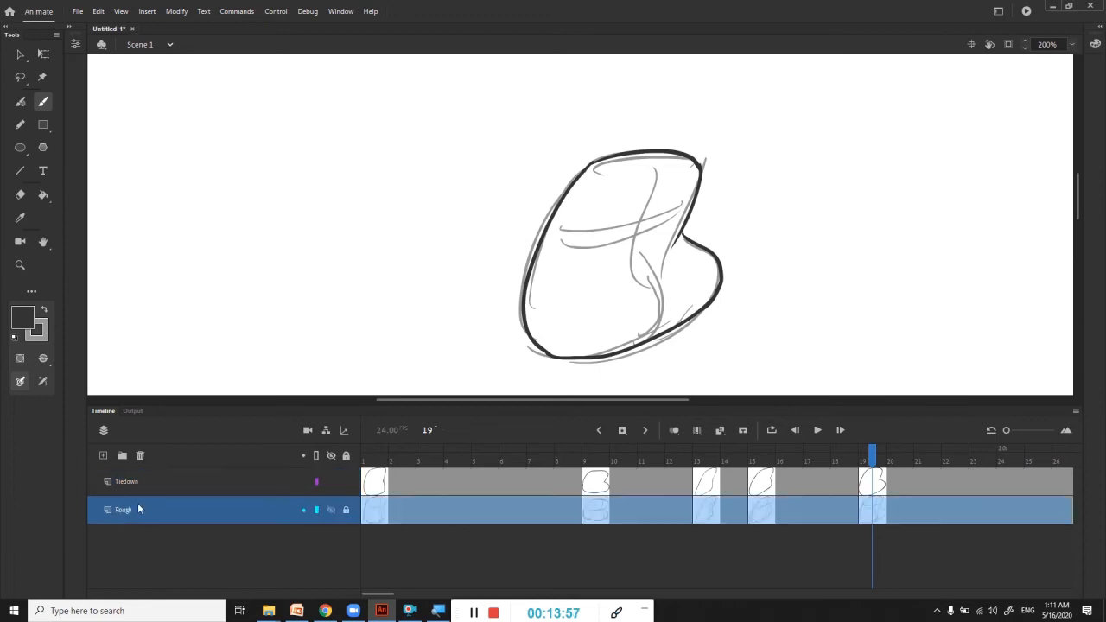
{"action": "right_click", "coordinate": [135, 509]}
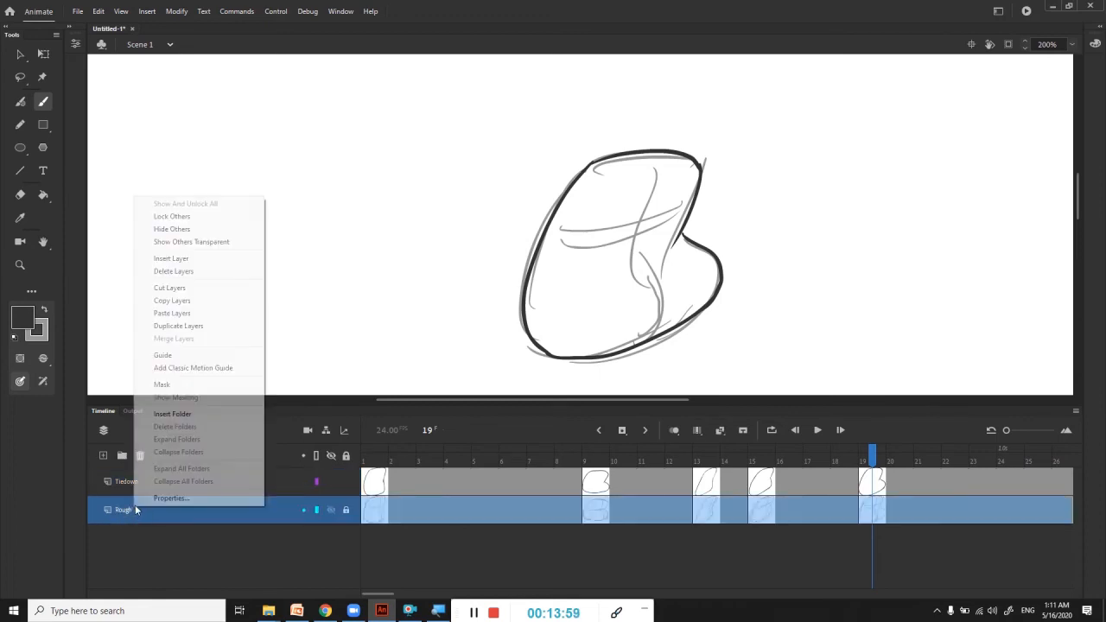
{"action": "left_click", "coordinate": [166, 356]}
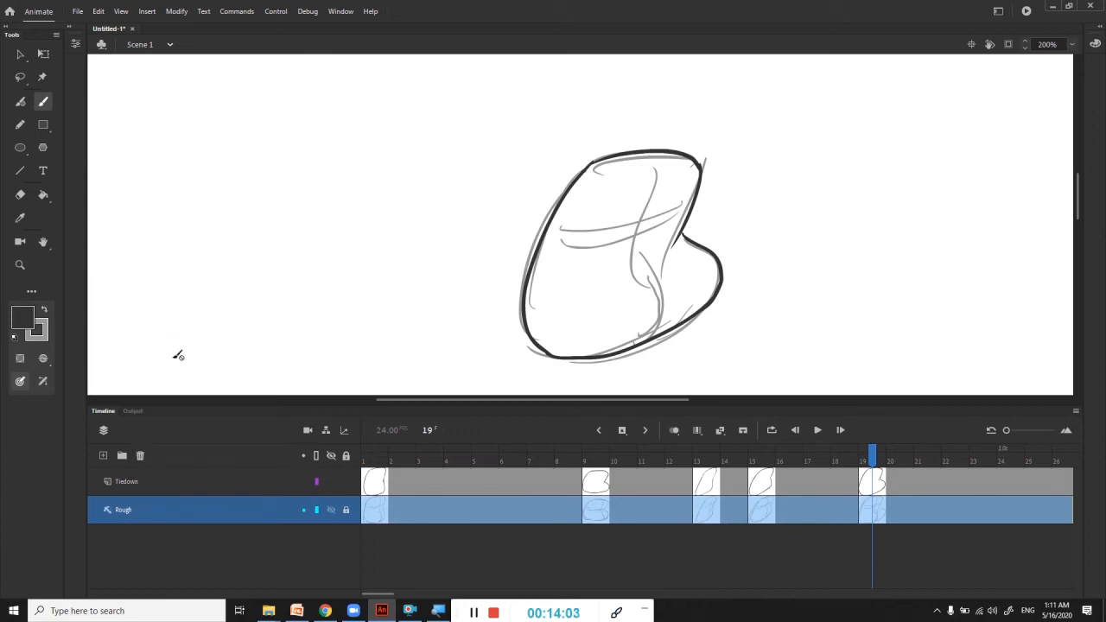
Test the animation as an SWF movie, close the preview and scrub the Tiedown drawing around frame 9
{"action": "key", "text": "ctrl+Return"}
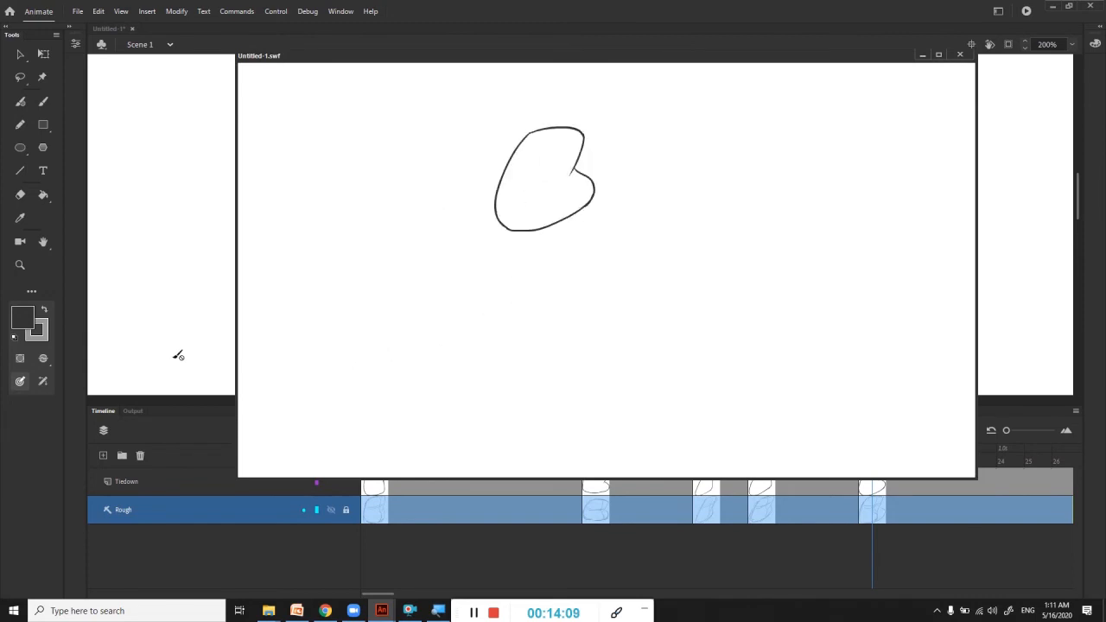
{"action": "left_click", "coordinate": [959, 54]}
{"action": "left_click", "coordinate": [604, 482]}
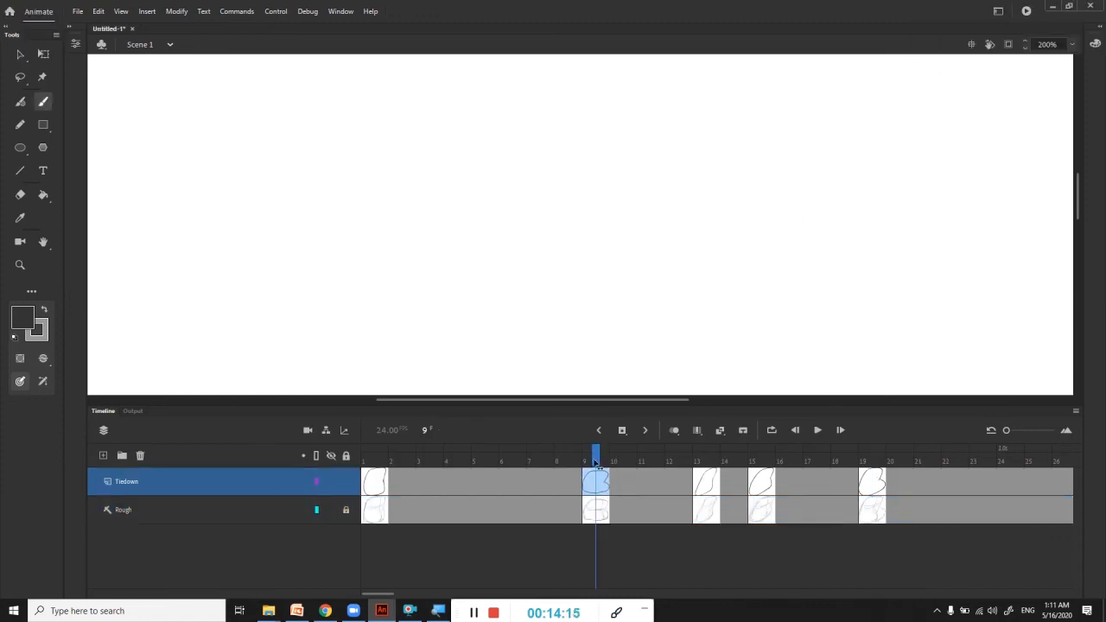
{"action": "mouse_move", "coordinate": [597, 459]}
{"action": "left_mouse_down"}
{"action": "mouse_move", "coordinate": [567, 456]}
{"action": "mouse_move", "coordinate": [597, 458]}
{"action": "left_mouse_up"}
{"action": "left_click_drag", "start_coordinate": [625, 311], "coordinate": [662, 168]}
{"action": "mouse_move", "coordinate": [541, 389]}
{"action": "left_mouse_down"}
{"action": "mouse_move", "coordinate": [565, 234]}
{"action": "mouse_move", "coordinate": [575, 254]}
{"action": "left_mouse_up"}
{"action": "left_click_drag", "start_coordinate": [605, 454], "coordinate": [568, 454]}
{"action": "left_click_drag", "start_coordinate": [568, 453], "coordinate": [605, 452]}
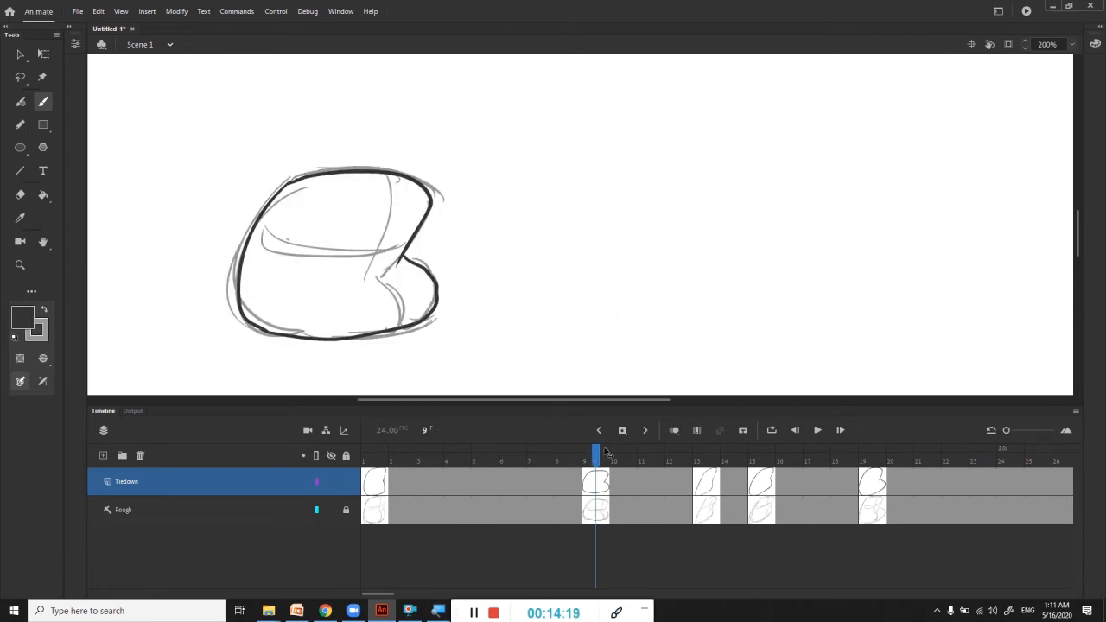
Move the Tiedown keyframe from frame 9 to frame 11 and leave a blank keyframe on frame 9
{"action": "left_click", "coordinate": [603, 487]}
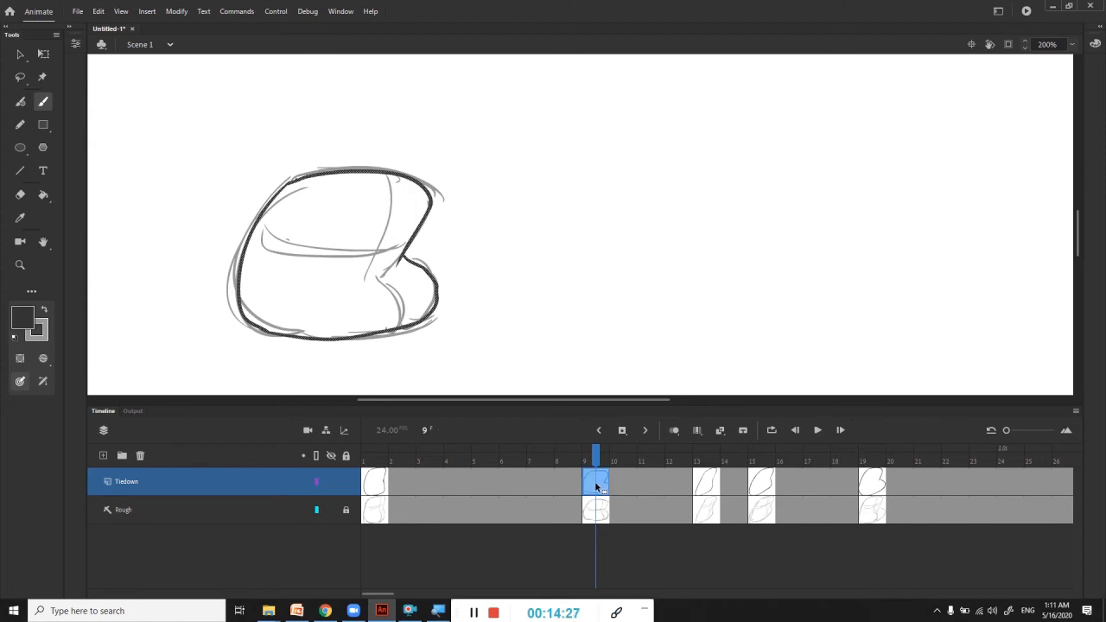
{"action": "left_click_drag", "start_coordinate": [603, 487], "coordinate": [652, 483]}
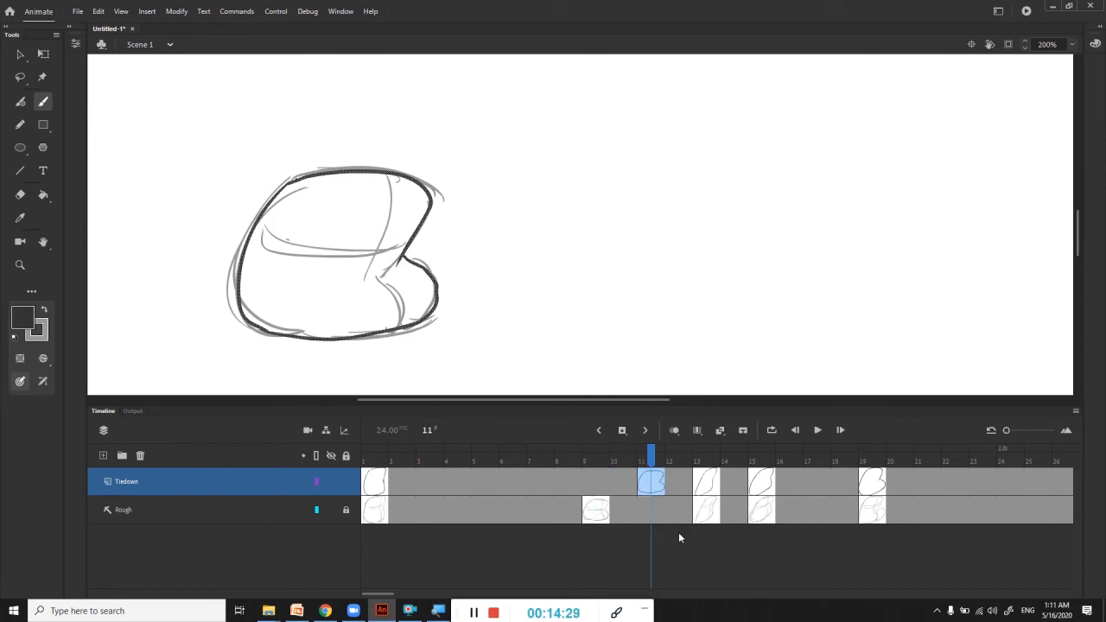
{"action": "left_click", "coordinate": [594, 480]}
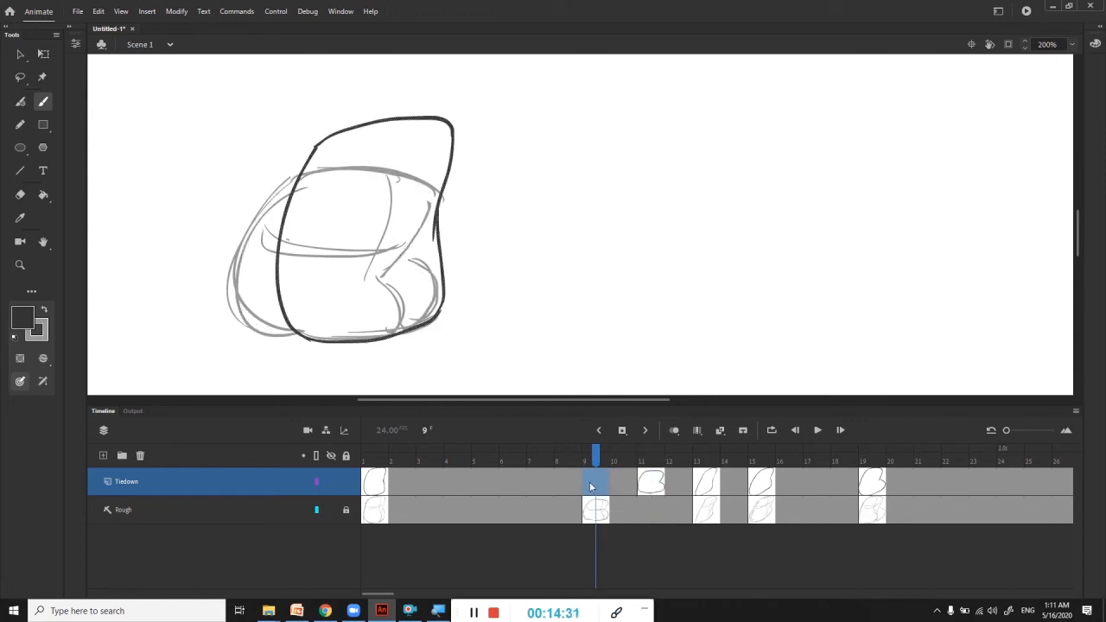
{"action": "key", "text": "Delete"}
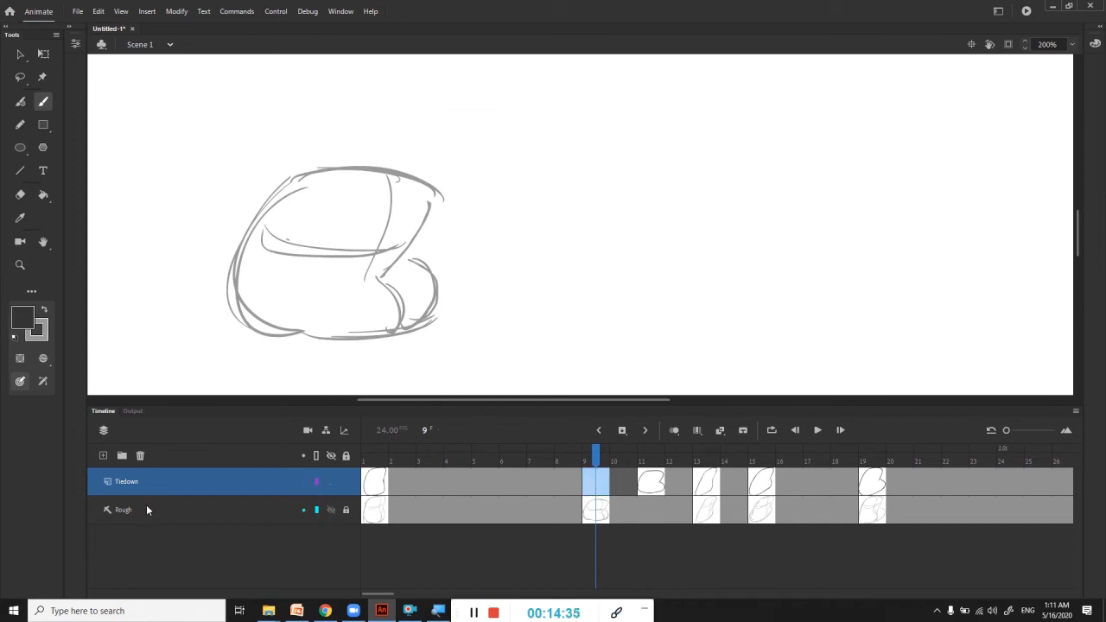
Hide the Rough layer and turn on onion skinning with a range spanning frames 7 to 13
{"action": "left_click", "coordinate": [331, 511]}
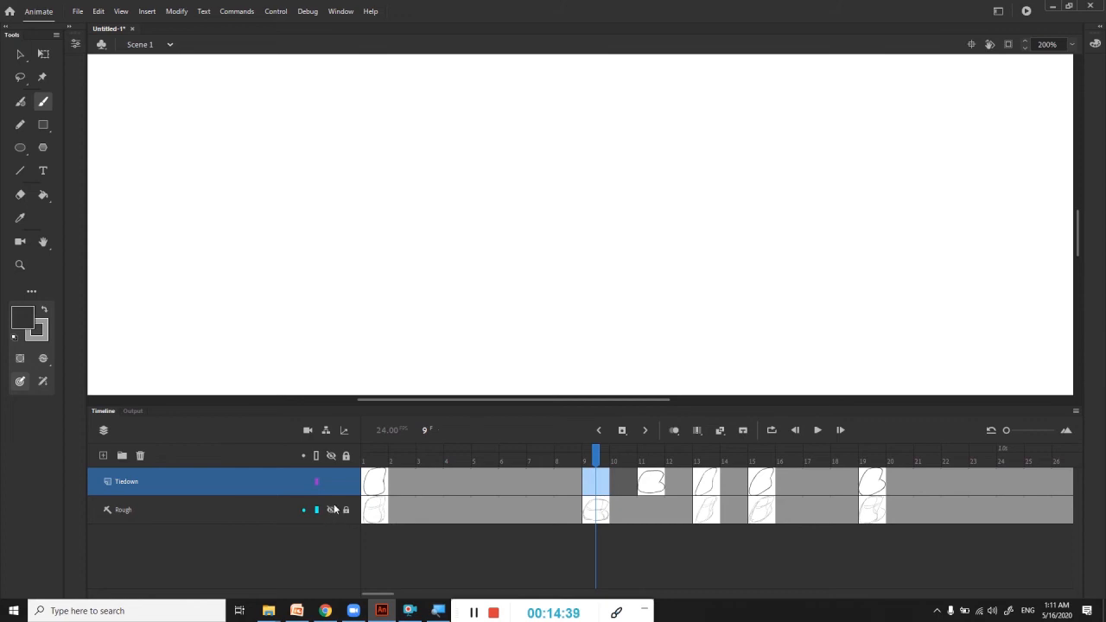
{"action": "left_click", "coordinate": [674, 430]}
{"action": "mouse_move", "coordinate": [636, 461]}
{"action": "left_mouse_down"}
{"action": "mouse_move", "coordinate": [857, 461]}
{"action": "mouse_move", "coordinate": [692, 461]}
{"action": "left_mouse_up"}
{"action": "left_click_drag", "start_coordinate": [554, 460], "coordinate": [529, 460]}
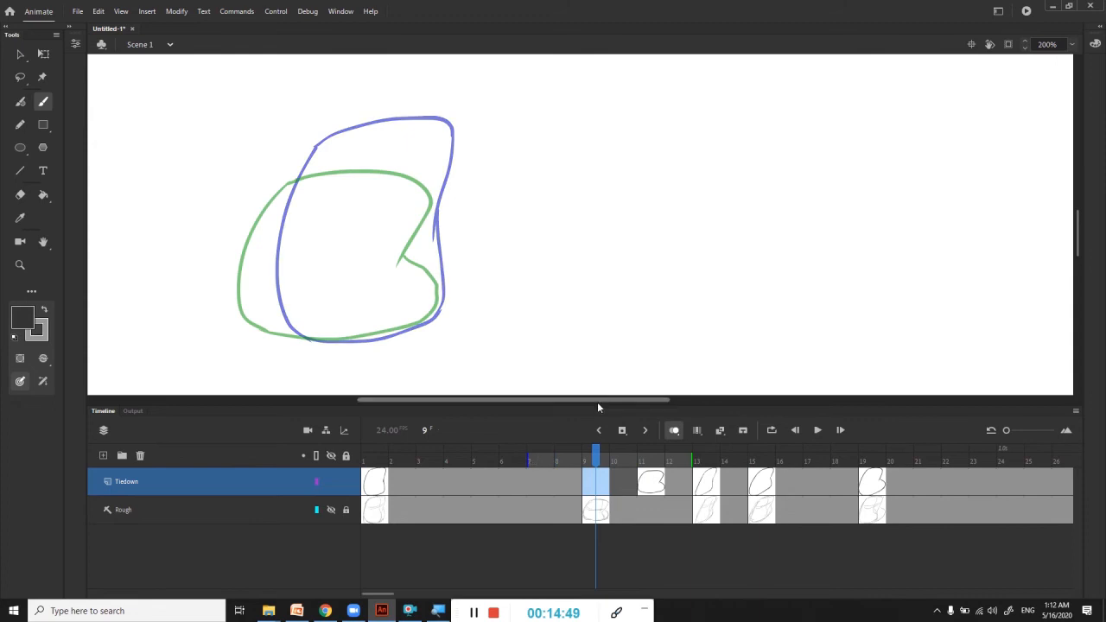
Draw the in-between sack outline on Tiedown frame 9, midway between the two onion-skinned poses
{"action": "scroll", "coordinate": [772, 297], "scroll_direction": "left", "scroll_amount": 3}
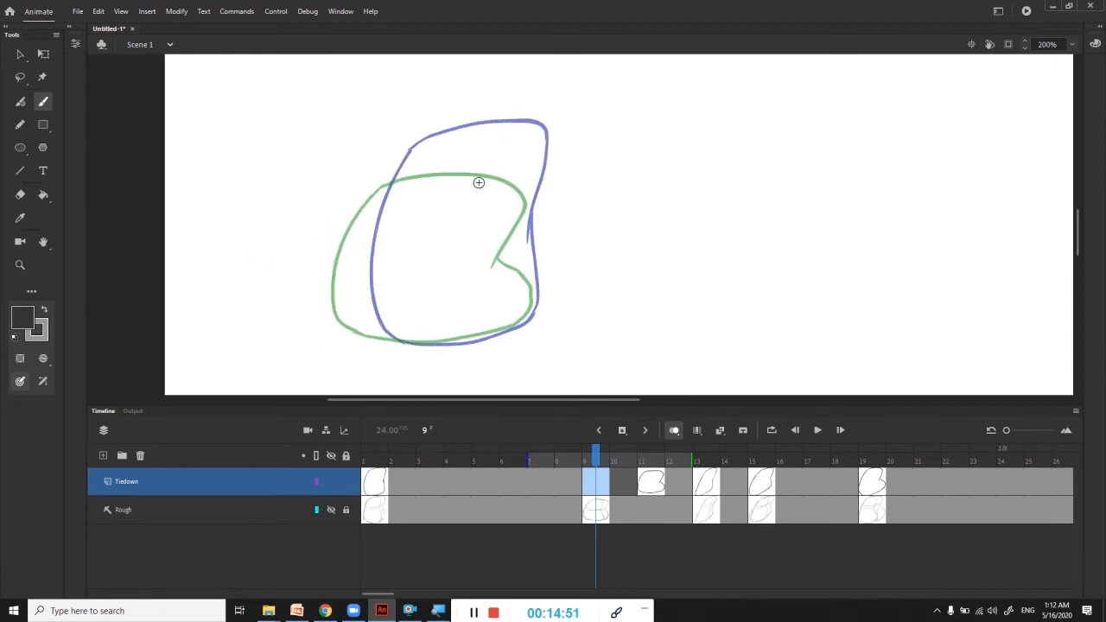
{"action": "mouse_move", "coordinate": [401, 168]}
{"action": "left_mouse_down"}
{"action": "mouse_move", "coordinate": [484, 147]}
{"action": "mouse_move", "coordinate": [520, 152]}
{"action": "mouse_move", "coordinate": [524, 321]}
{"action": "left_mouse_up"}
{"action": "mouse_move", "coordinate": [393, 175]}
{"action": "left_mouse_down"}
{"action": "mouse_move", "coordinate": [362, 239]}
{"action": "mouse_move", "coordinate": [353, 313]}
{"action": "mouse_move", "coordinate": [400, 344]}
{"action": "mouse_move", "coordinate": [456, 341]}
{"action": "mouse_move", "coordinate": [533, 311]}
{"action": "left_mouse_up"}
{"action": "left_click_drag", "start_coordinate": [703, 247], "coordinate": [676, 247]}
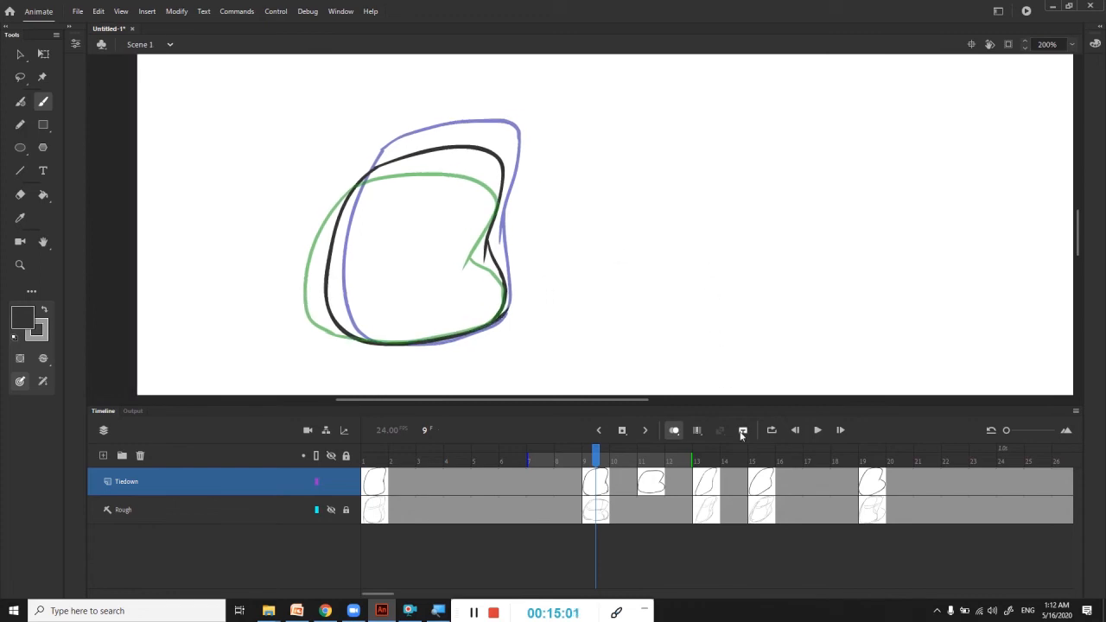
Move the Tiedown keyframe from frame 15 to frame 17 and leave a blank keyframe on frame 15
{"action": "left_click", "coordinate": [762, 484]}
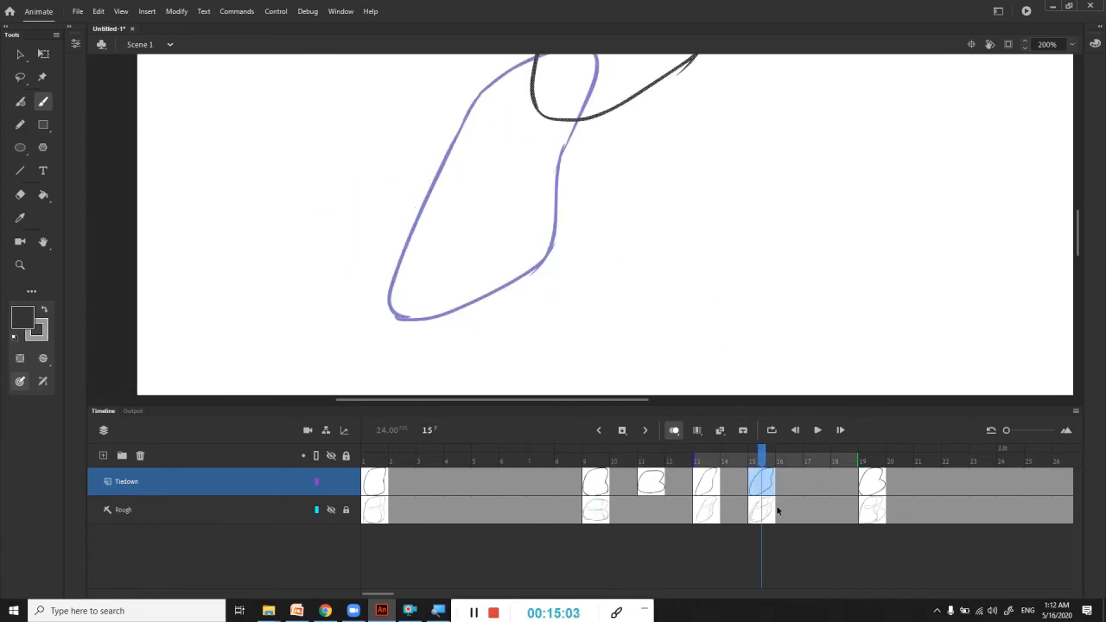
{"action": "left_click_drag", "start_coordinate": [762, 493], "coordinate": [822, 497]}
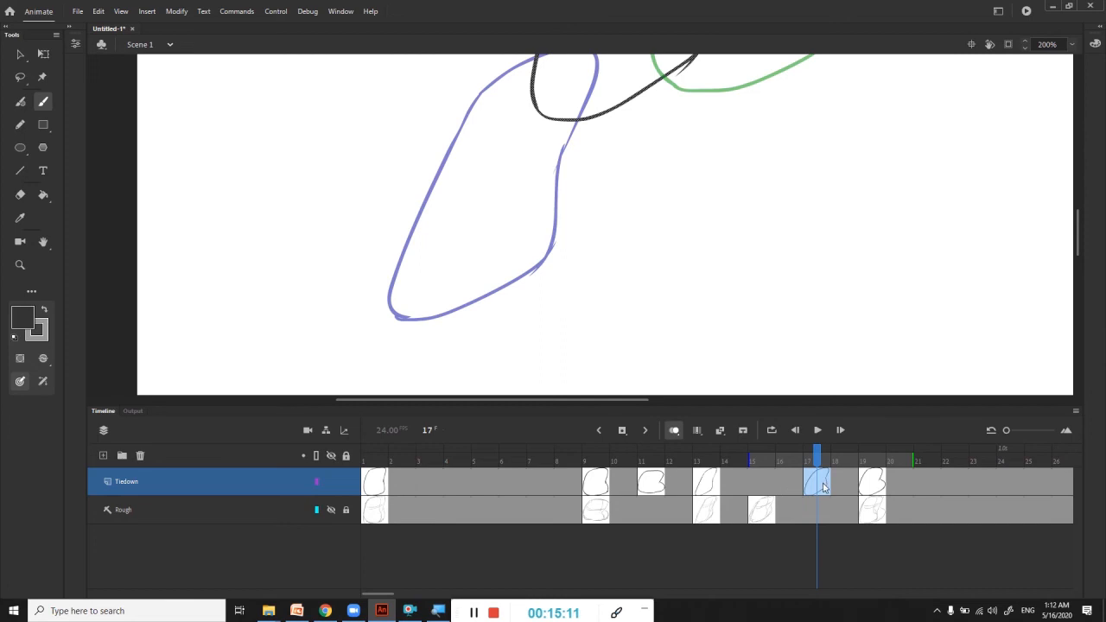
{"action": "key", "text": "ctrl+z"}
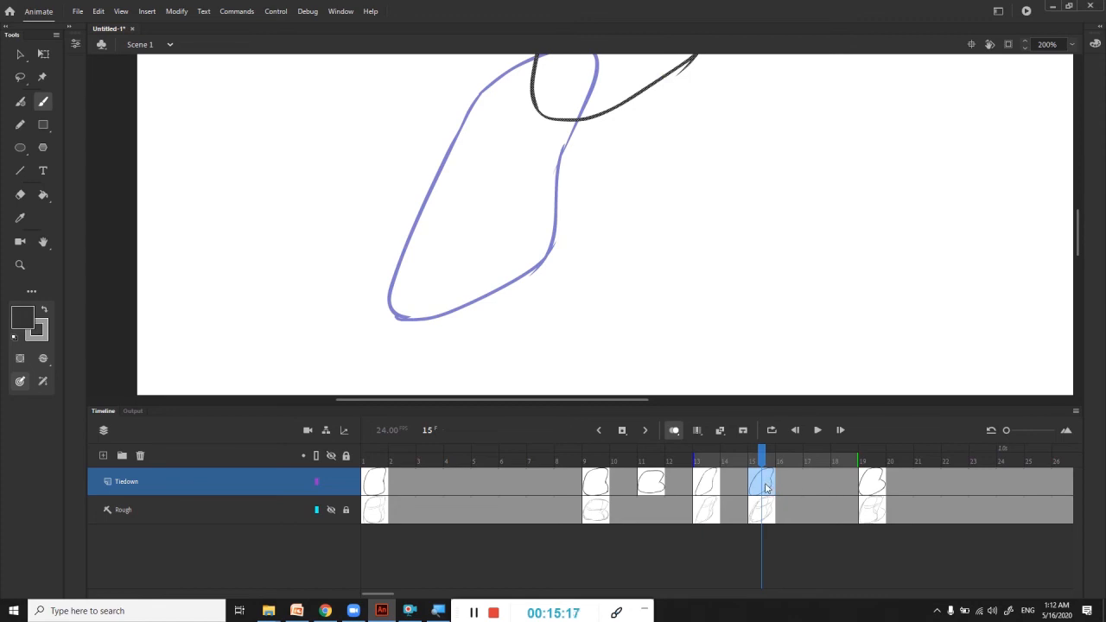
{"action": "left_click_drag", "start_coordinate": [766, 489], "coordinate": [819, 490]}
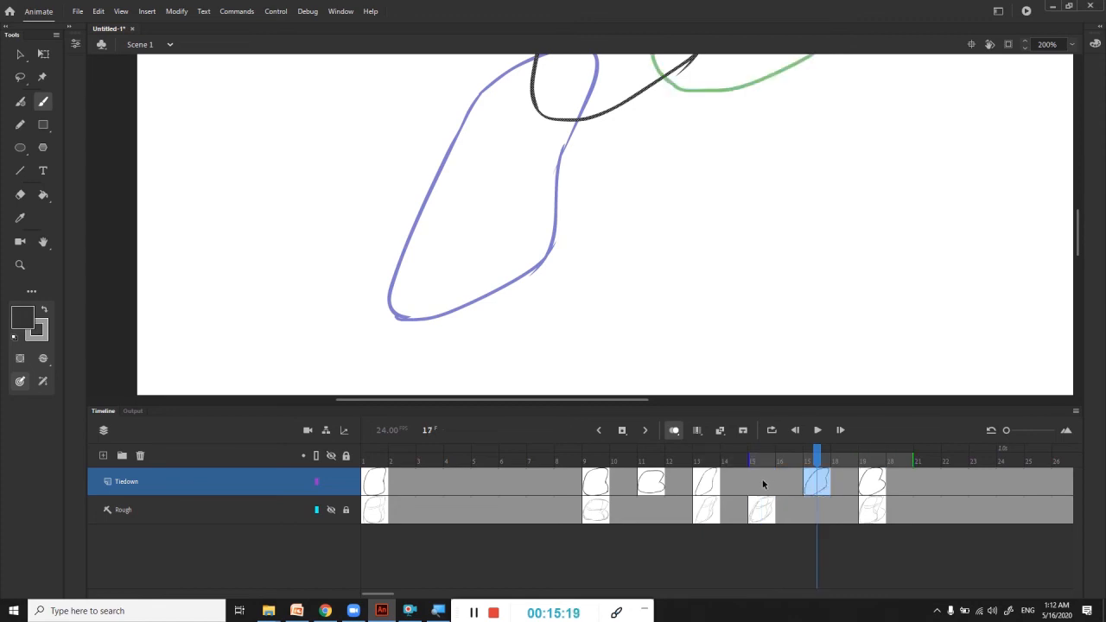
{"action": "left_click", "coordinate": [771, 486]}
Set the stage zoom to 100% and draw the stretched in-between sack on Tiedown frame 15
{"action": "mouse_move", "coordinate": [796, 207]}
{"action": "left_mouse_down"}
{"action": "mouse_move", "coordinate": [769, 376]}
{"action": "mouse_move", "coordinate": [829, 147]}
{"action": "left_mouse_up"}
{"action": "key", "text": "ctrl+1"}
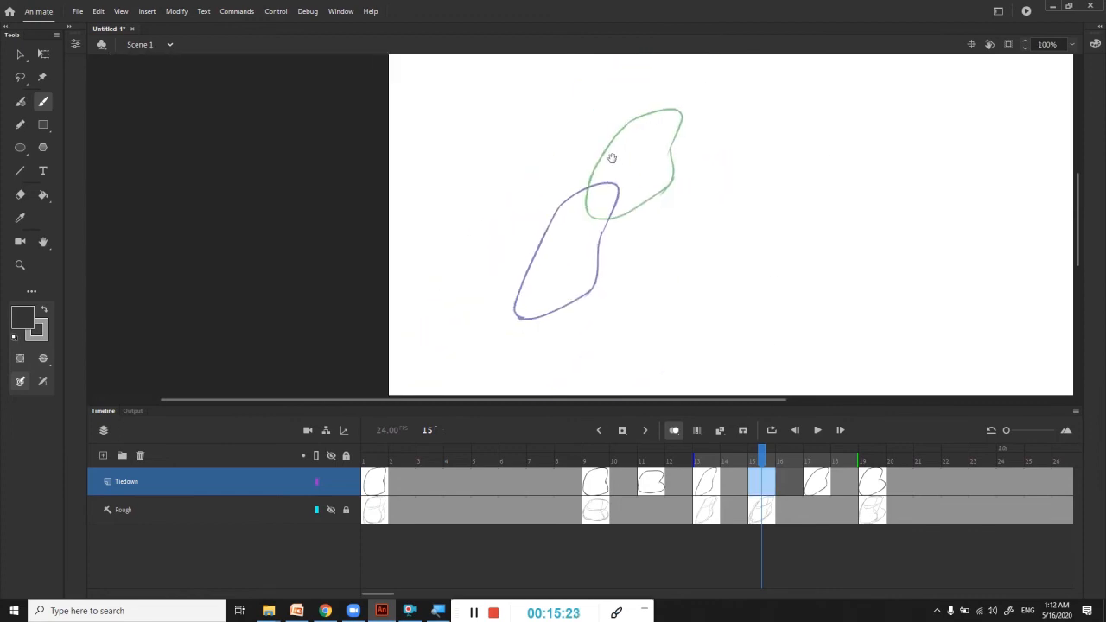
{"action": "left_click_drag", "start_coordinate": [598, 152], "coordinate": [553, 255]}
{"action": "mouse_move", "coordinate": [641, 145]}
{"action": "left_mouse_down"}
{"action": "mouse_move", "coordinate": [650, 158]}
{"action": "mouse_move", "coordinate": [618, 229]}
{"action": "mouse_move", "coordinate": [555, 260]}
{"action": "left_mouse_up"}
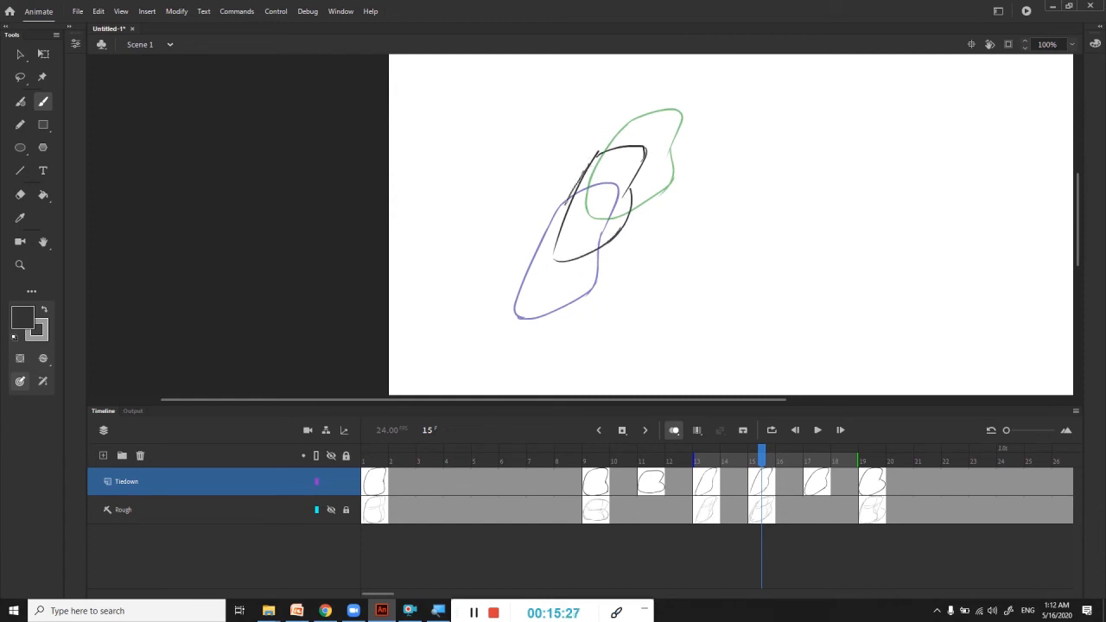
Move the Tiedown drawing on frame 19 to frame 21 and draw an in-between sack on frame 19
{"action": "key", "text": "period"}
{"action": "key", "text": "period"}
{"action": "key", "text": "period"}
{"action": "key", "text": "period"}
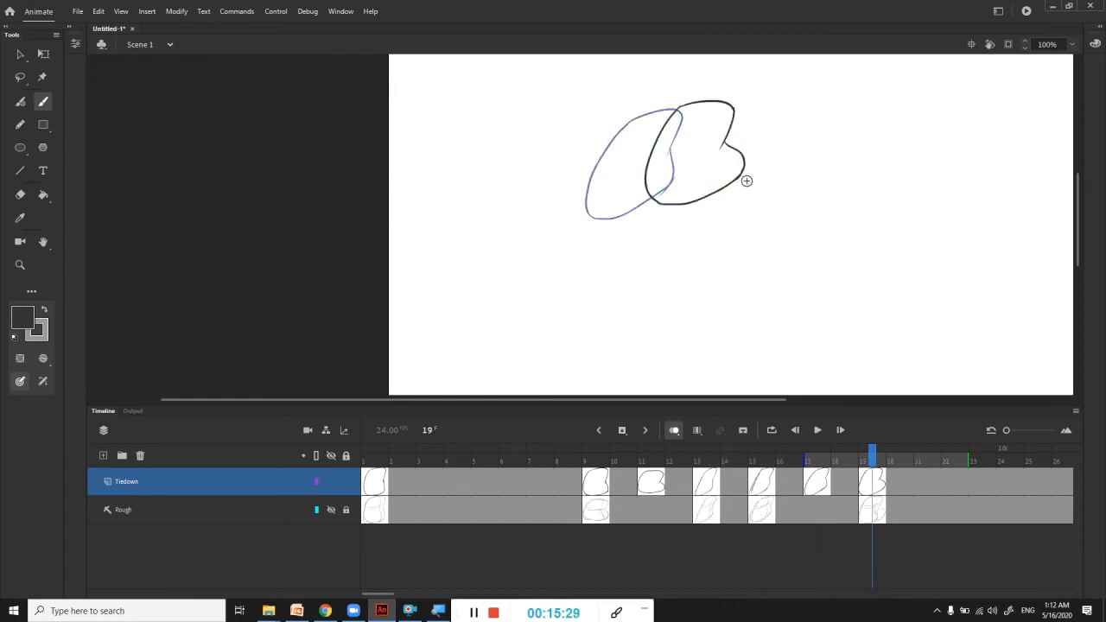
{"action": "left_click", "coordinate": [873, 482]}
{"action": "left_click_drag", "start_coordinate": [873, 483], "coordinate": [930, 490]}
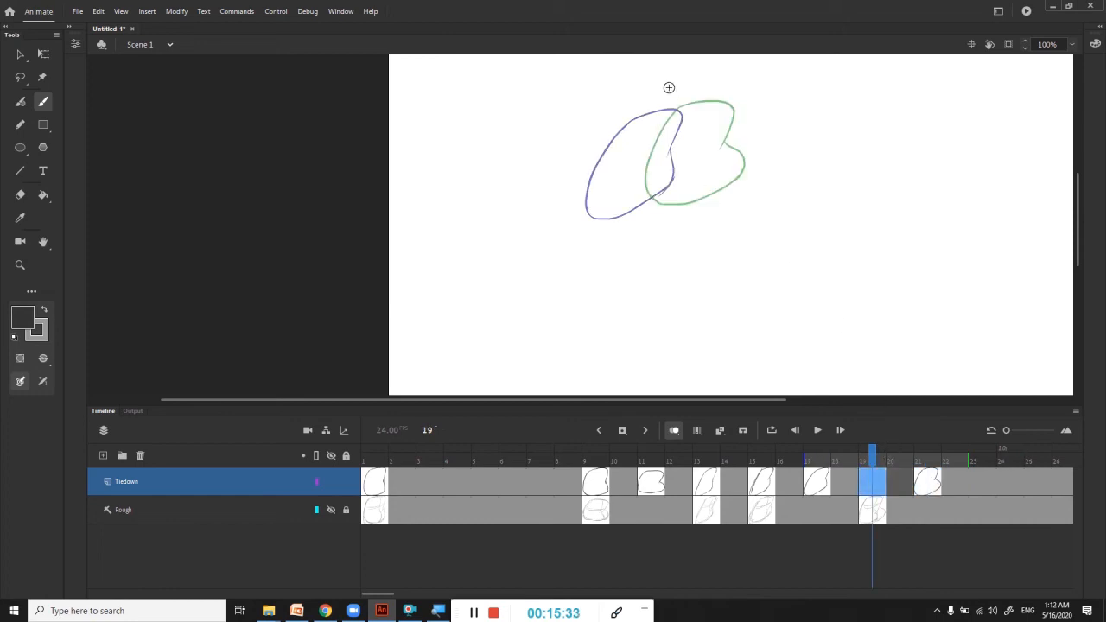
{"action": "mouse_move", "coordinate": [644, 118]}
{"action": "left_mouse_down"}
{"action": "mouse_move", "coordinate": [715, 112]}
{"action": "mouse_move", "coordinate": [707, 106]}
{"action": "mouse_move", "coordinate": [696, 162]}
{"action": "mouse_move", "coordinate": [698, 147]}
{"action": "mouse_move", "coordinate": [637, 153]}
{"action": "mouse_move", "coordinate": [630, 203]}
{"action": "mouse_move", "coordinate": [648, 209]}
{"action": "mouse_move", "coordinate": [707, 173]}
{"action": "left_mouse_up"}
Move the Tiedown keyframe from frame 21 to frame 23 and select the vacated frame 21
{"action": "left_click", "coordinate": [927, 490]}
{"action": "left_click_drag", "start_coordinate": [927, 491], "coordinate": [986, 484]}
{"action": "left_click", "coordinate": [932, 491]}
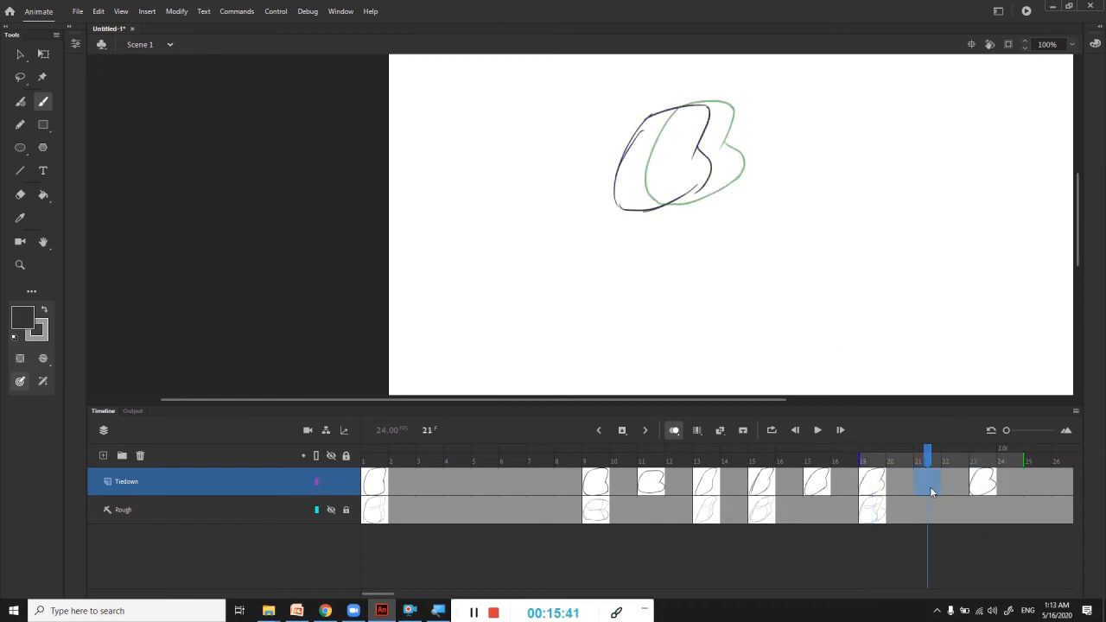
Draw the in-between sack outline on Tiedown frame 21, undoing and redrawing the unsatisfactory strokes
{"action": "mouse_move", "coordinate": [653, 116]}
{"action": "left_mouse_down"}
{"action": "mouse_move", "coordinate": [723, 99]}
{"action": "mouse_move", "coordinate": [719, 185]}
{"action": "left_mouse_up"}
{"action": "key", "text": "ctrl+z"}
{"action": "key", "text": "ctrl+z"}
{"action": "mouse_move", "coordinate": [719, 107]}
{"action": "left_mouse_down"}
{"action": "mouse_move", "coordinate": [712, 146]}
{"action": "mouse_move", "coordinate": [715, 184]}
{"action": "left_mouse_up"}
{"action": "mouse_move", "coordinate": [663, 116]}
{"action": "left_mouse_down"}
{"action": "mouse_move", "coordinate": [656, 202]}
{"action": "mouse_move", "coordinate": [721, 177]}
{"action": "mouse_move", "coordinate": [648, 204]}
{"action": "left_mouse_up"}
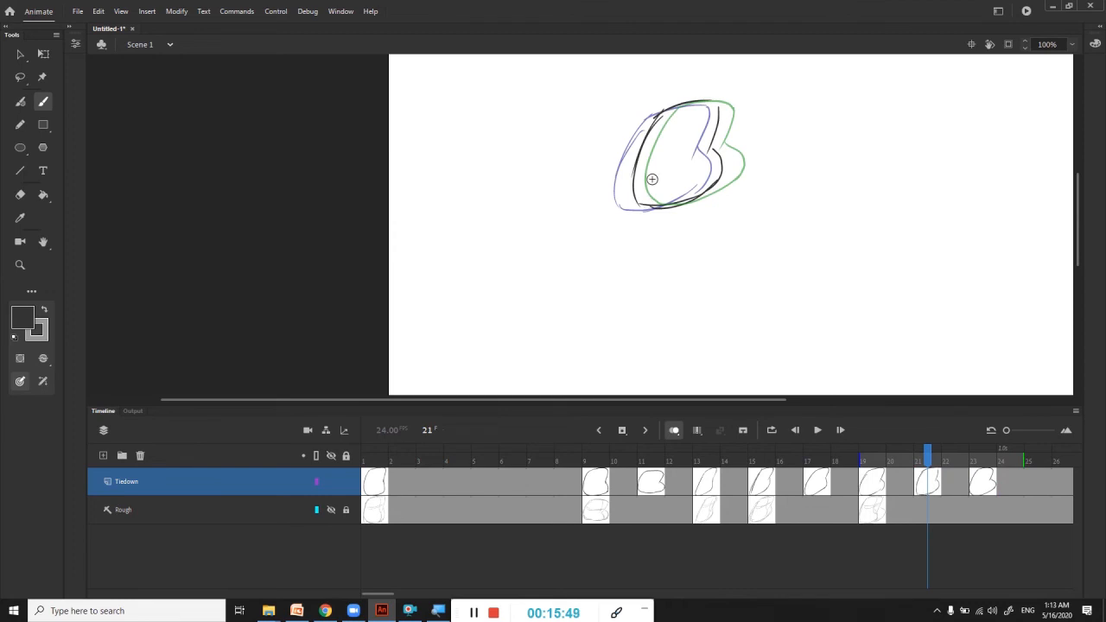
Test the in-betweened animation as an SWF movie, close the preview and scrub through frames 11 to 13
{"action": "key", "text": "ctrl+Return"}
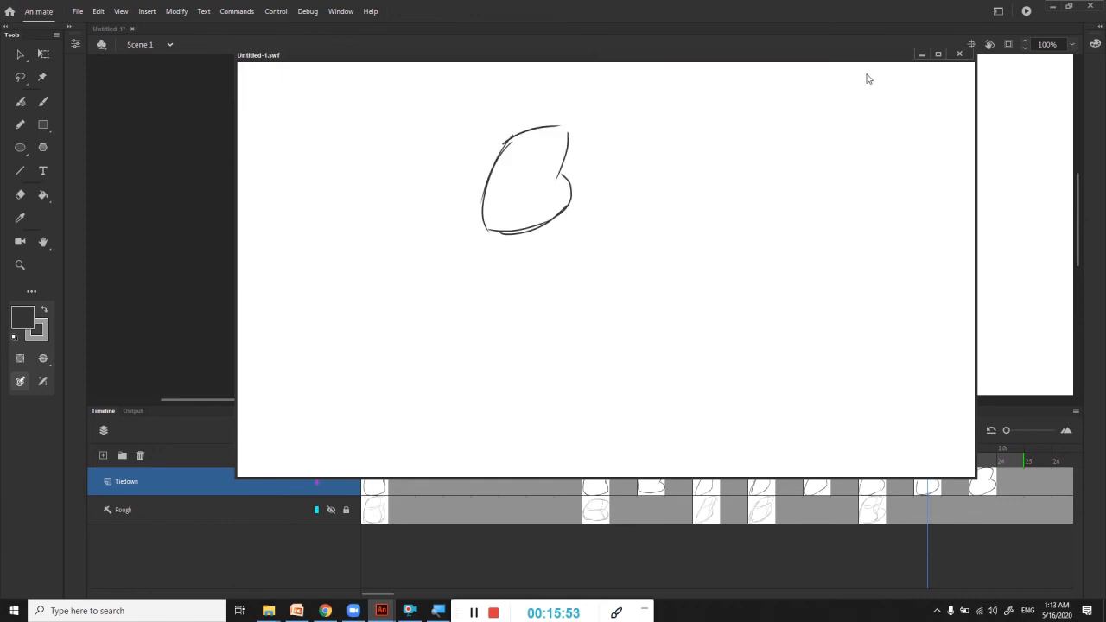
{"action": "left_click", "coordinate": [960, 54]}
{"action": "mouse_move", "coordinate": [624, 449]}
{"action": "left_mouse_down"}
{"action": "mouse_move", "coordinate": [652, 458]}
{"action": "mouse_move", "coordinate": [622, 458]}
{"action": "mouse_move", "coordinate": [650, 455]}
{"action": "left_mouse_up"}
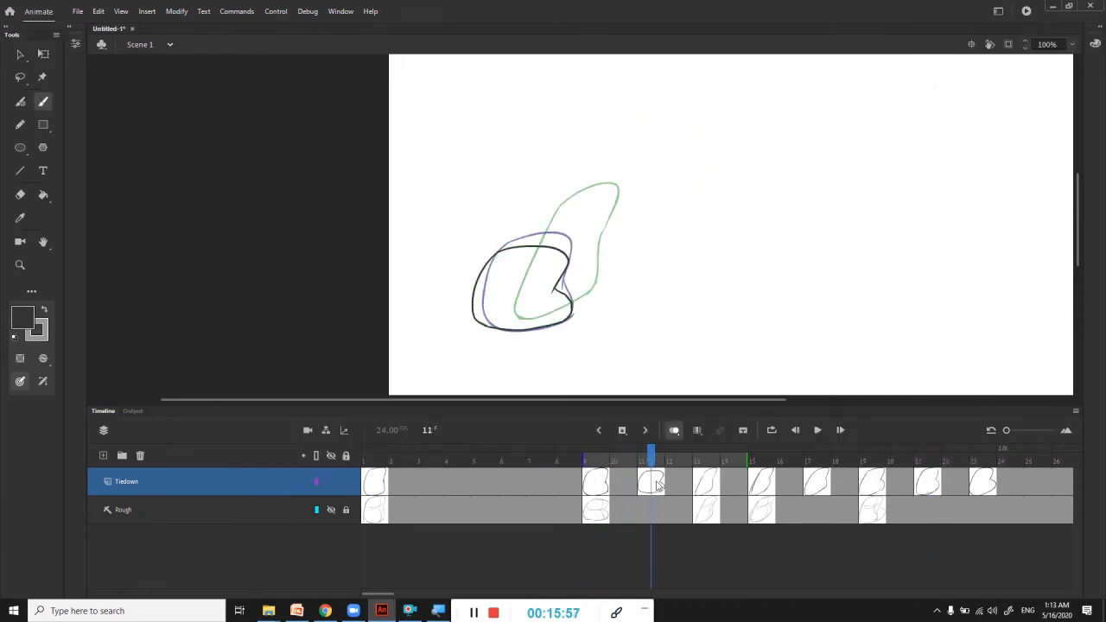
{"action": "left_click_drag", "start_coordinate": [608, 456], "coordinate": [716, 447]}
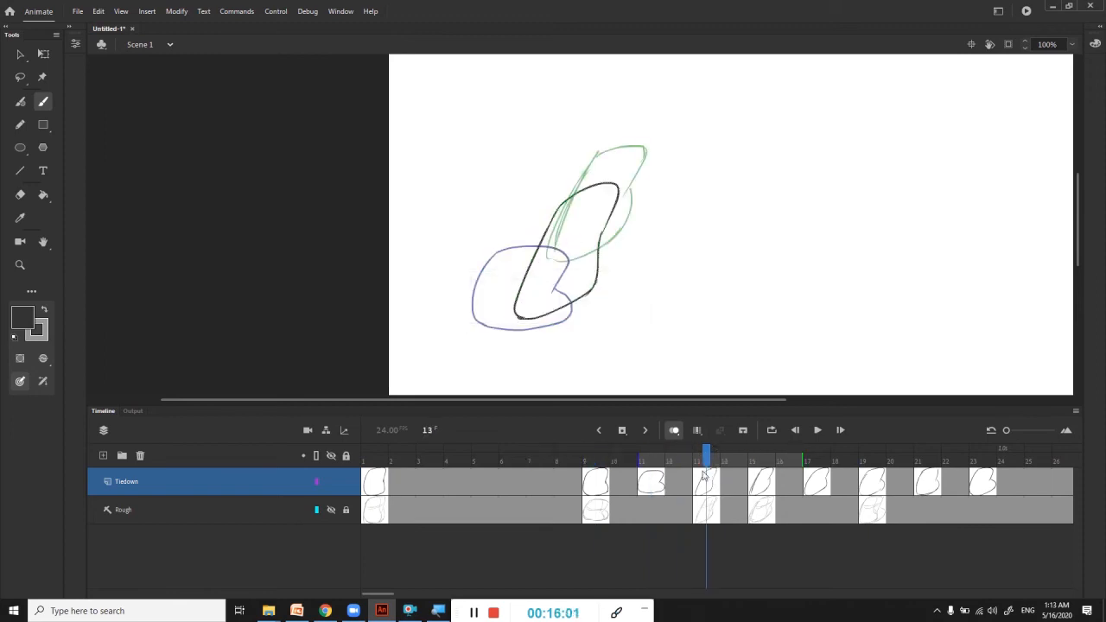
Turn off onion skinning and shorten the Tiedown pose on frame 13 by one frame
{"action": "left_click", "coordinate": [676, 434]}
{"action": "left_click", "coordinate": [705, 484]}
{"action": "left_click", "coordinate": [735, 493]}
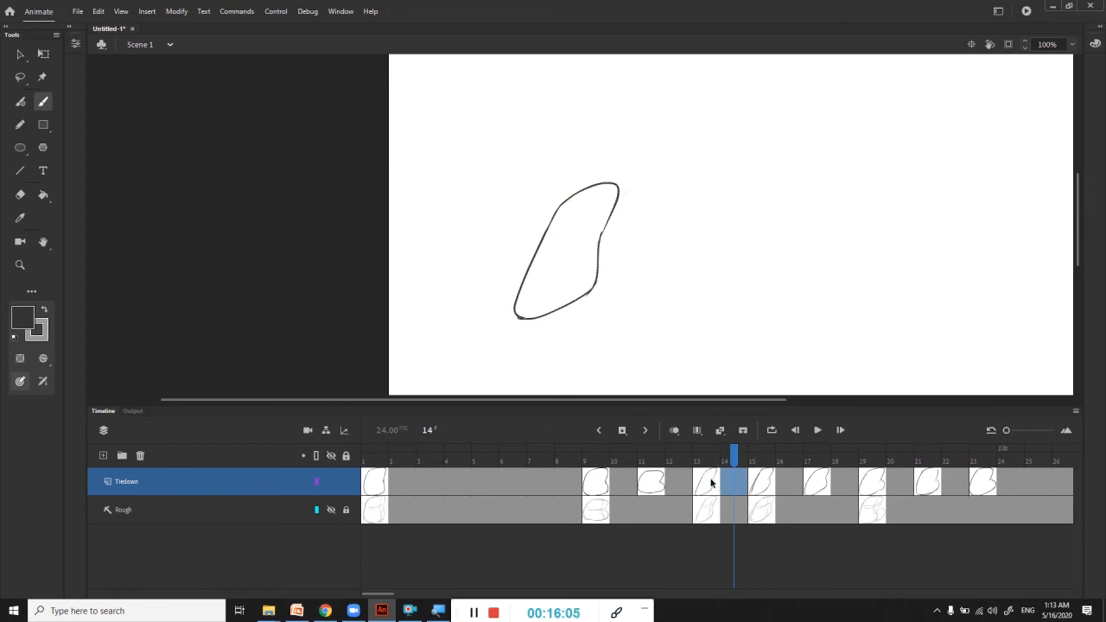
{"action": "left_click", "coordinate": [714, 484]}
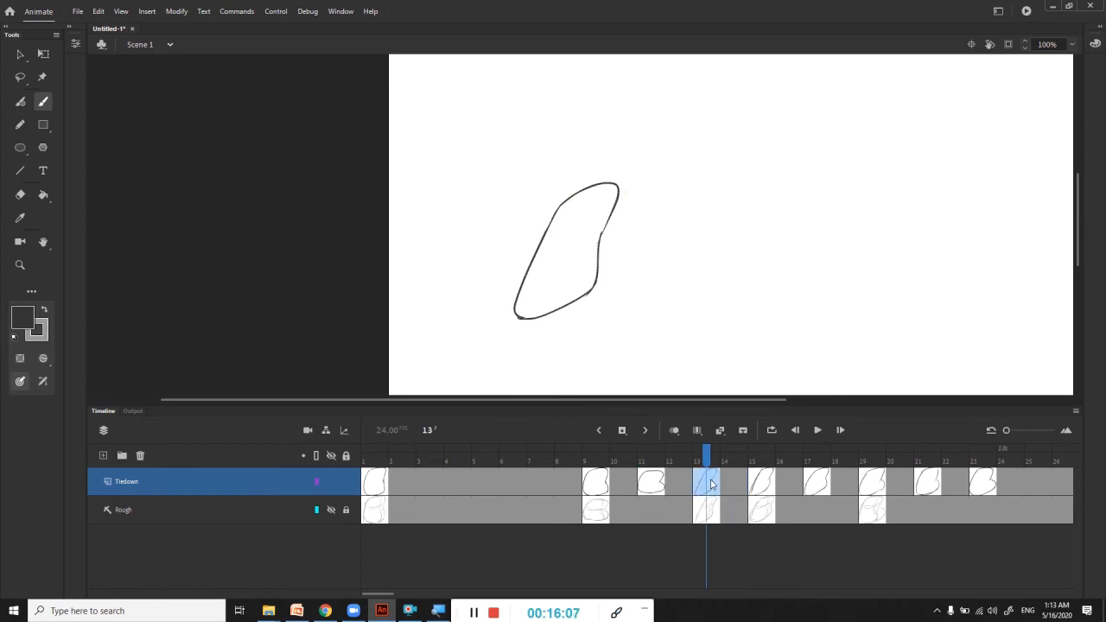
{"action": "key", "text": "shift+F5"}
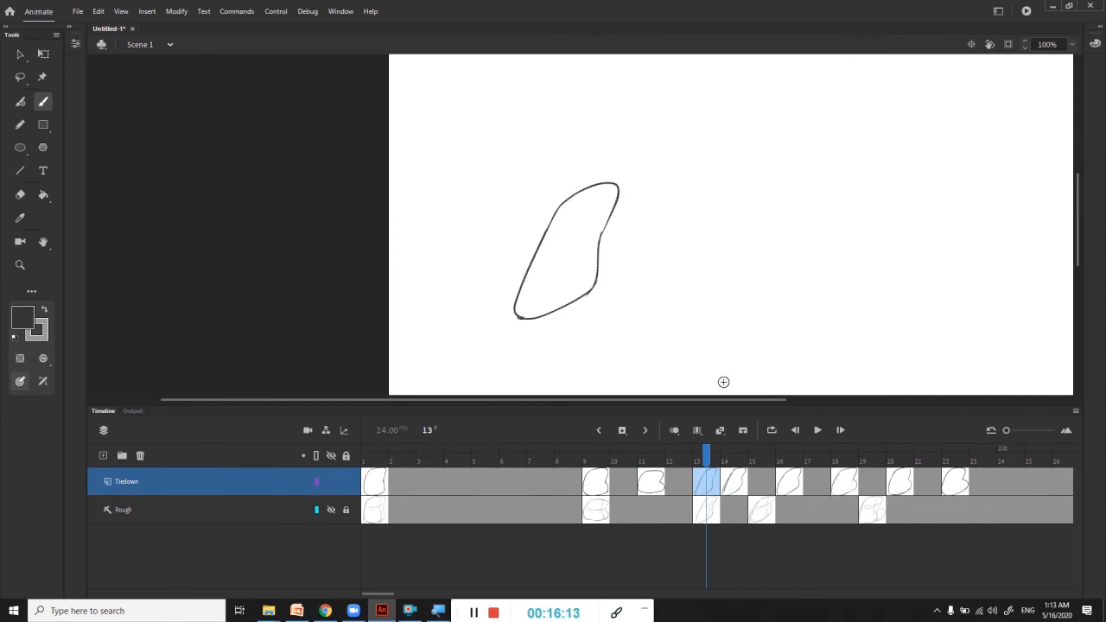
Test the retimed animation as an SWF movie, close the preview and return to frame 1
{"action": "key", "text": "ctrl+Return"}
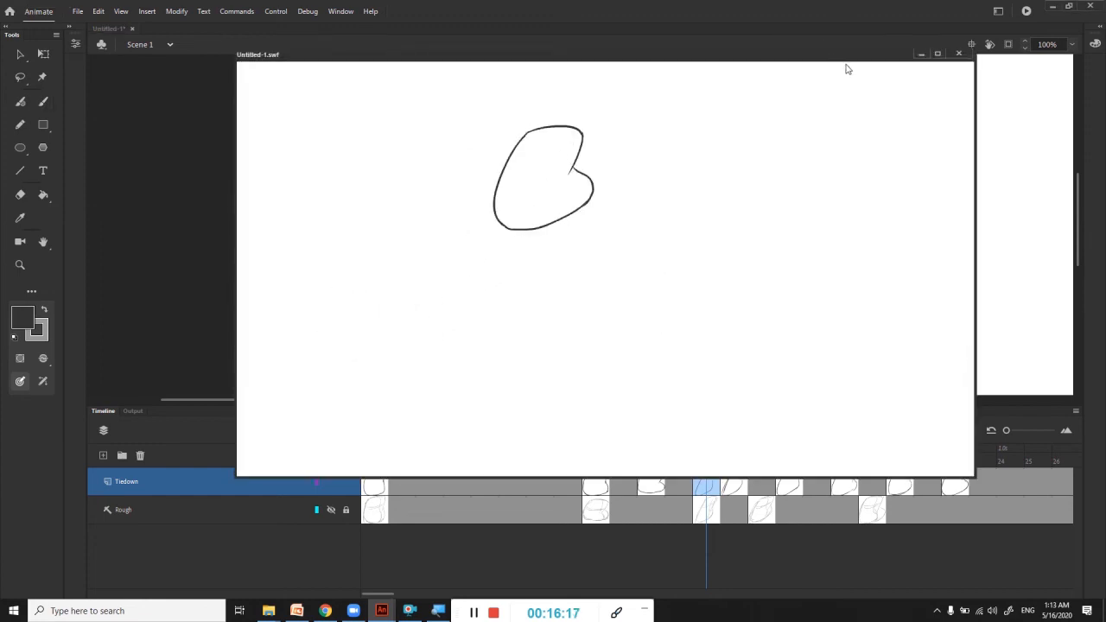
{"action": "left_click", "coordinate": [960, 53]}
{"action": "key", "text": "b"}
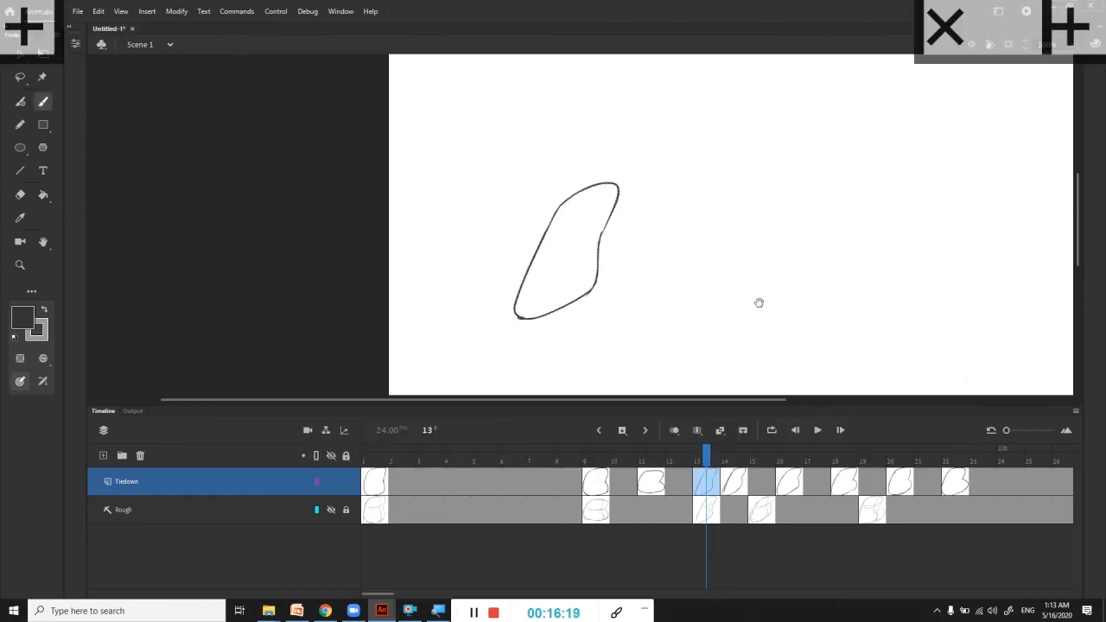
{"action": "left_click_drag", "start_coordinate": [753, 299], "coordinate": [686, 274]}
{"action": "left_click_drag", "start_coordinate": [428, 446], "coordinate": [350, 447]}
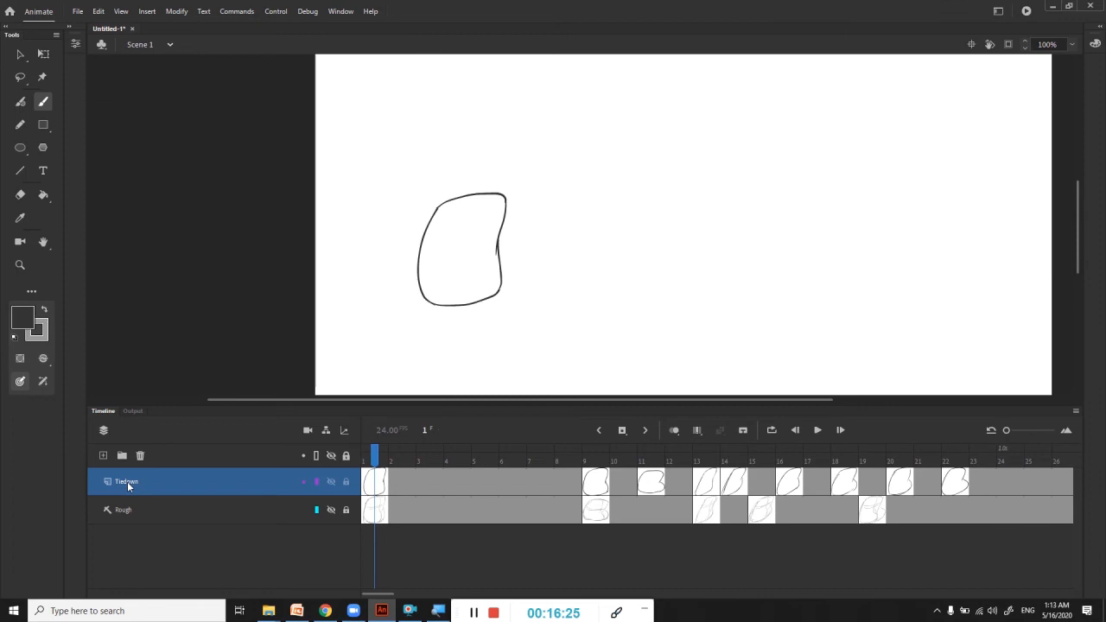
Add a layer named Color, place it beneath the Tiedown layer and lock Tiedown
{"action": "left_click", "coordinate": [104, 457]}
{"action": "double_click", "coordinate": [128, 481]}
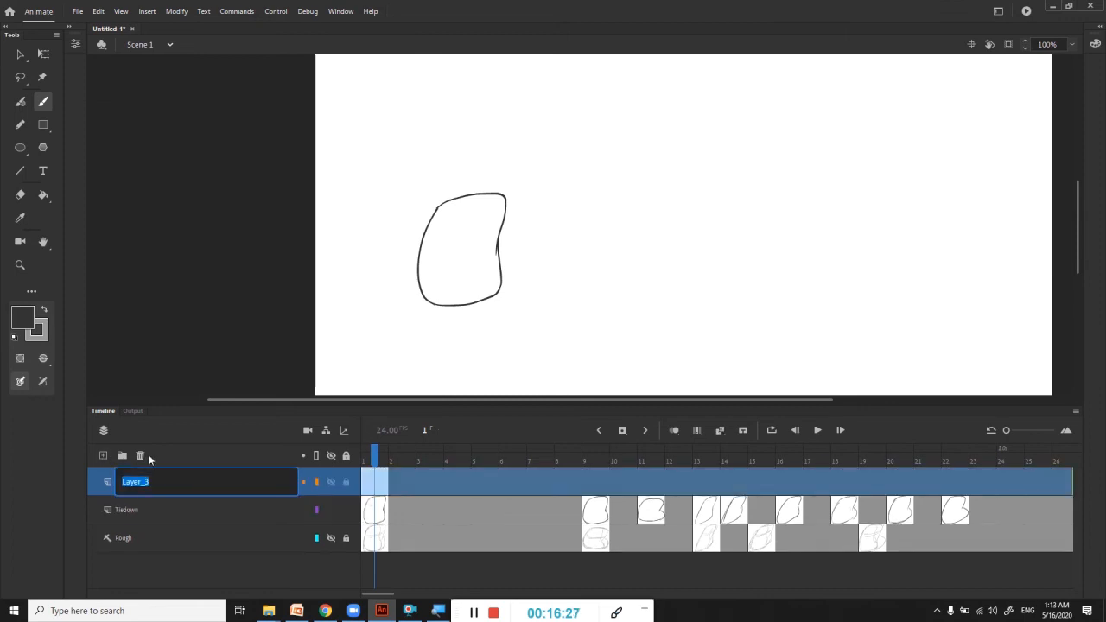
{"action": "type", "text": "Color"}
{"action": "key", "text": "Return"}
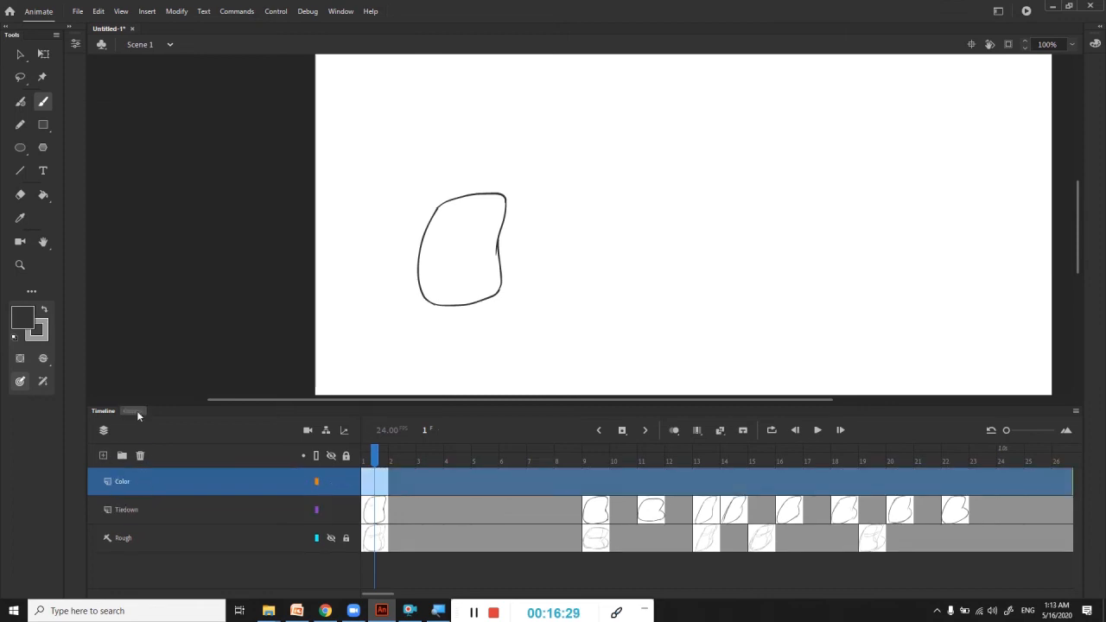
{"action": "left_click_drag", "start_coordinate": [138, 486], "coordinate": [134, 515]}
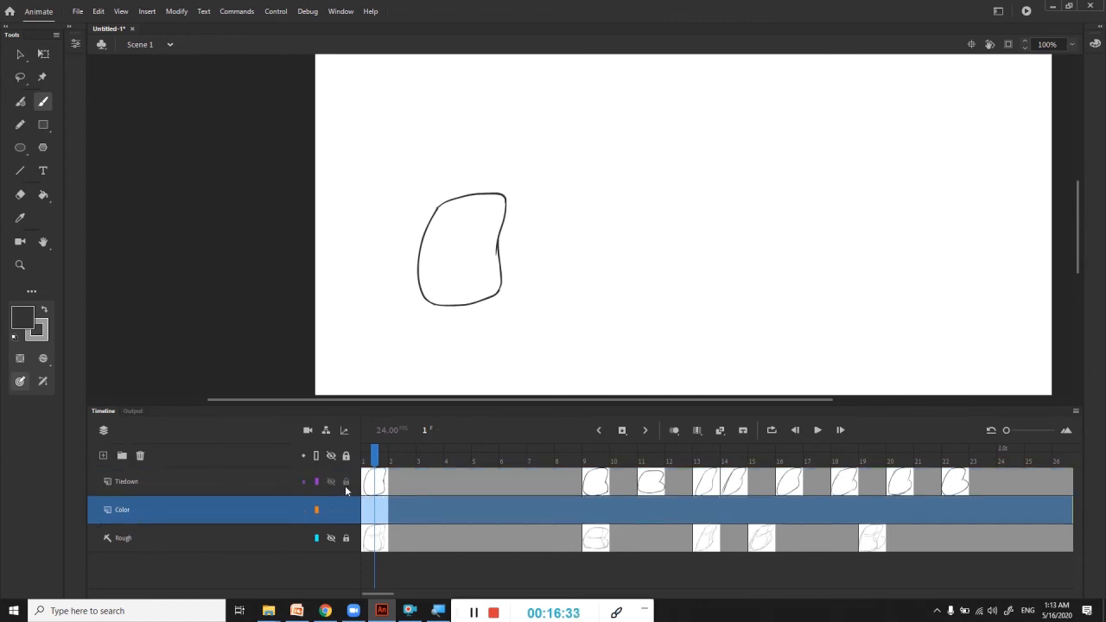
Insert blank keyframes on the Color layer at frames 9, 11, 13, 14, 16, 18, 20 and 23
{"action": "left_click", "coordinate": [593, 508]}
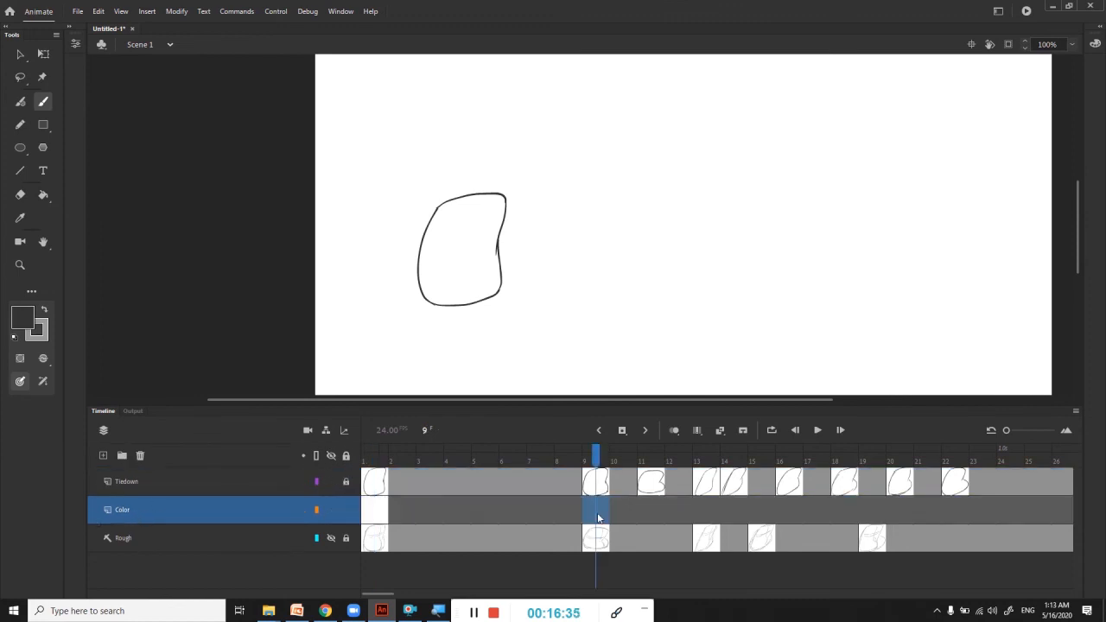
{"action": "key", "text": "F7"}
{"action": "left_click", "coordinate": [653, 510]}
{"action": "key", "text": "F7"}
{"action": "left_click", "coordinate": [713, 510]}
{"action": "key", "text": "F7"}
{"action": "left_click", "coordinate": [733, 510]}
{"action": "key", "text": "F7"}
{"action": "left_click", "coordinate": [789, 510]}
{"action": "key", "text": "F7"}
{"action": "left_click", "coordinate": [845, 511]}
{"action": "key", "text": "F7"}
{"action": "left_click", "coordinate": [899, 509]}
{"action": "key", "text": "F7"}
{"action": "left_click", "coordinate": [970, 514]}
{"action": "key", "text": "F7"}
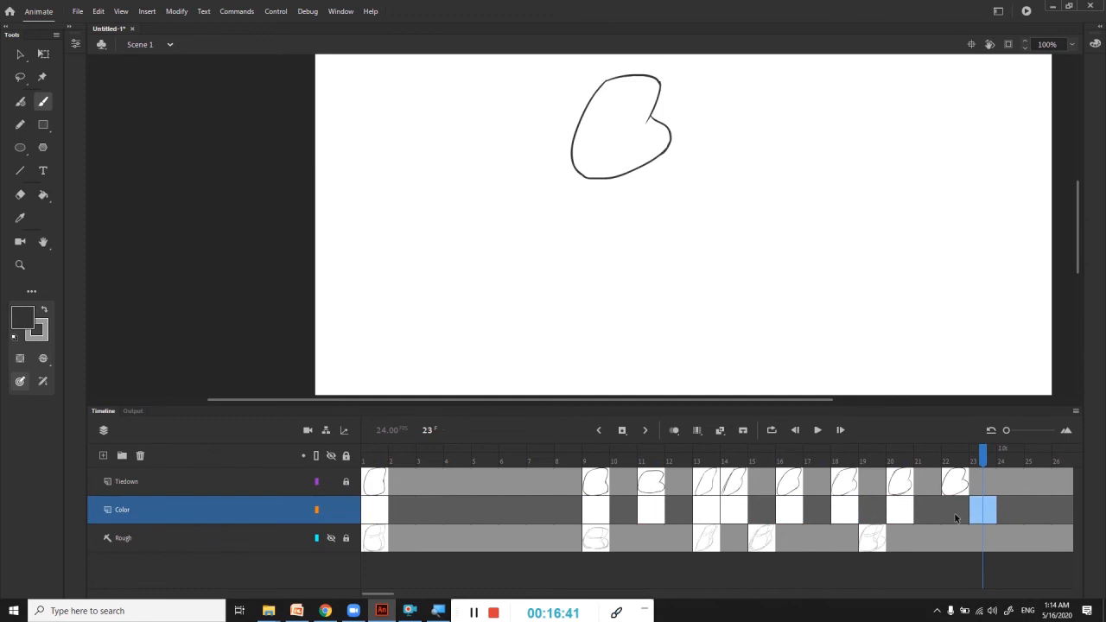
Place the Color layer's last blank keyframe on frame 22 and return to the sack pose on frame 1
{"action": "key", "text": "comma"}
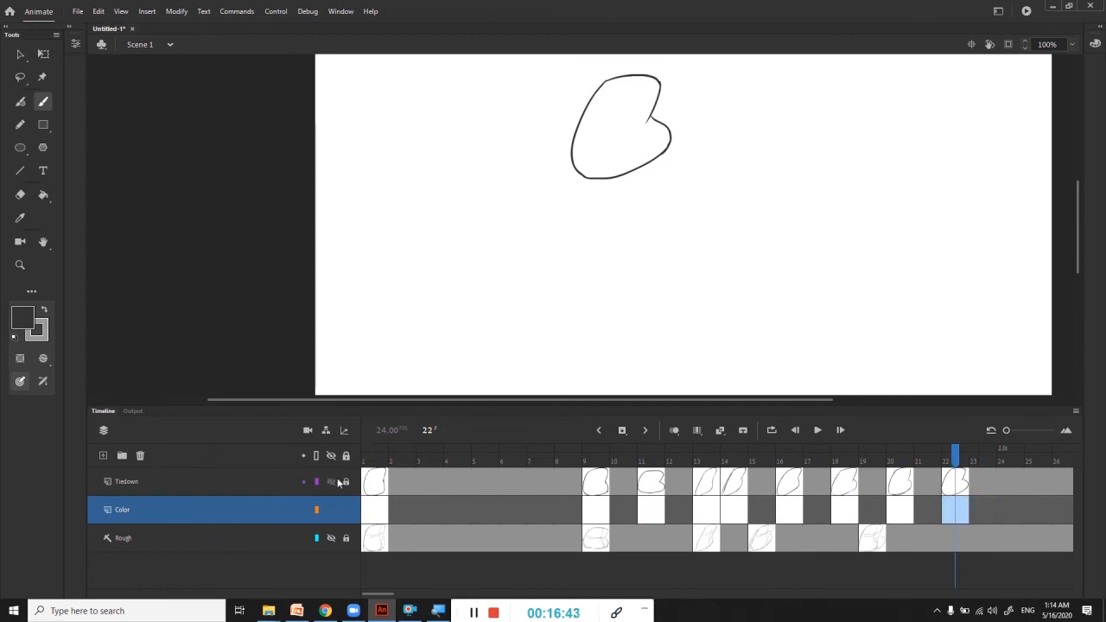
{"action": "left_click", "coordinate": [377, 517]}
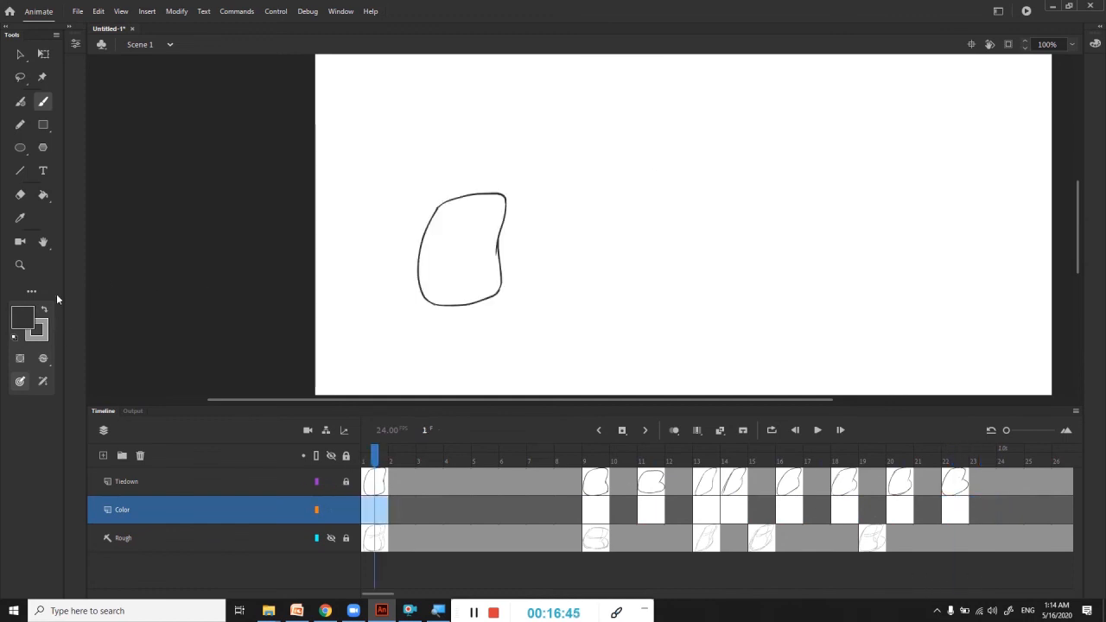
{"action": "key", "text": "ctrl+="}
{"action": "left_click_drag", "start_coordinate": [435, 175], "coordinate": [729, 149]}
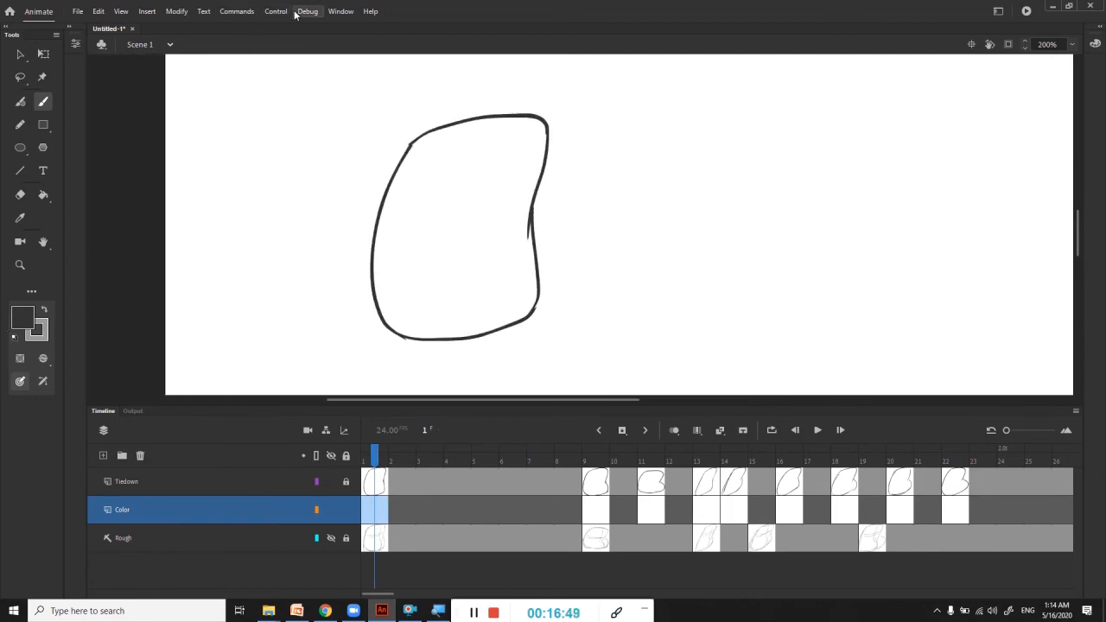
Show the color swatches and save the orange-red FF3300 as a tagged swatch named Floursack
{"action": "left_click", "coordinate": [344, 12]}
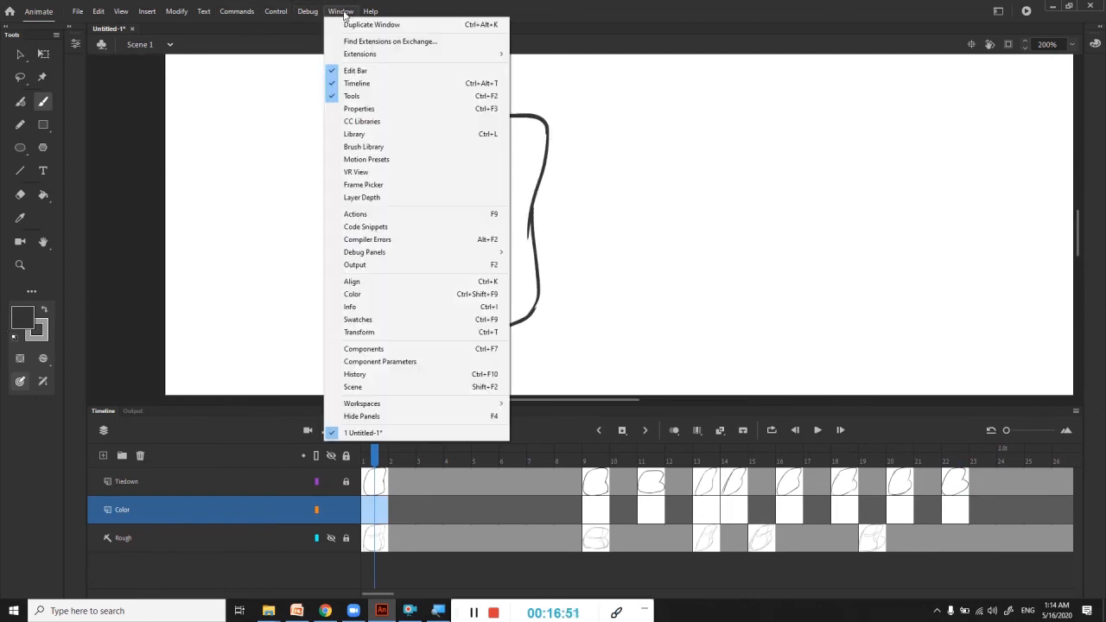
{"action": "left_click", "coordinate": [386, 322]}
{"action": "left_click_drag", "start_coordinate": [211, 74], "coordinate": [852, 83]}
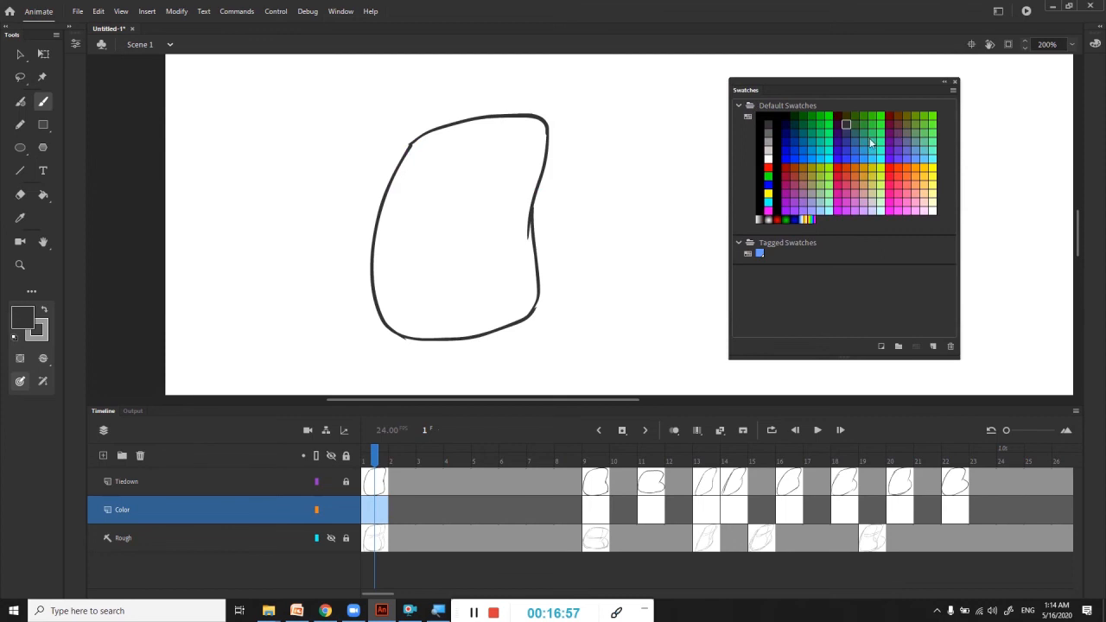
{"action": "left_click", "coordinate": [898, 168]}
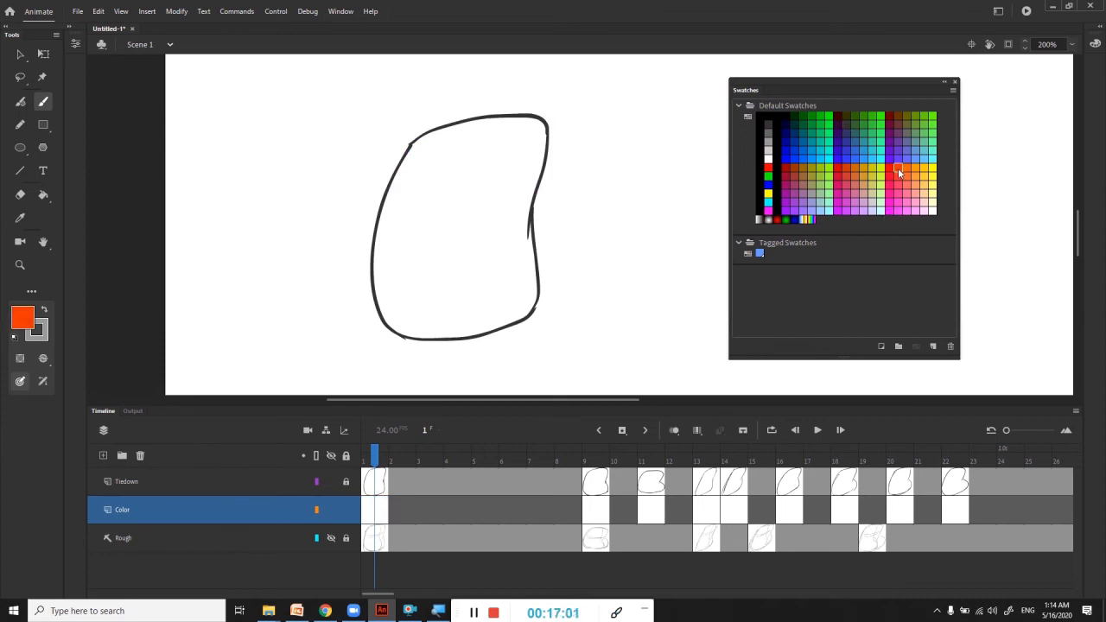
{"action": "left_click", "coordinate": [883, 347]}
{"action": "left_click_drag", "start_coordinate": [542, 164], "coordinate": [571, 139]}
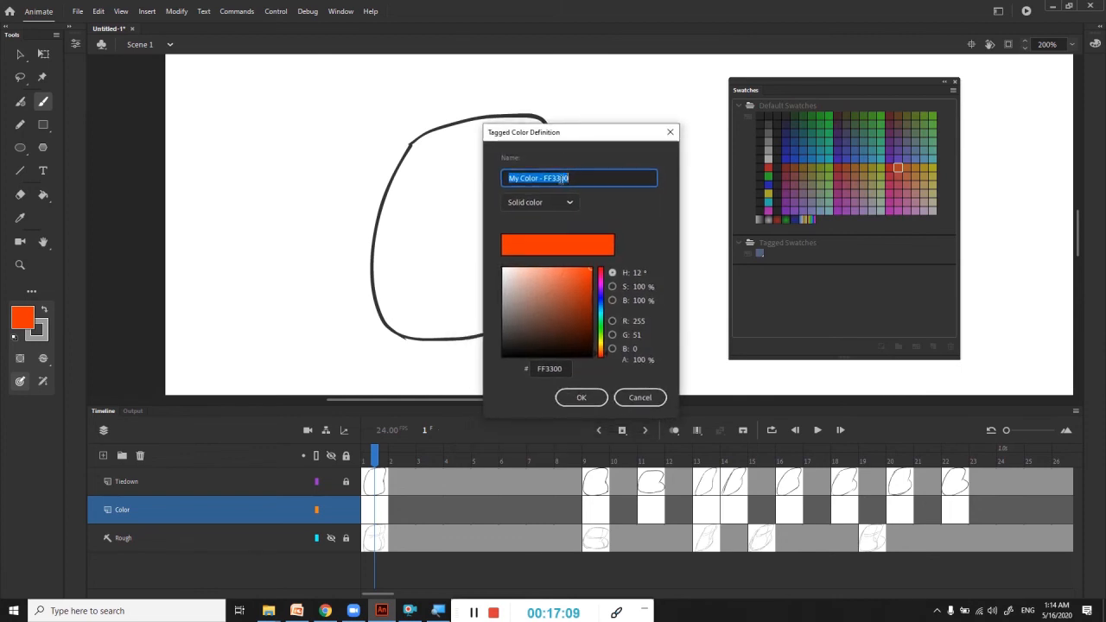
{"action": "type", "text": "Floursack"}
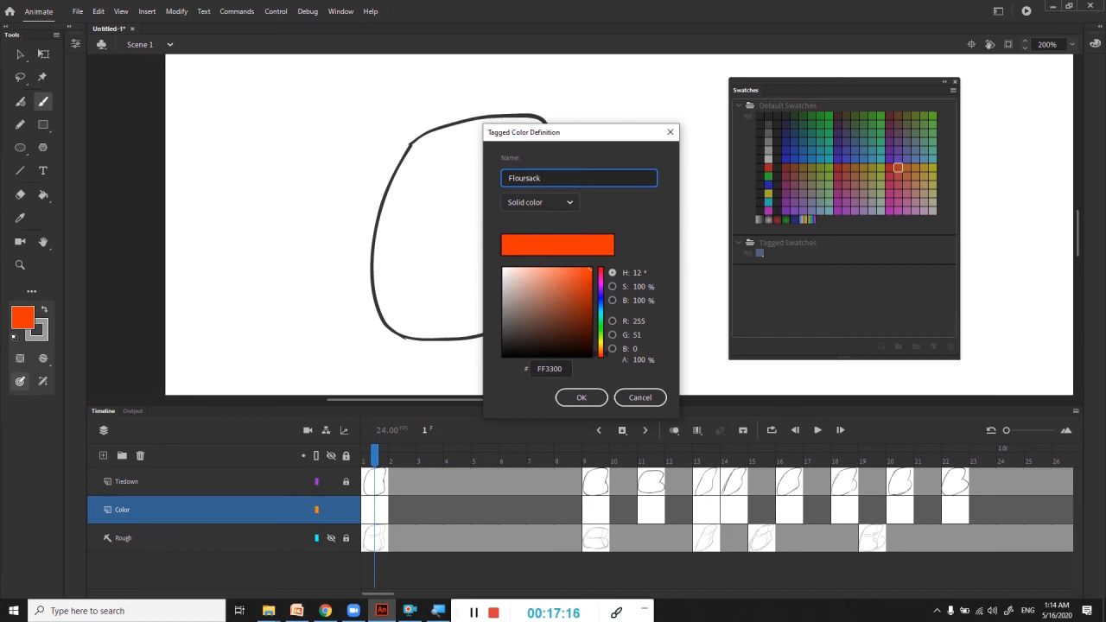
{"action": "key", "text": "Return"}
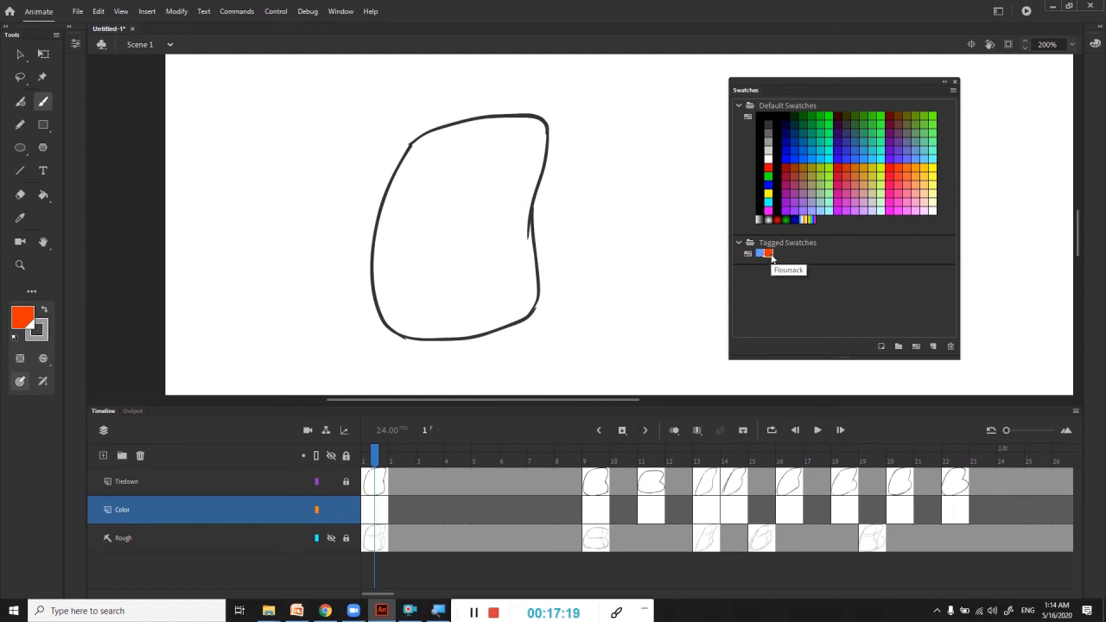
Trace the sack outline on the Color layer at frame 1 with the orange-red brush and fill its inside
{"action": "left_click_drag", "start_coordinate": [576, 223], "coordinate": [632, 195]}
{"action": "left_click_drag", "start_coordinate": [516, 167], "coordinate": [513, 161]}
{"action": "mouse_move", "coordinate": [468, 104]}
{"action": "left_mouse_down"}
{"action": "mouse_move", "coordinate": [439, 162]}
{"action": "mouse_move", "coordinate": [427, 223]}
{"action": "mouse_move", "coordinate": [435, 288]}
{"action": "mouse_move", "coordinate": [491, 303]}
{"action": "left_mouse_up"}
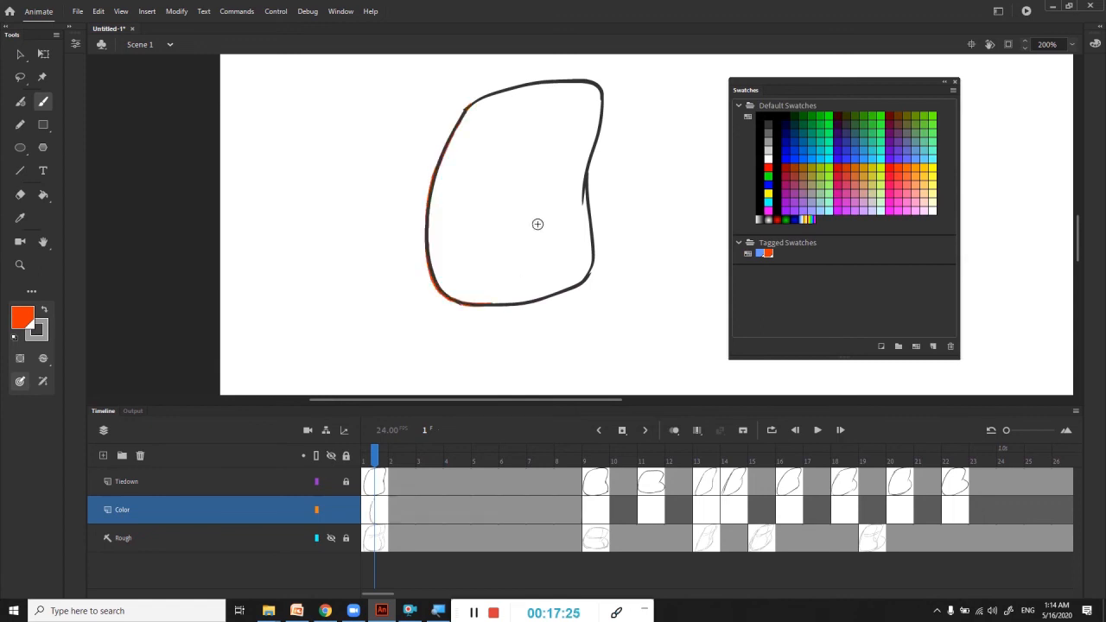
{"action": "mouse_move", "coordinate": [530, 84]}
{"action": "left_mouse_down"}
{"action": "mouse_move", "coordinate": [600, 87]}
{"action": "mouse_move", "coordinate": [575, 211]}
{"action": "left_mouse_up"}
{"action": "mouse_move", "coordinate": [590, 159]}
{"action": "left_mouse_down"}
{"action": "mouse_move", "coordinate": [585, 283]}
{"action": "mouse_move", "coordinate": [540, 297]}
{"action": "mouse_move", "coordinate": [565, 289]}
{"action": "left_mouse_up"}
{"action": "key", "text": "k"}
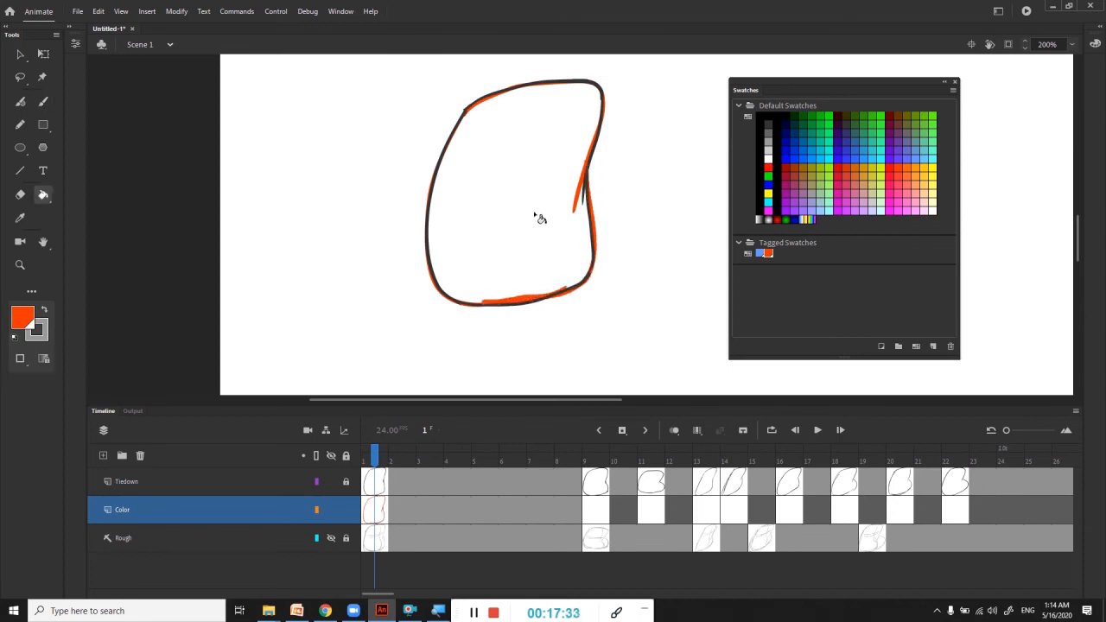
{"action": "left_click", "coordinate": [524, 155]}
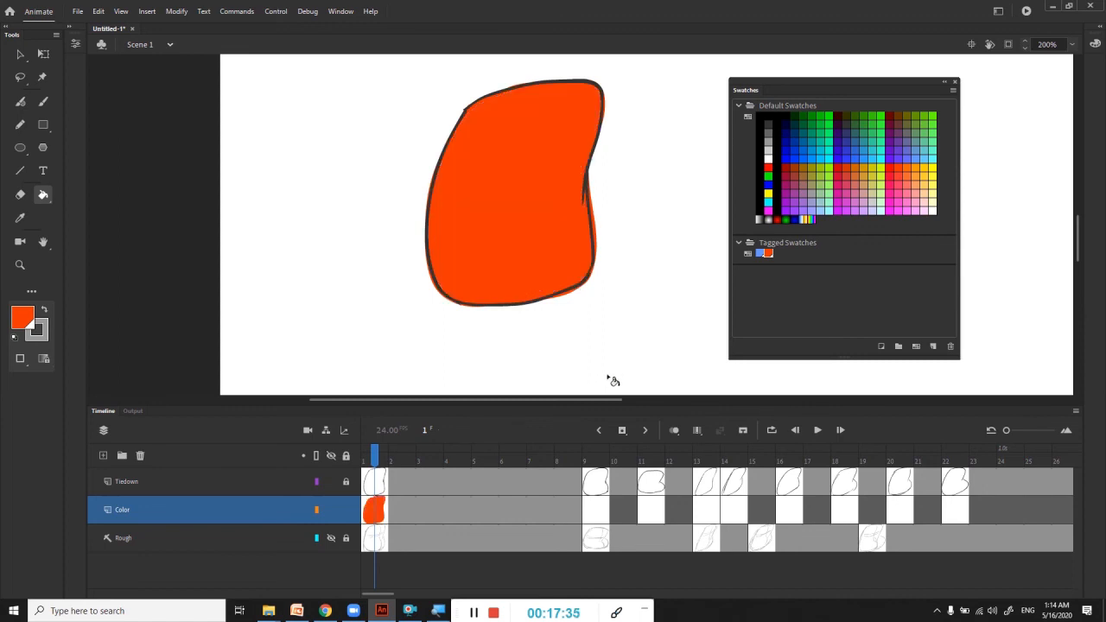
Brush a closed orange-red outline around the sack on the Color layer at frame 9 and fill it
{"action": "left_click", "coordinate": [598, 516]}
{"action": "key", "text": "b"}
{"action": "left_click_drag", "start_coordinate": [445, 136], "coordinate": [422, 178]}
{"action": "left_click_drag", "start_coordinate": [412, 235], "coordinate": [464, 296]}
{"action": "mouse_move", "coordinate": [446, 142]}
{"action": "left_mouse_down"}
{"action": "mouse_move", "coordinate": [514, 110]}
{"action": "mouse_move", "coordinate": [565, 108]}
{"action": "mouse_move", "coordinate": [585, 121]}
{"action": "mouse_move", "coordinate": [561, 238]}
{"action": "left_mouse_up"}
{"action": "left_click_drag", "start_coordinate": [567, 193], "coordinate": [588, 242]}
{"action": "mouse_move", "coordinate": [442, 297]}
{"action": "left_mouse_down"}
{"action": "mouse_move", "coordinate": [460, 305]}
{"action": "mouse_move", "coordinate": [574, 285]}
{"action": "left_mouse_up"}
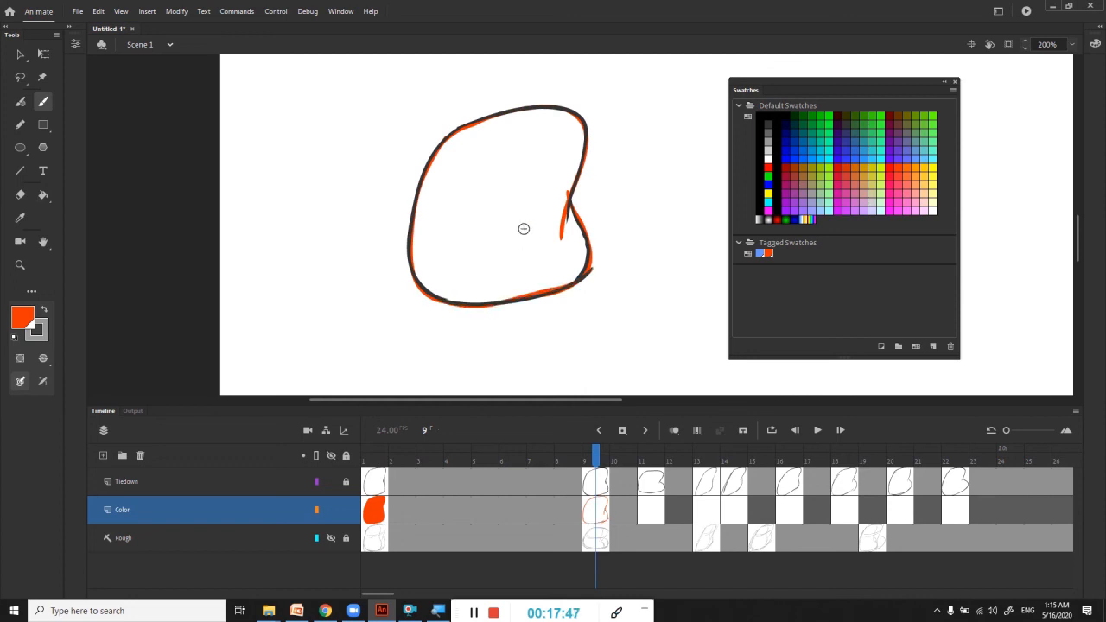
{"action": "key", "text": "k"}
{"action": "left_click", "coordinate": [525, 223]}
Brush a closed orange-red outline around the squashed sack on the Color layer at frame 11 and fill it
{"action": "left_click", "coordinate": [651, 509]}
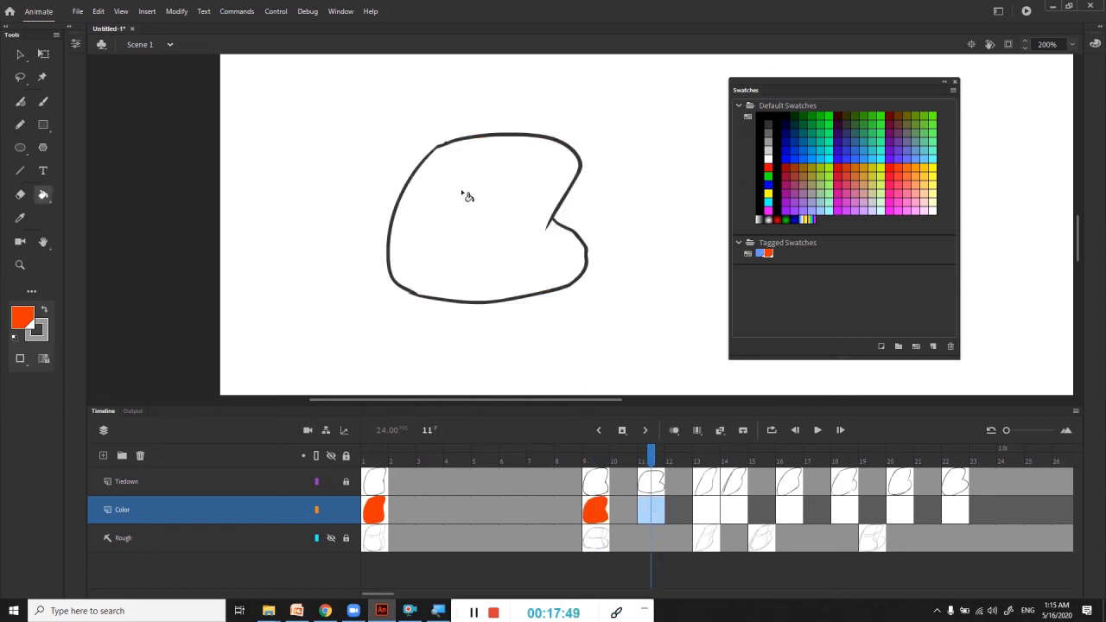
{"action": "key", "text": "b"}
{"action": "mouse_move", "coordinate": [440, 147]}
{"action": "left_mouse_down"}
{"action": "mouse_move", "coordinate": [396, 217]}
{"action": "mouse_move", "coordinate": [389, 253]}
{"action": "mouse_move", "coordinate": [417, 296]}
{"action": "left_mouse_up"}
{"action": "mouse_move", "coordinate": [439, 145]}
{"action": "left_mouse_down"}
{"action": "mouse_move", "coordinate": [527, 134]}
{"action": "mouse_move", "coordinate": [580, 154]}
{"action": "mouse_move", "coordinate": [541, 240]}
{"action": "mouse_move", "coordinate": [555, 220]}
{"action": "mouse_move", "coordinate": [547, 209]}
{"action": "mouse_move", "coordinate": [593, 256]}
{"action": "mouse_move", "coordinate": [590, 277]}
{"action": "mouse_move", "coordinate": [465, 300]}
{"action": "mouse_move", "coordinate": [407, 294]}
{"action": "mouse_move", "coordinate": [473, 299]}
{"action": "left_mouse_up"}
{"action": "key", "text": "k"}
{"action": "left_click", "coordinate": [497, 222]}
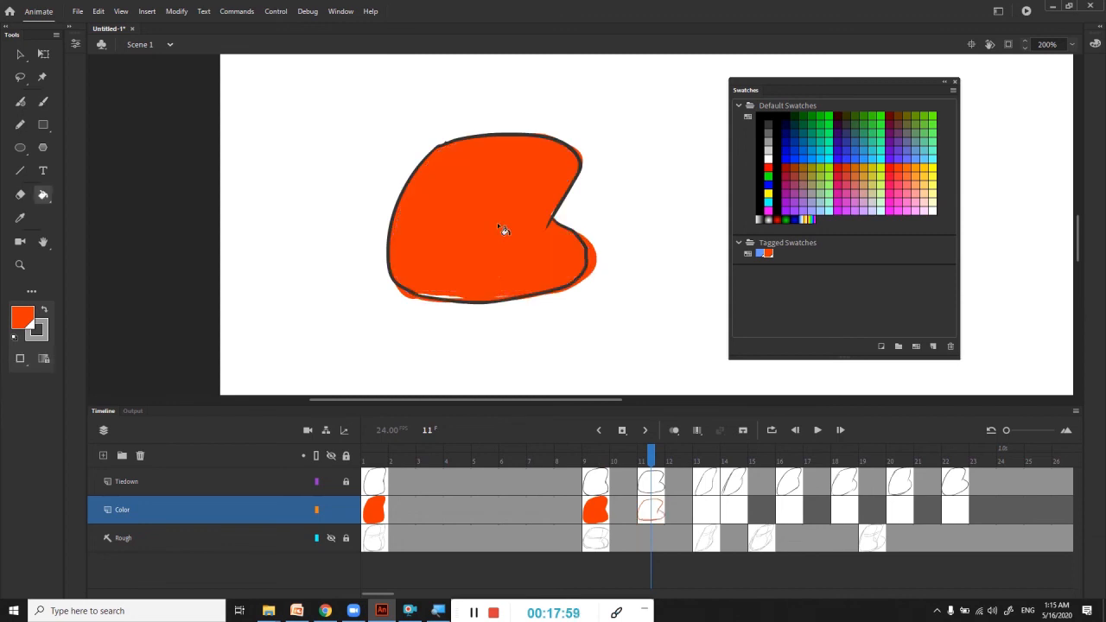
Erase the orange-red paint spilling outside the frame 11 outline and test the movie as an SWF
{"action": "key", "text": "e"}
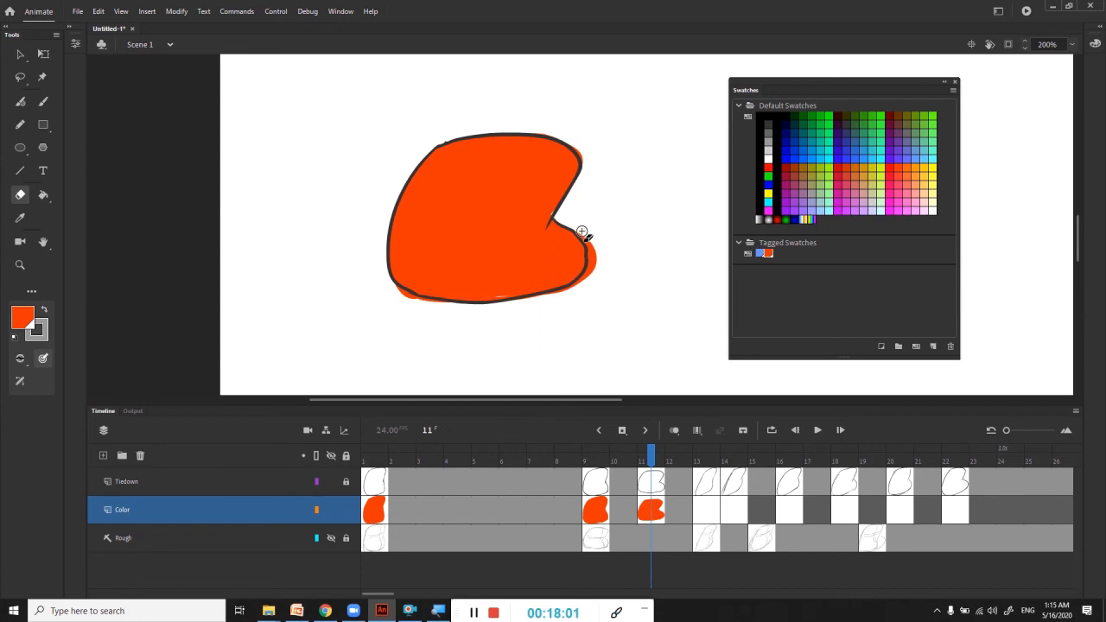
{"action": "mouse_move", "coordinate": [596, 247]}
{"action": "left_mouse_down"}
{"action": "mouse_move", "coordinate": [585, 289]}
{"action": "mouse_move", "coordinate": [565, 301]}
{"action": "mouse_move", "coordinate": [588, 267]}
{"action": "left_mouse_up"}
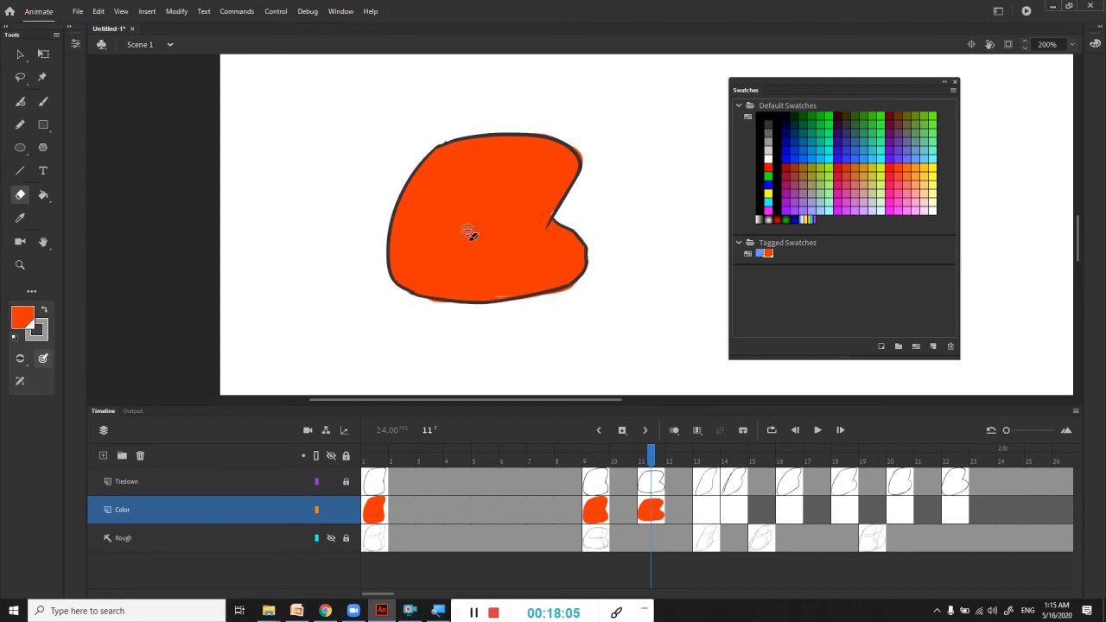
{"action": "mouse_move", "coordinate": [383, 224]}
{"action": "left_mouse_down"}
{"action": "mouse_move", "coordinate": [454, 140]}
{"action": "mouse_move", "coordinate": [546, 134]}
{"action": "left_mouse_up"}
{"action": "key", "text": "ctrl+z"}
{"action": "key", "text": "ctrl+Return"}
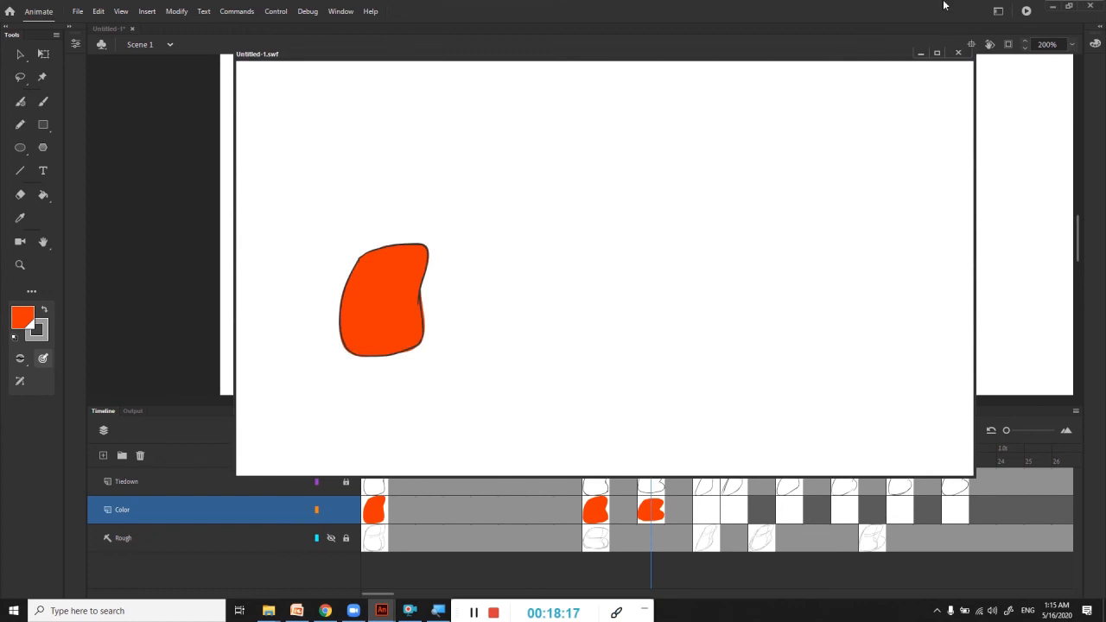
{"action": "left_click", "coordinate": [958, 53]}
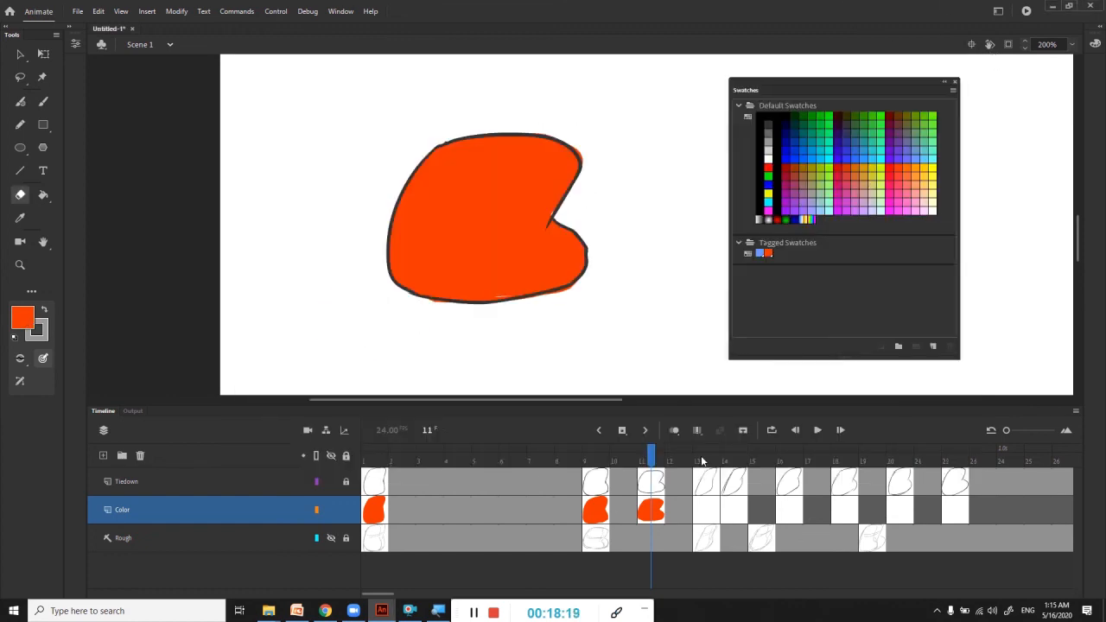
Lock Color, unlock Tiedown and erase the doubled inner line on the frame 14 pose, testing the SWF movie again
{"action": "left_click", "coordinate": [735, 463]}
{"action": "mouse_move", "coordinate": [512, 161]}
{"action": "left_mouse_down"}
{"action": "mouse_move", "coordinate": [482, 269]}
{"action": "mouse_move", "coordinate": [501, 348]}
{"action": "left_mouse_up"}
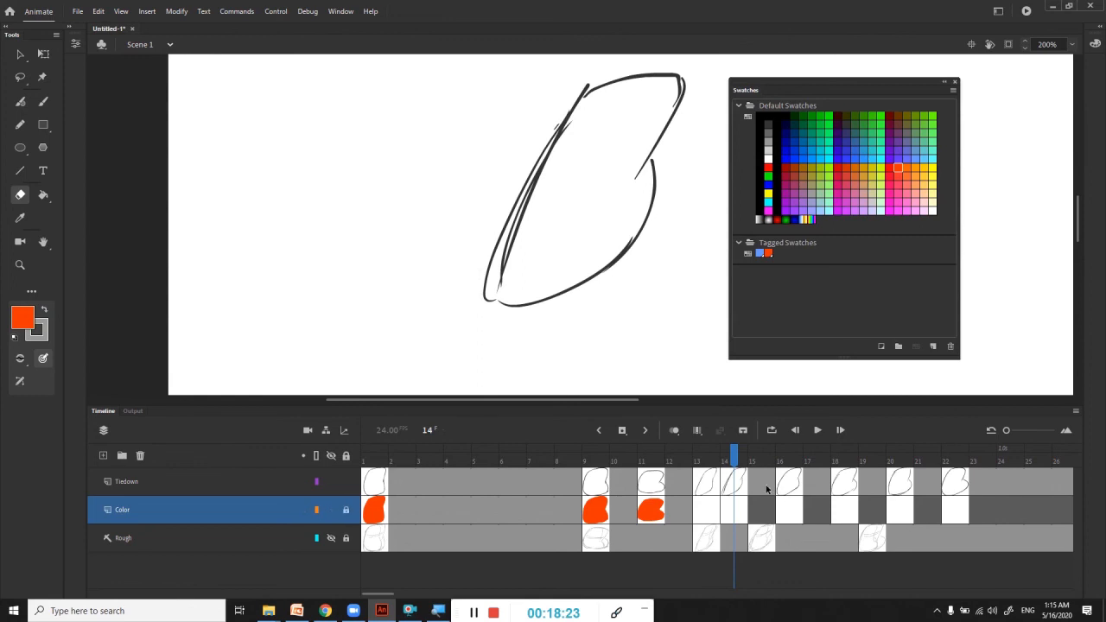
{"action": "left_click", "coordinate": [735, 482]}
{"action": "mouse_move", "coordinate": [544, 176]}
{"action": "left_mouse_down"}
{"action": "mouse_move", "coordinate": [505, 286]}
{"action": "mouse_move", "coordinate": [545, 158]}
{"action": "left_mouse_up"}
{"action": "key", "text": "ctrl+Return"}
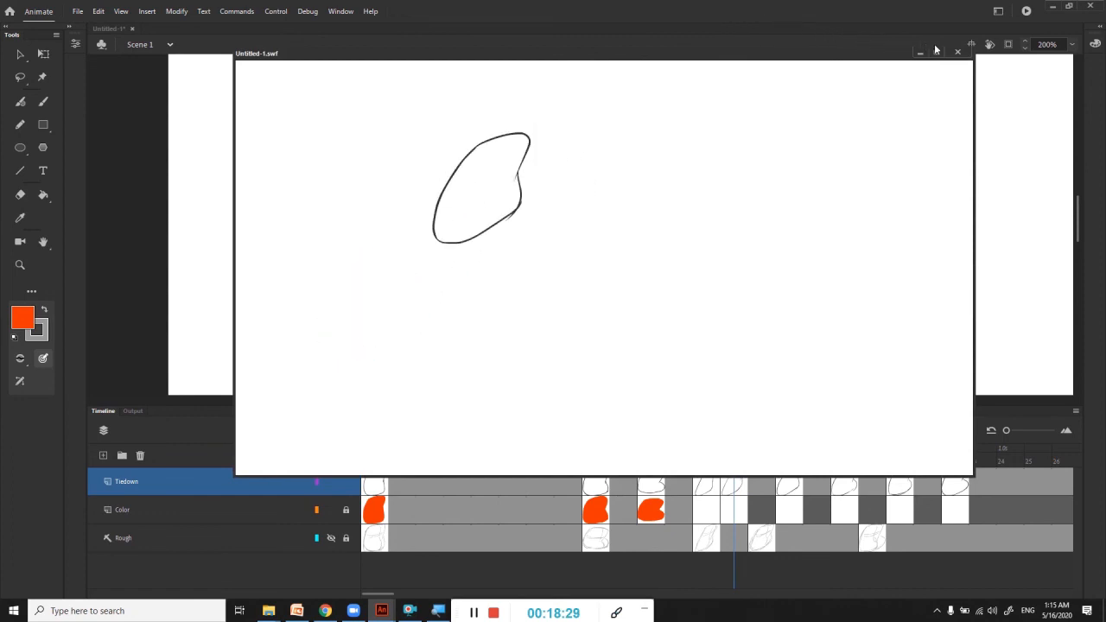
{"action": "left_click", "coordinate": [957, 51]}
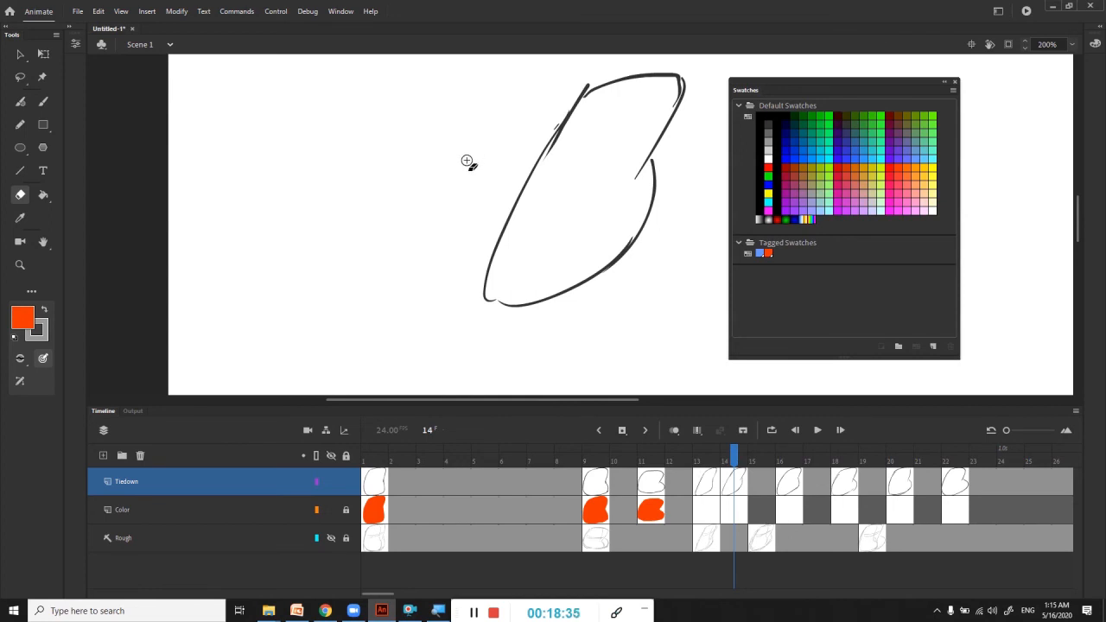
Export all frames as a 1280 × 720 H.264 video named FS on the Desktop, using the Facebook 720p HD preset
{"action": "left_click", "coordinate": [78, 12]}
{"action": "mouse_move", "coordinate": [143, 193]}
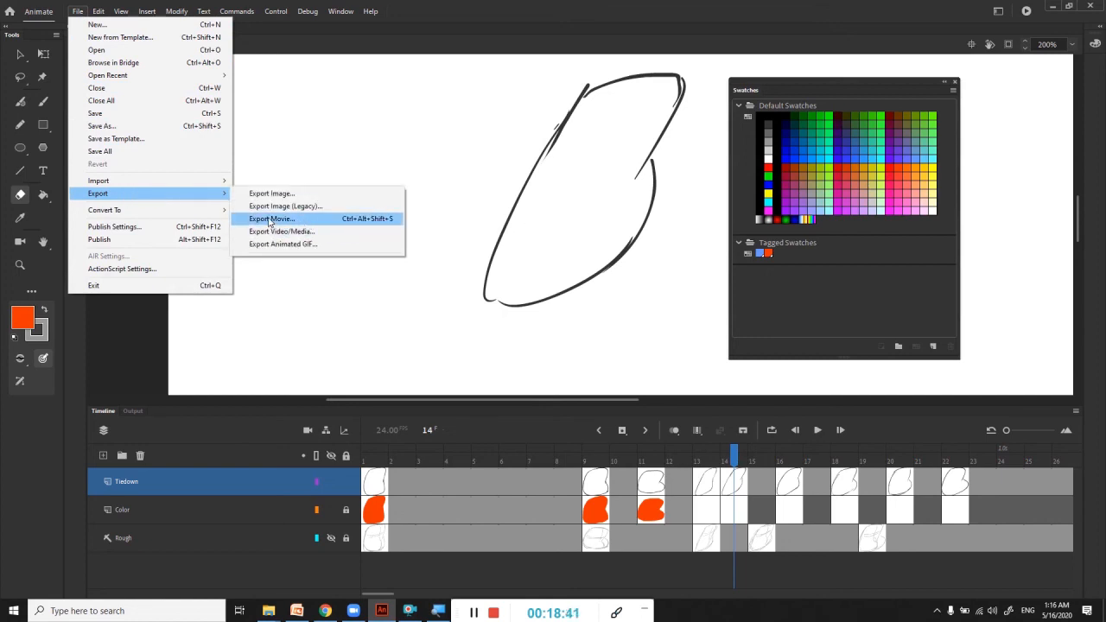
{"action": "left_click", "coordinate": [300, 234]}
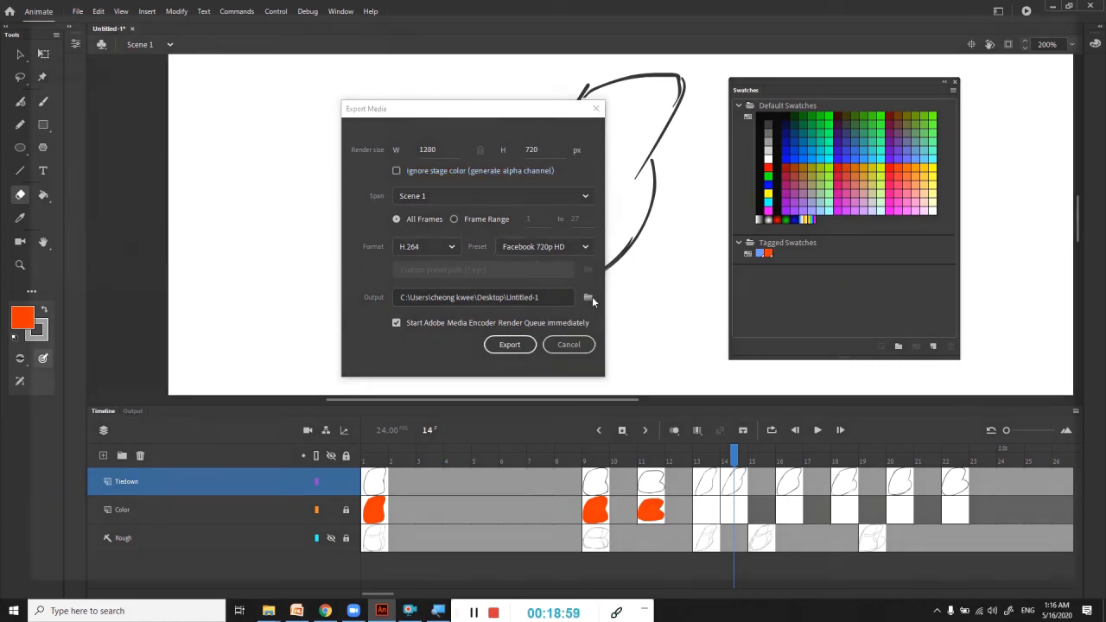
{"action": "left_click", "coordinate": [589, 297]}
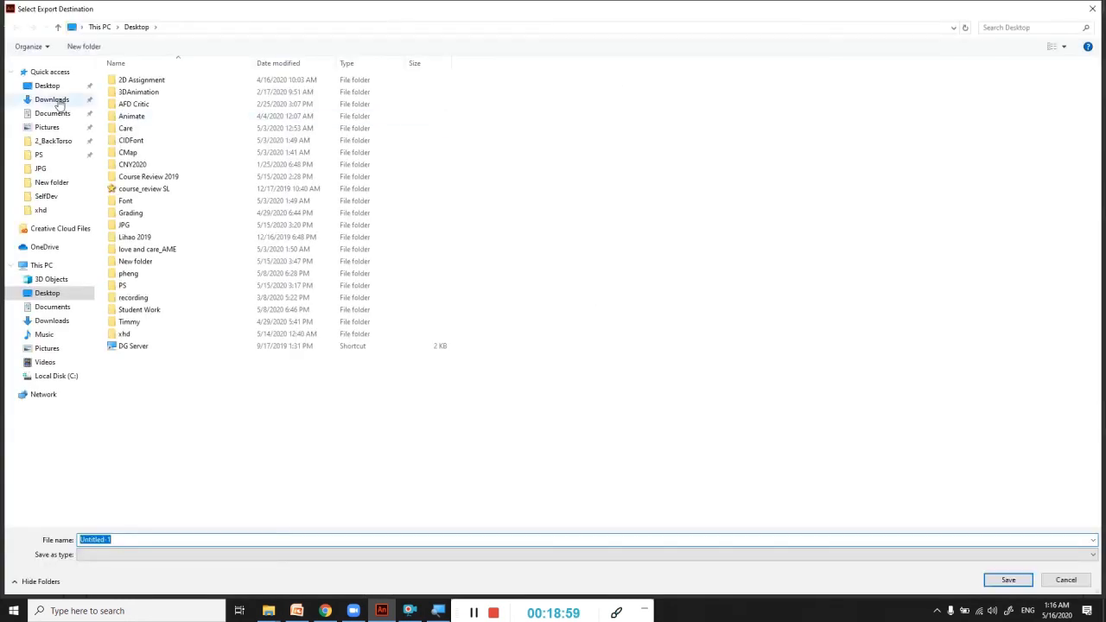
{"action": "left_click", "coordinate": [51, 86]}
{"action": "left_click", "coordinate": [114, 540]}
{"action": "type", "text": "FS"}
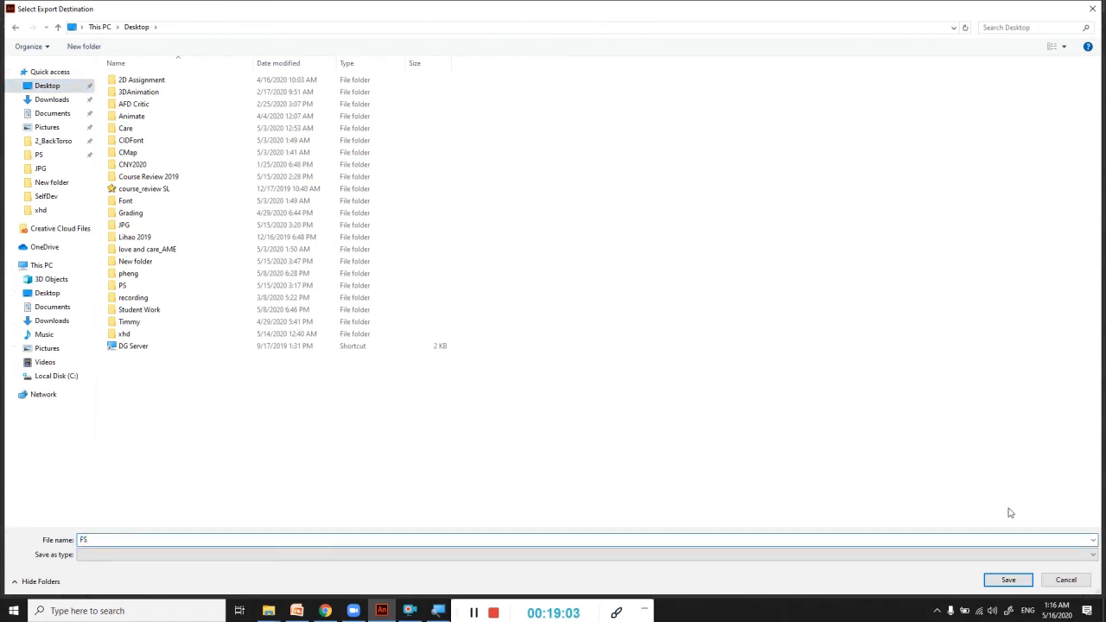
{"action": "left_click", "coordinate": [1007, 580]}
{"action": "left_click", "coordinate": [522, 344]}
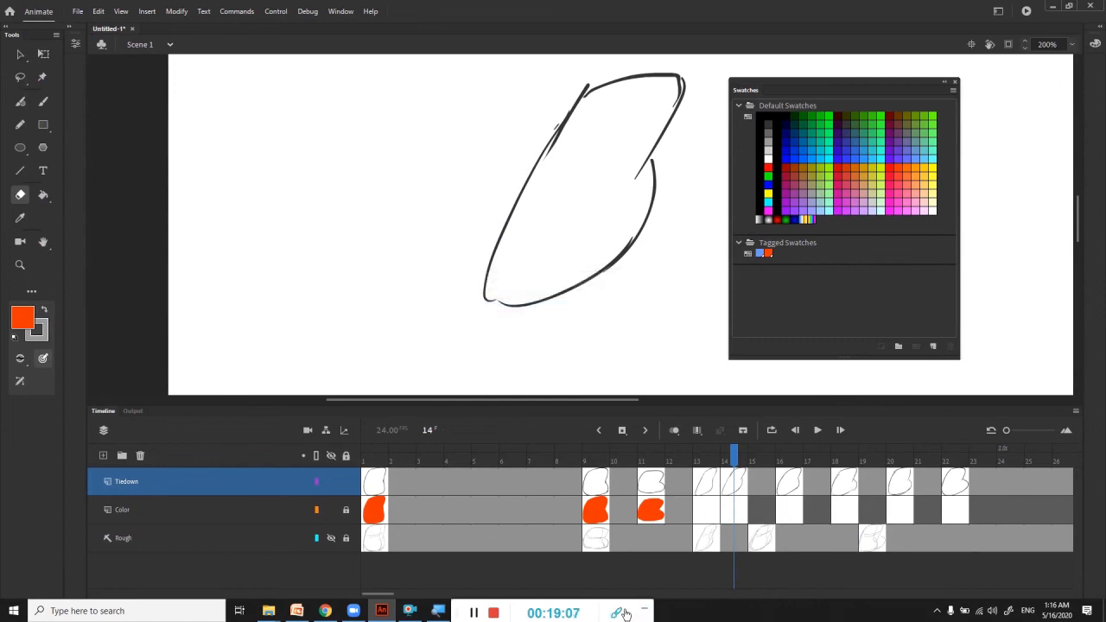
Play the exported FS video from the Desktop folder in File Explorer, close it and return to Animate
{"action": "left_click_drag", "start_coordinate": [460, 602], "coordinate": [590, 602]}
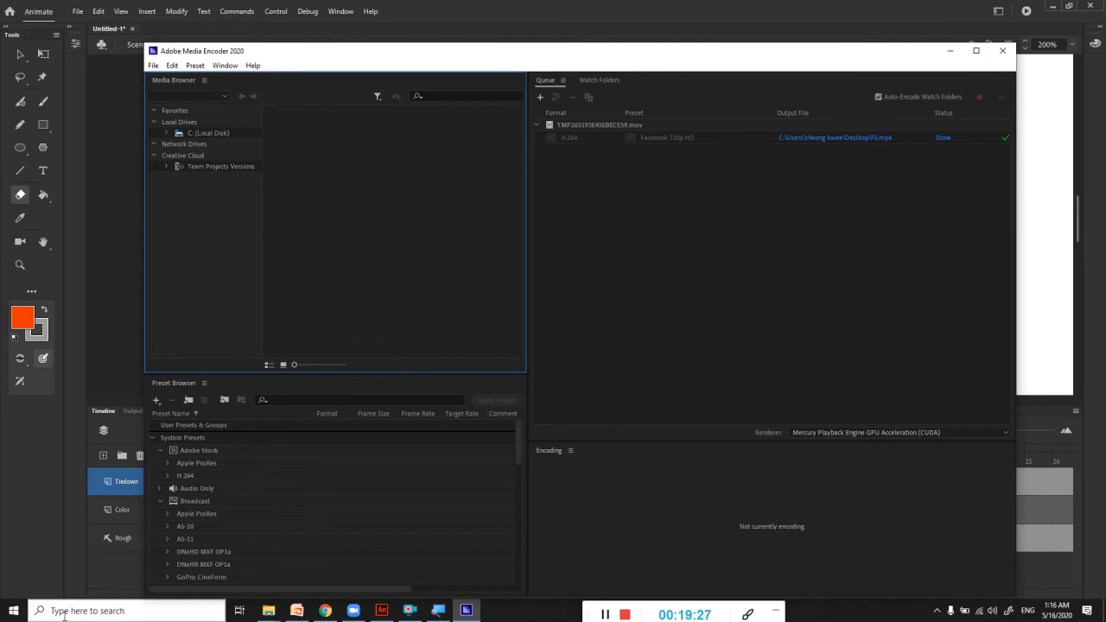
{"action": "left_click", "coordinate": [268, 611]}
{"action": "left_click", "coordinate": [210, 553]}
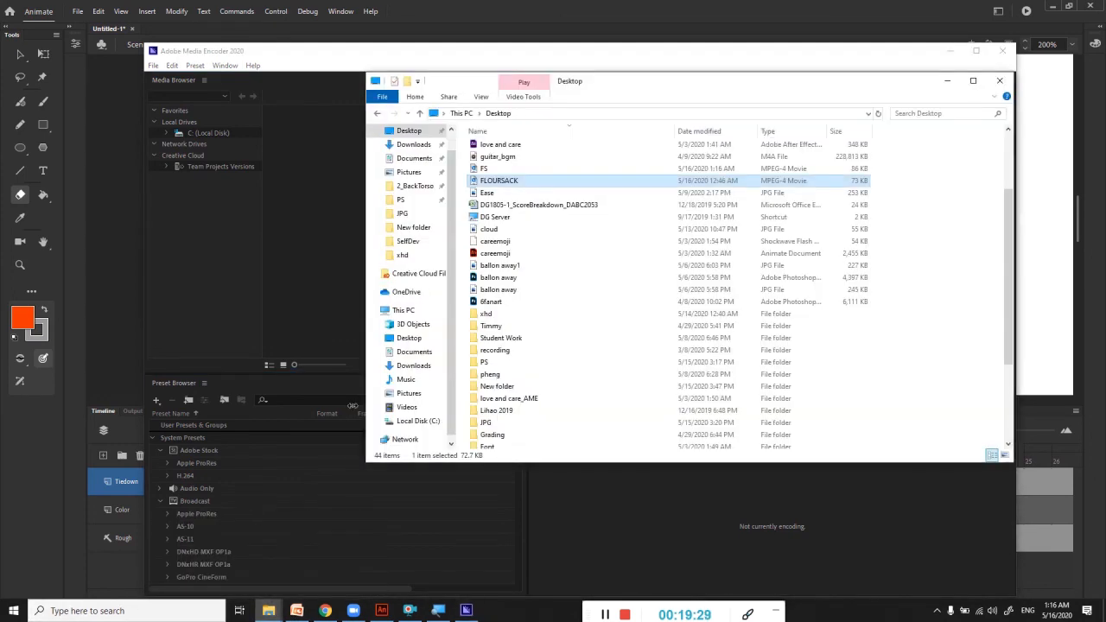
{"action": "left_click", "coordinate": [496, 170]}
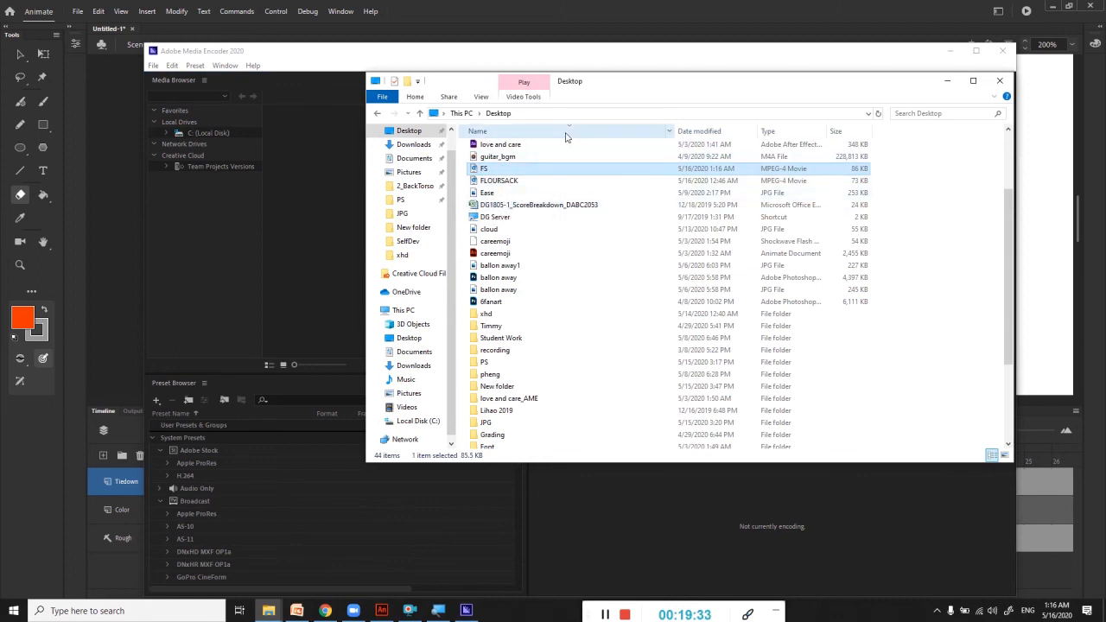
{"action": "key", "text": "Return"}
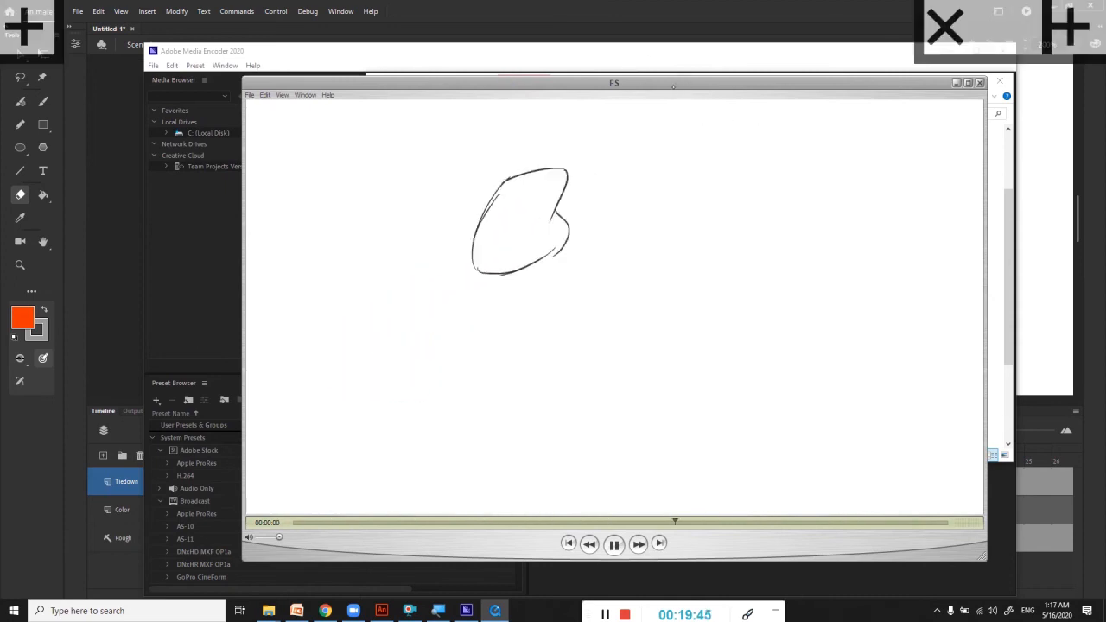
{"action": "left_click", "coordinate": [979, 82]}
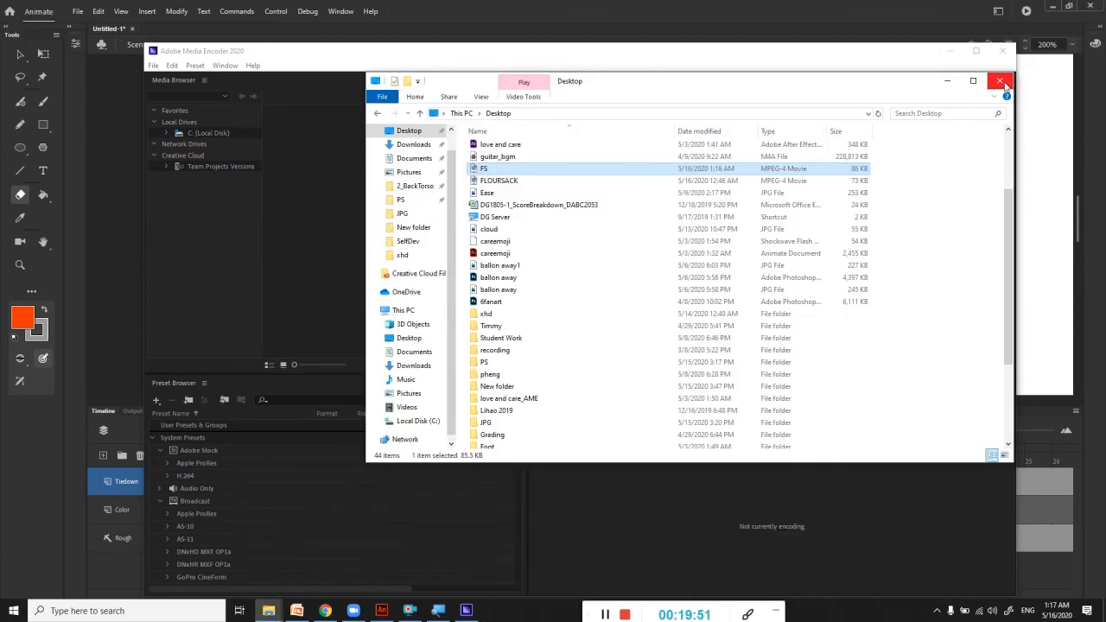
{"action": "left_click", "coordinate": [1001, 82]}
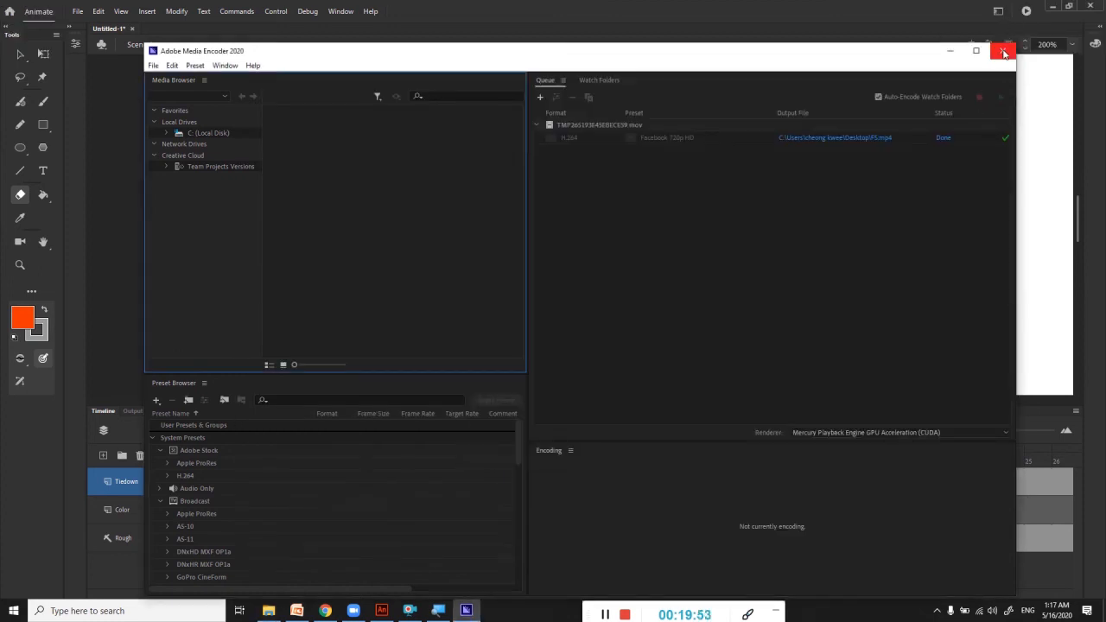
{"action": "left_click", "coordinate": [950, 53]}
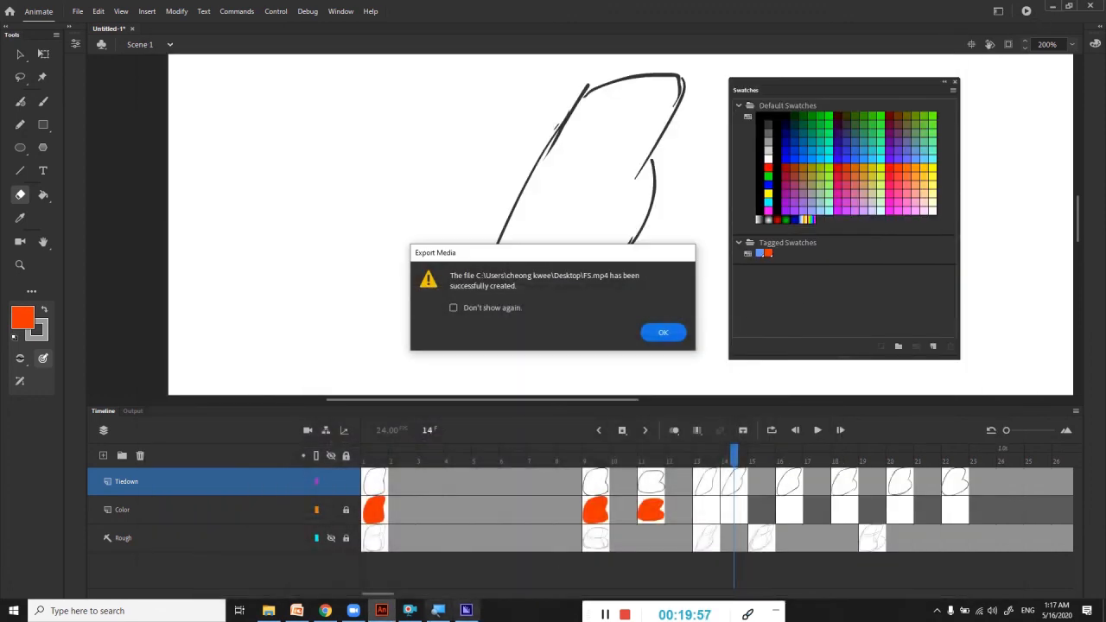